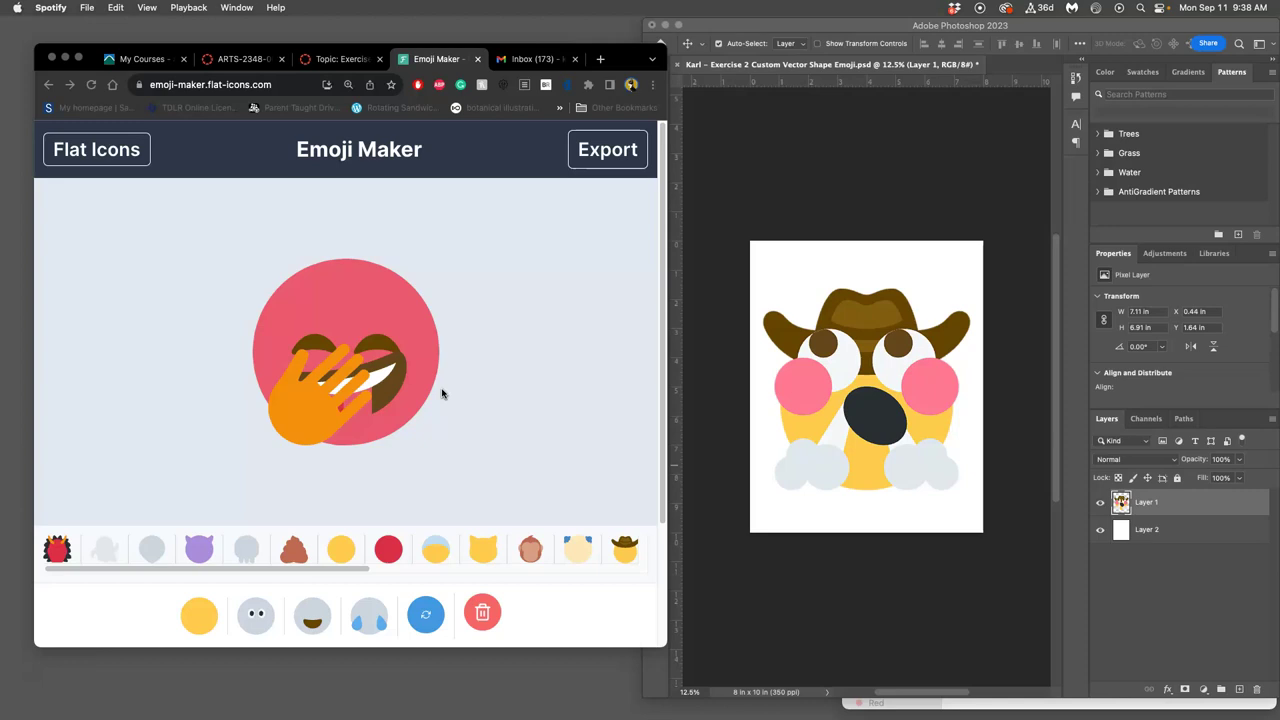
Randomize the Emoji Maker face repeatedly until the pale, blue-haired crying emoji appears
left_click(427, 612)
left_click(430, 618)
left_click(433, 622)
left_click(432, 622)
left_click(432, 622)
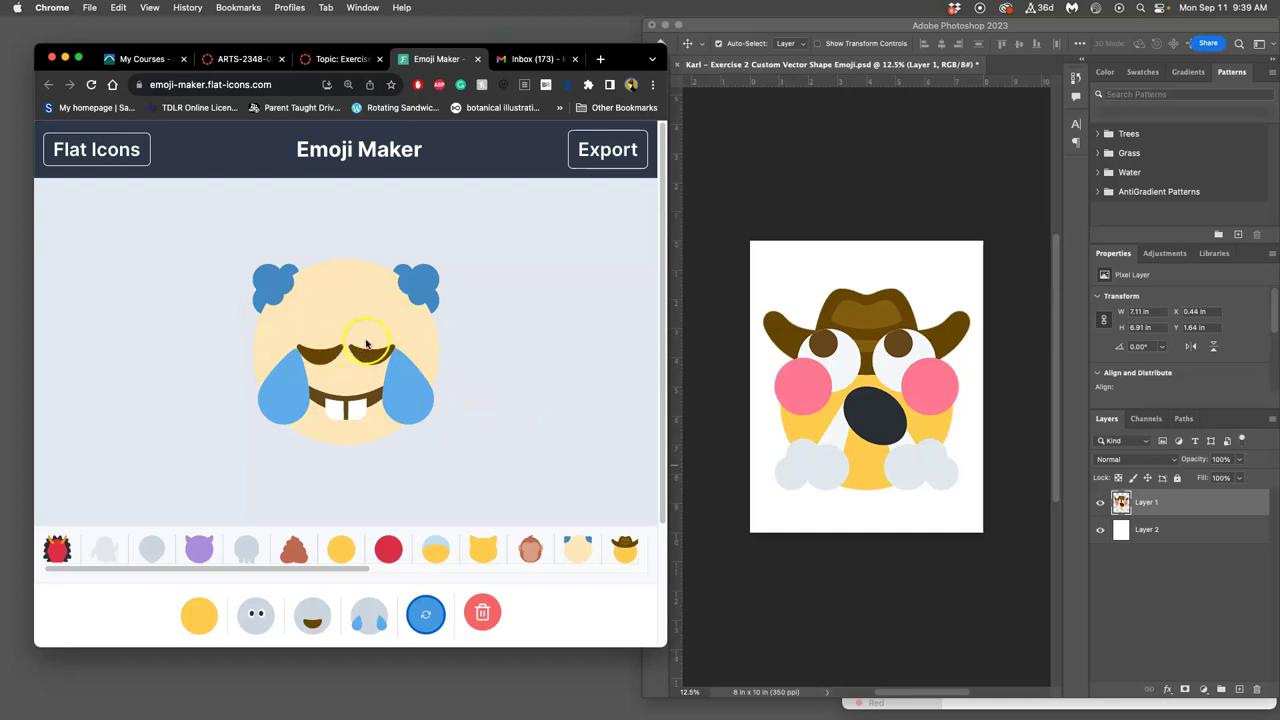
Return to the 'Topic: Exercise' page and scroll to the screengrab and Photopea steps 3 and 4a
left_click(323, 58)
scroll(480, 331, "down", 10)
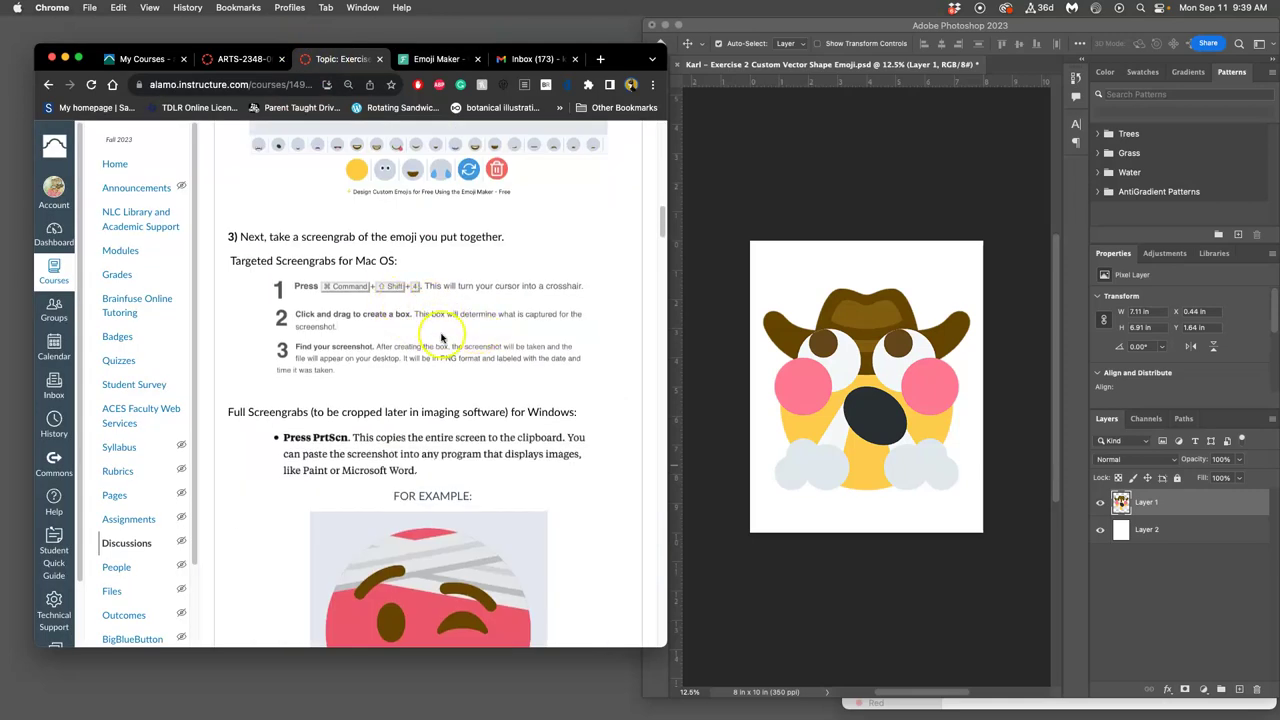
scroll(441, 338, "down", 5)
scroll(440, 338, "down", 5)
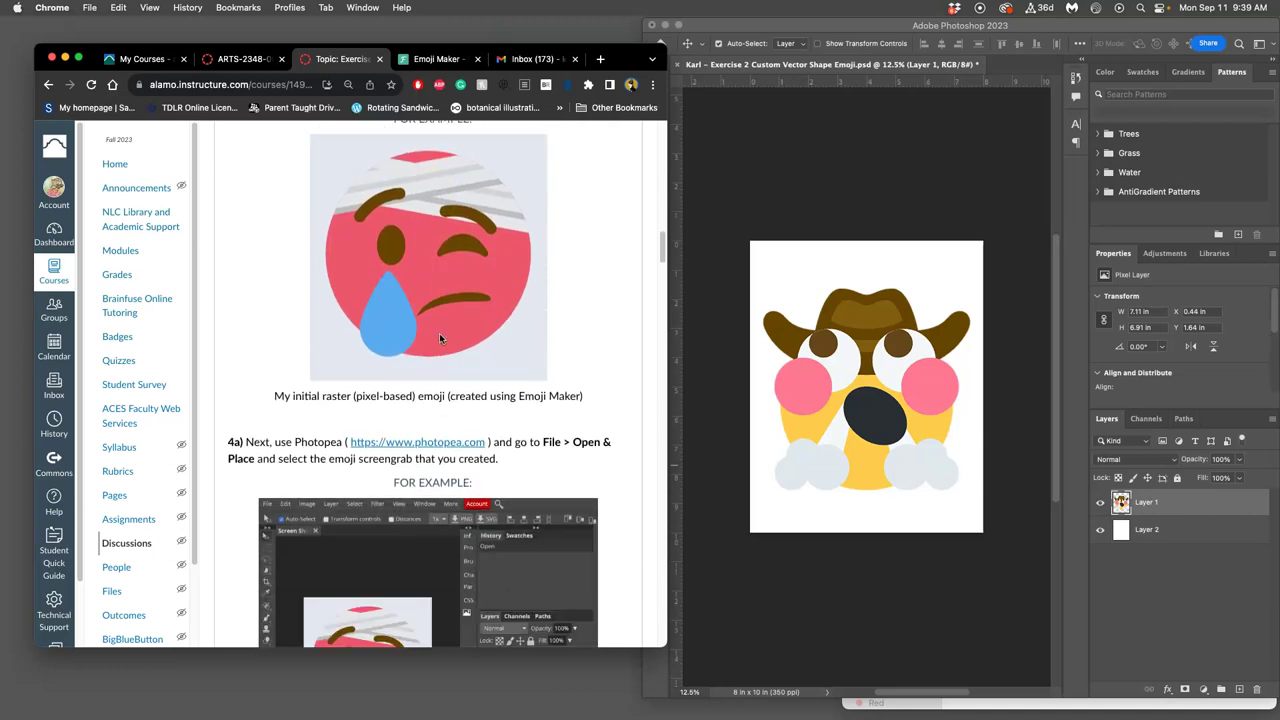
scroll(440, 338, "up", 2)
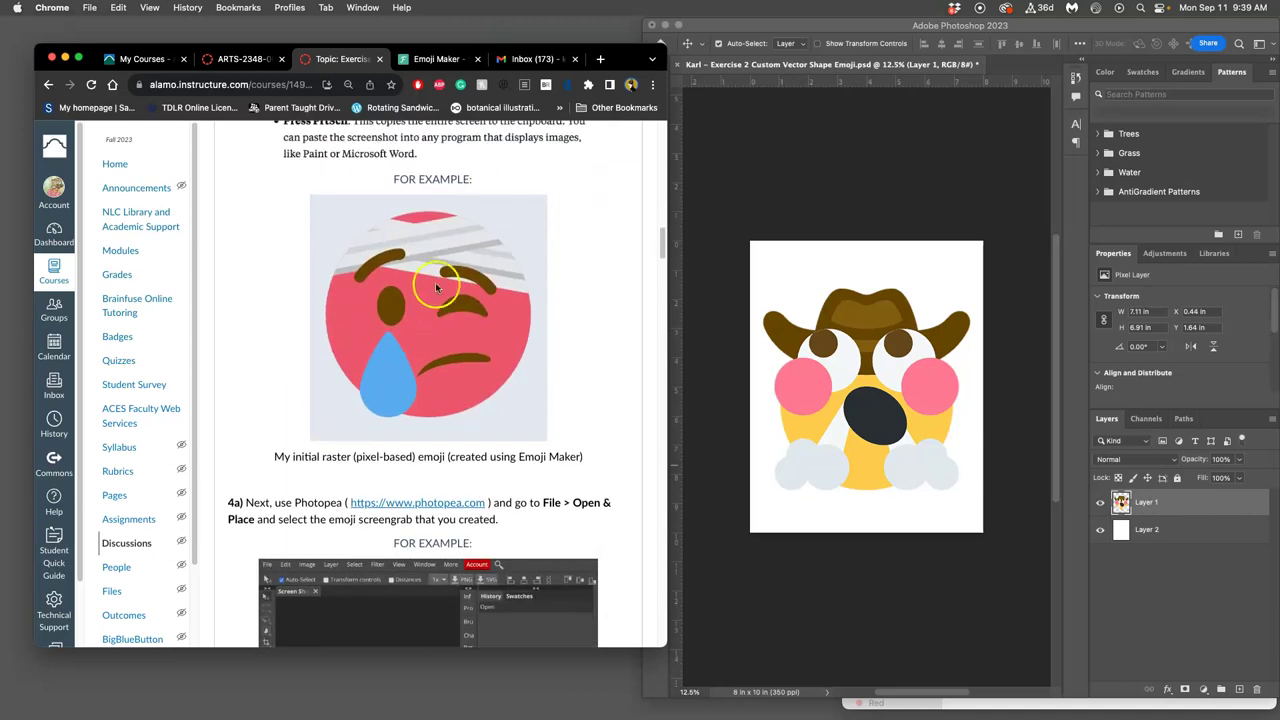
Download the blue-haired emoji as a PNG and drag emoji-maker-jamstack-studio.png onto the Photoshop canvas
left_click(440, 60)
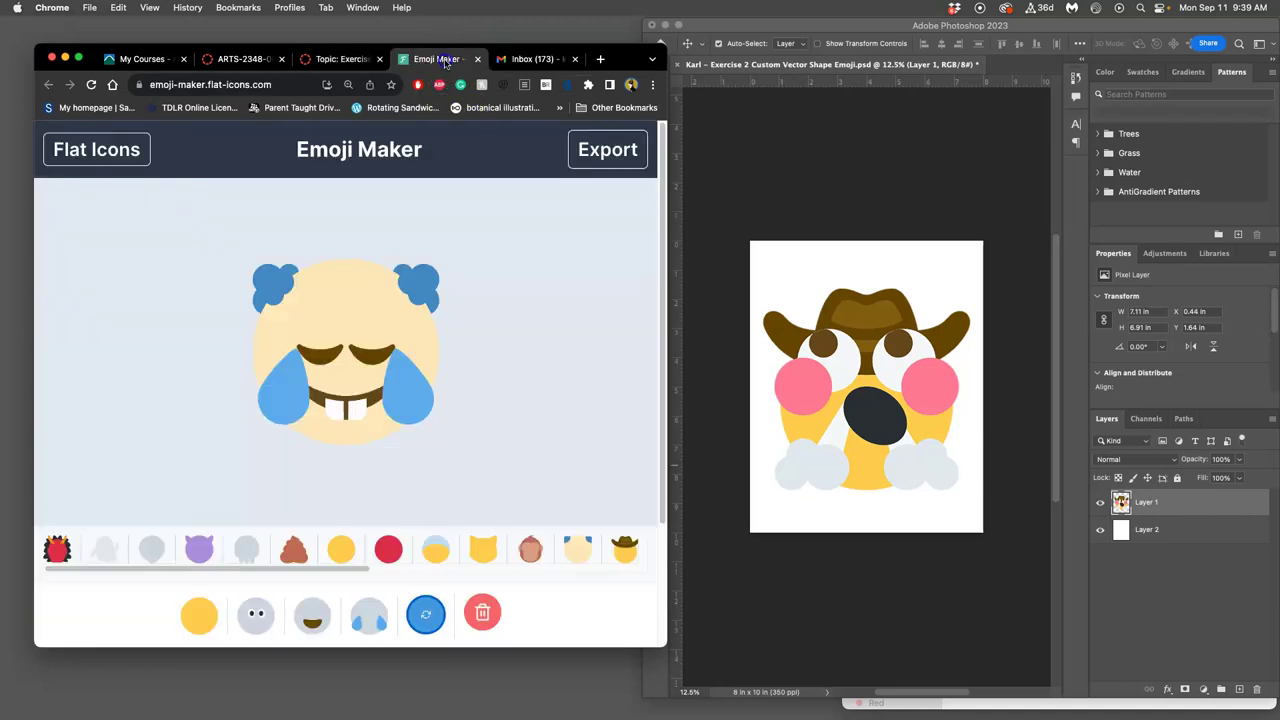
left_click(605, 152)
left_click(208, 243)
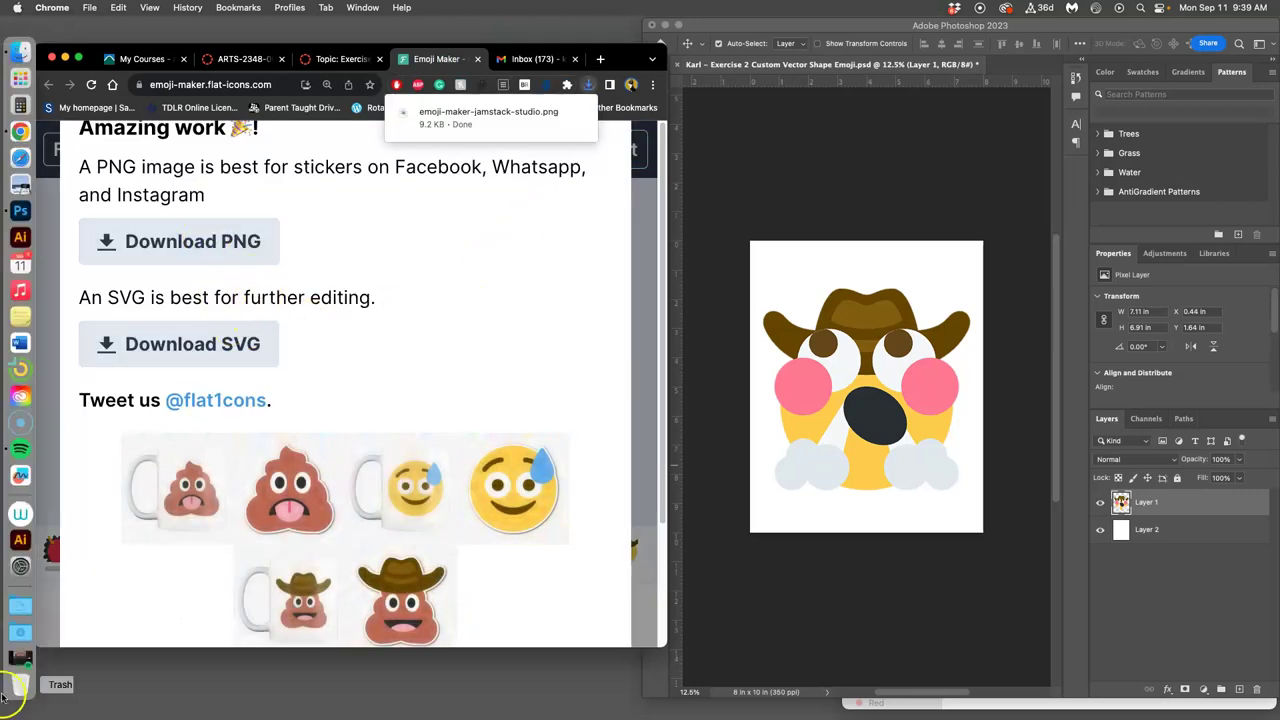
left_click(25, 632)
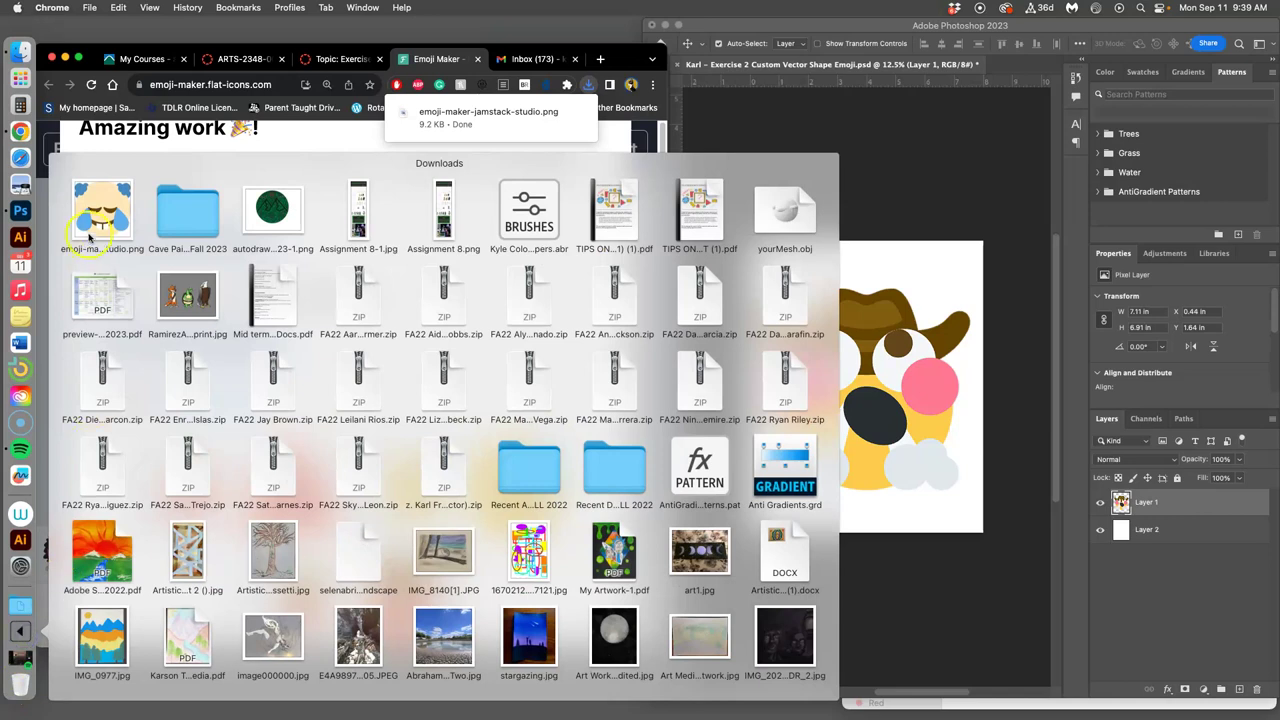
left_click_drag(100, 228, 766, 445)
Commit the placed emoji-maker-jamstack-studio smart object, zooming in to inspect its edges and back out
key("Return")
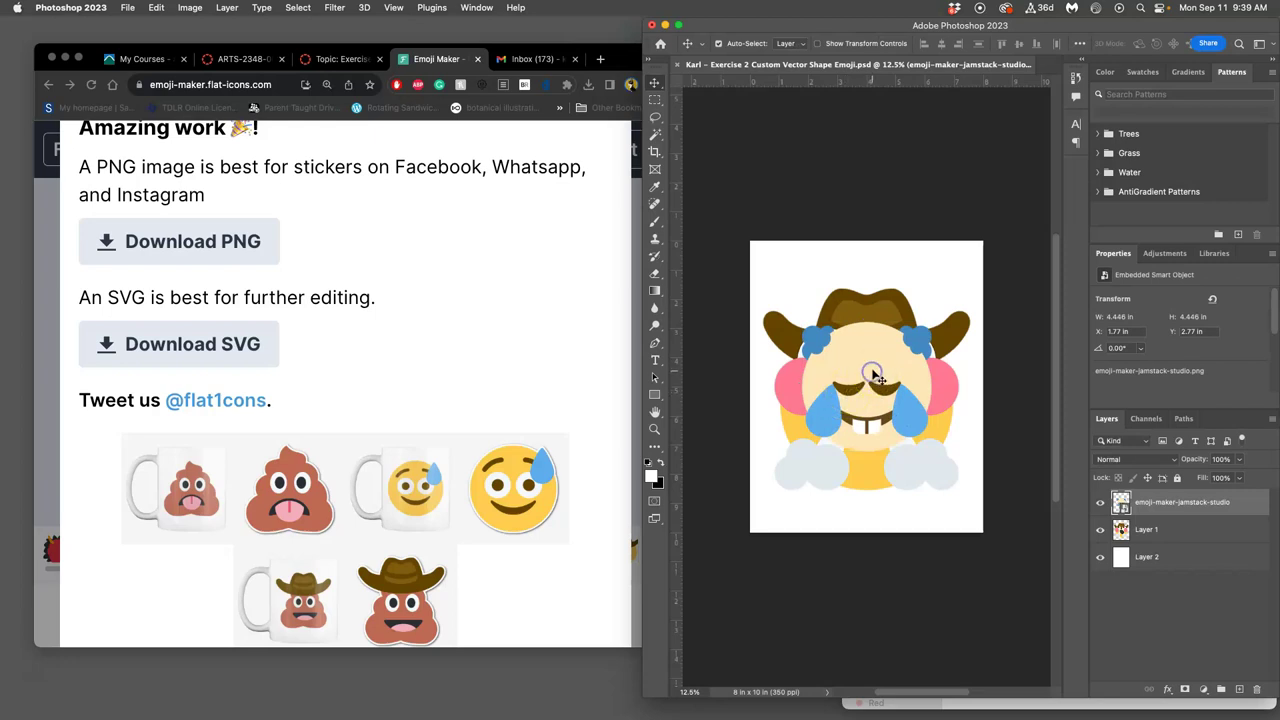
key("super+equal")
key("super+equal")
key("super+equal")
key("super+equal")
key("super+equal")
key("super+equal")
key("super+equal")
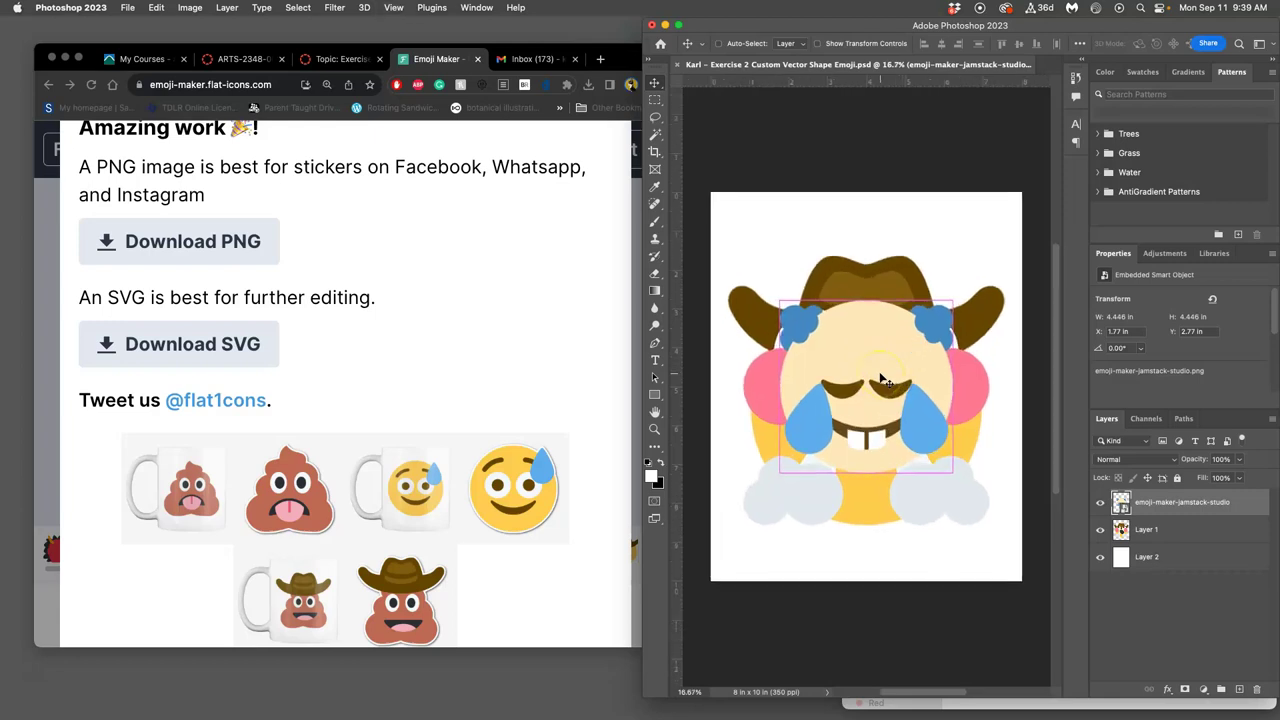
key("super+equal")
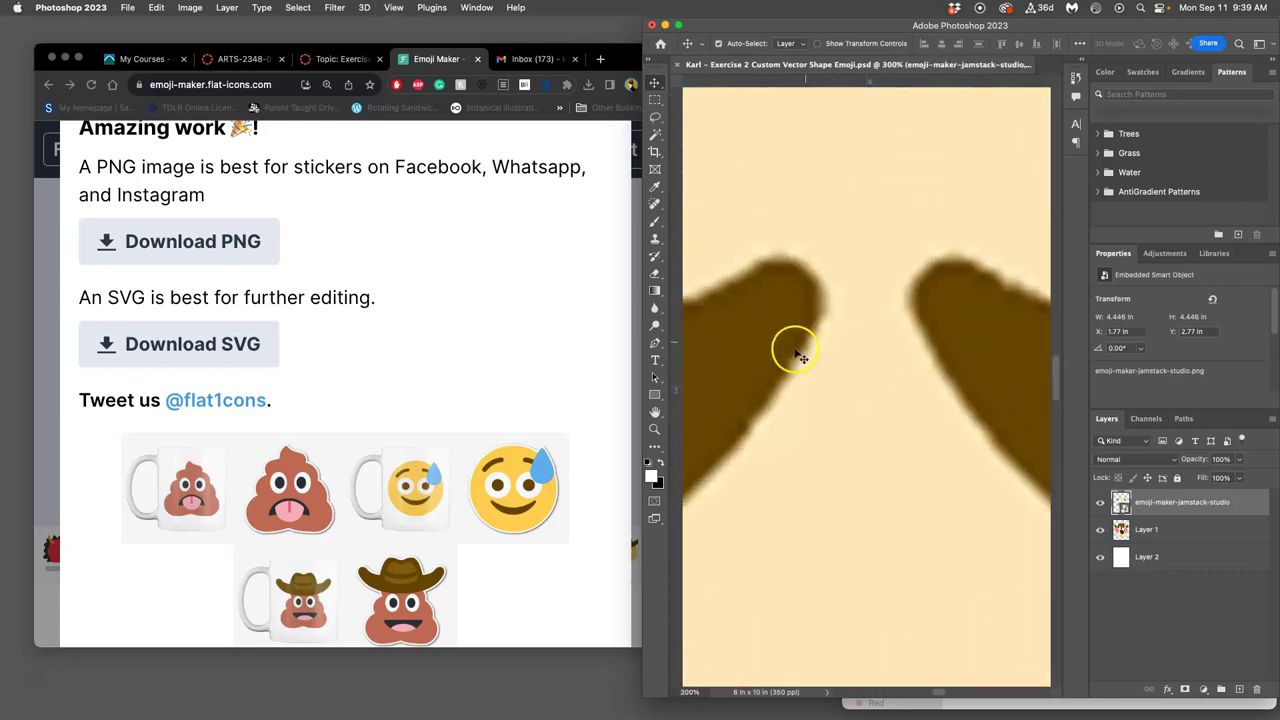
key("super+minus")
key("super+minus")
key("super+minus")
key("super+minus")
key("super+minus")
key("super+minus")
key("super+minus")
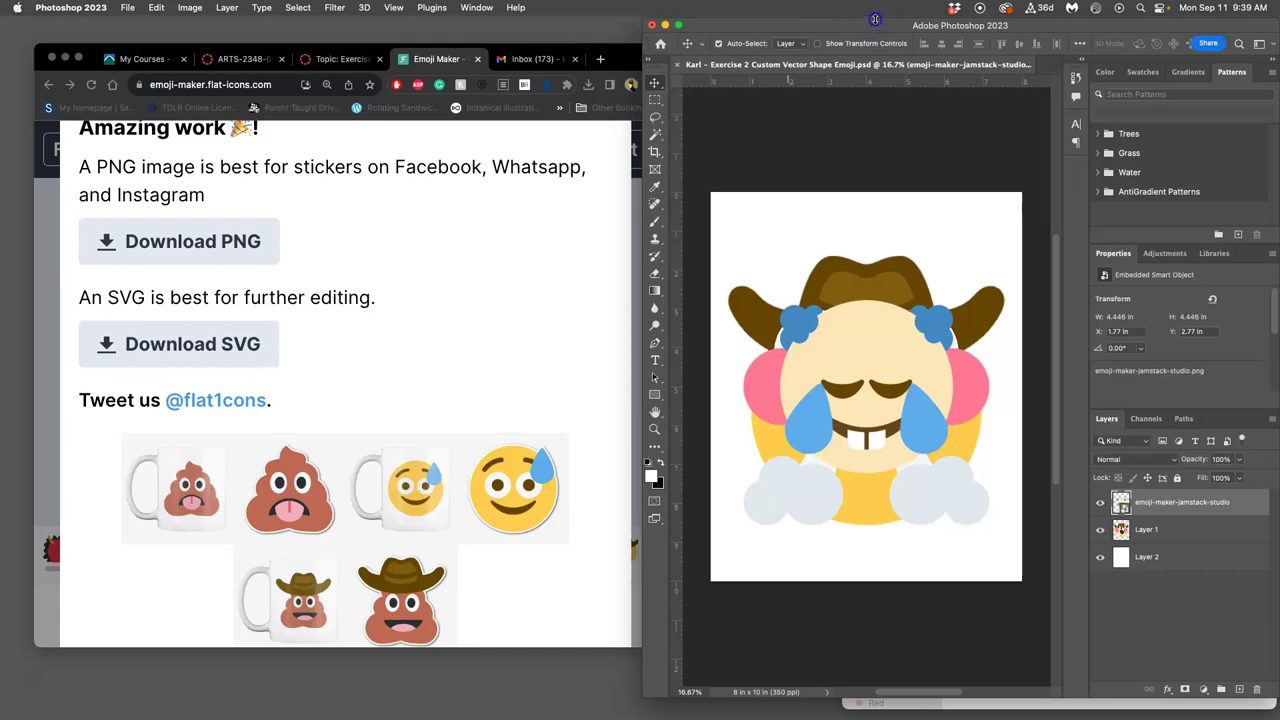
left_click_drag(875, 19, 875, 56)
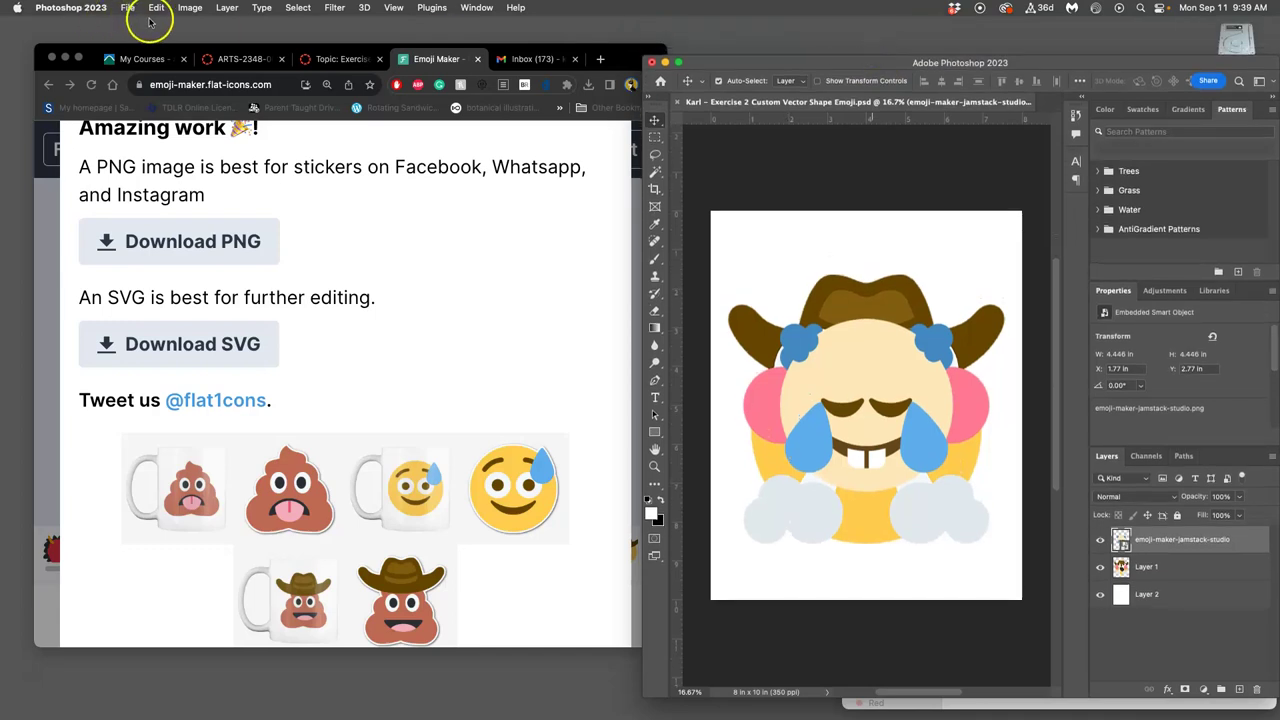
Verify the 8 × 10 in, 350 ppi image size, then hide the cowboy artwork on Layer 1
left_click(189, 8)
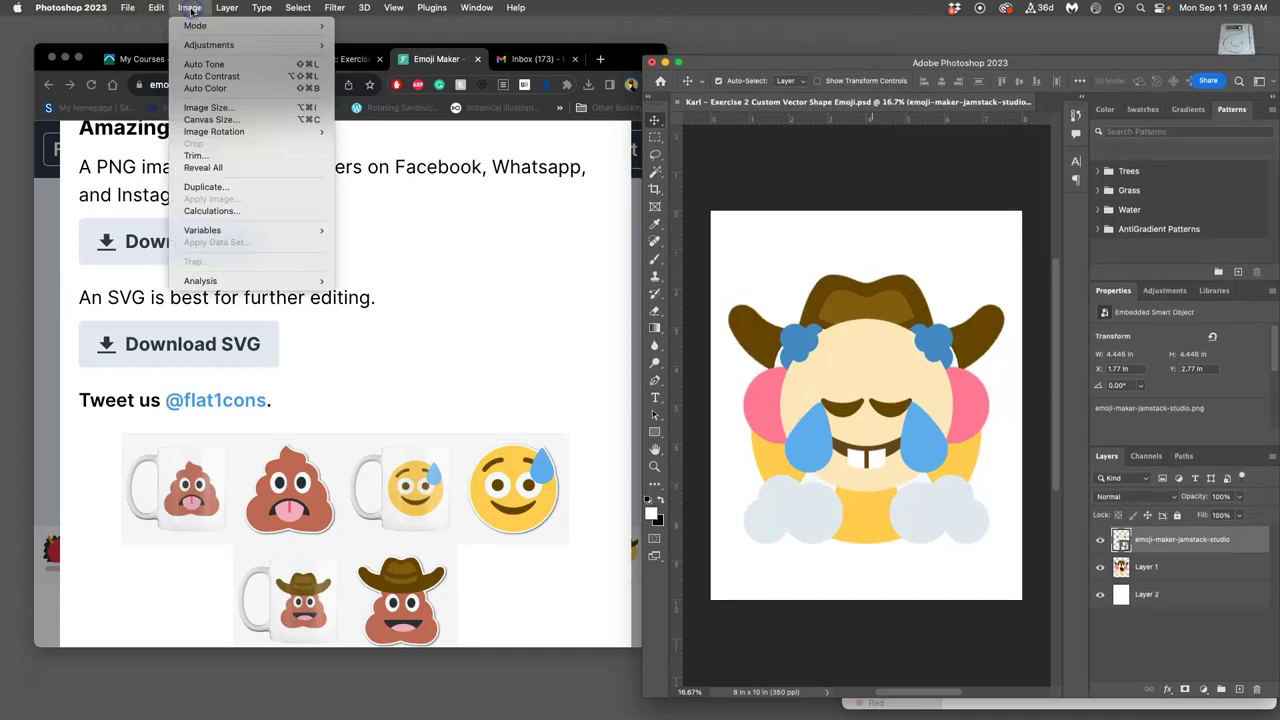
left_click(217, 111)
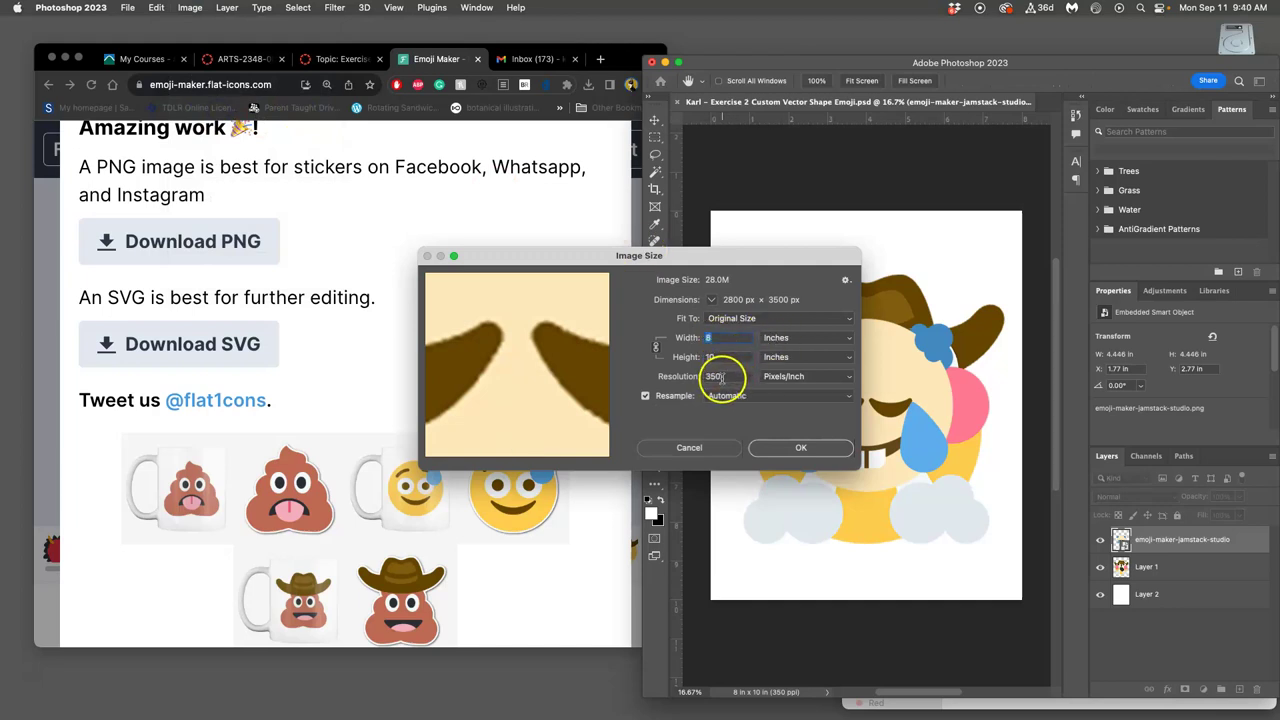
left_click(836, 449)
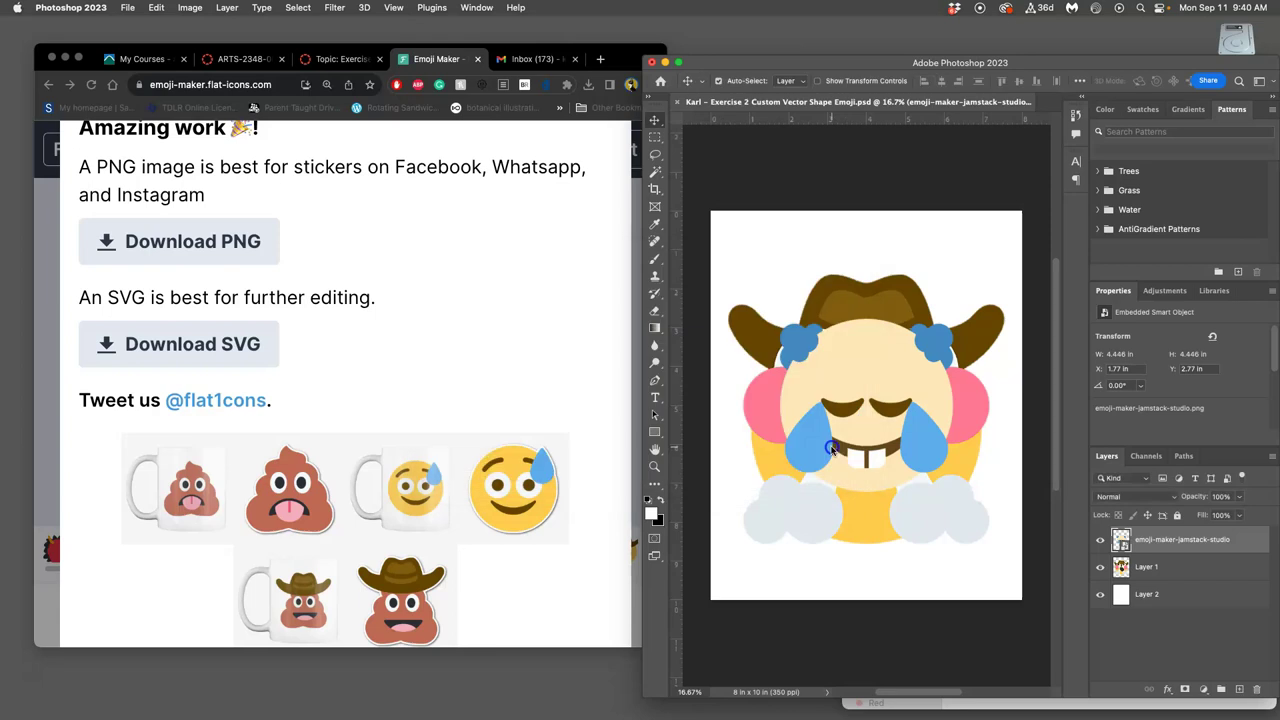
left_click(1100, 566)
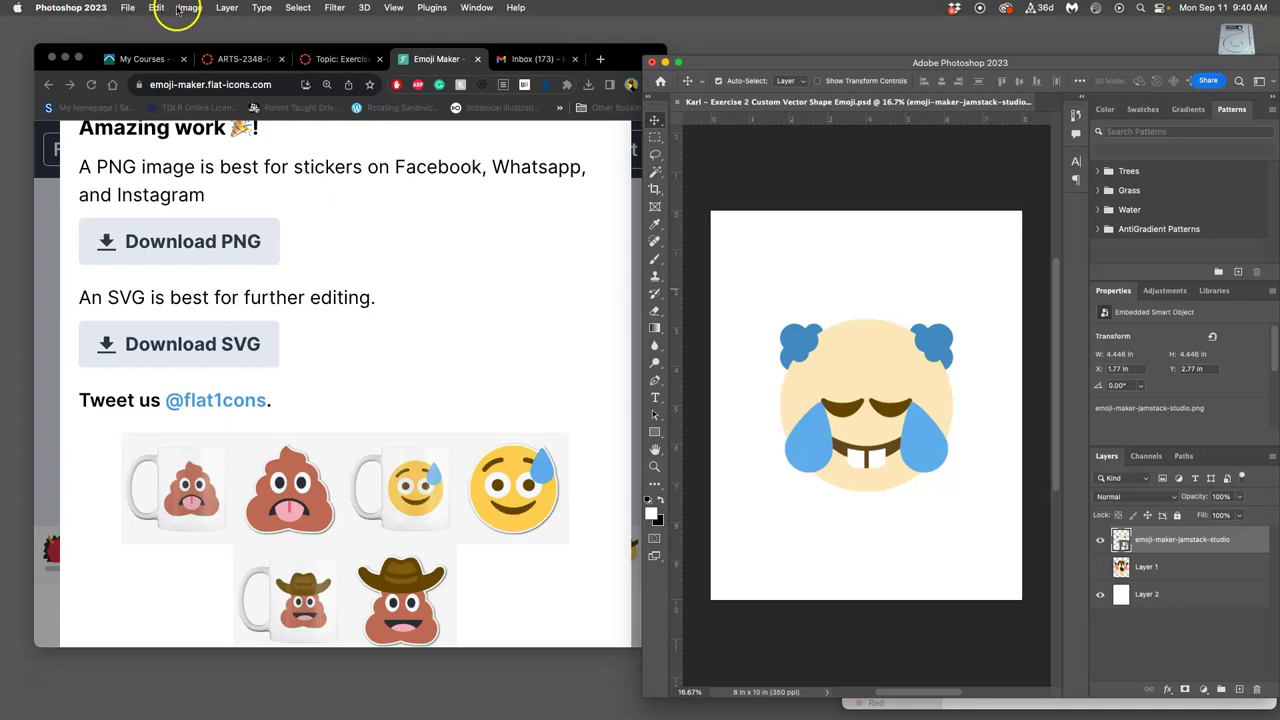
Scale the blue-haired emoji up about 145% to 6.44 in square and centre it on the page
left_click(160, 8)
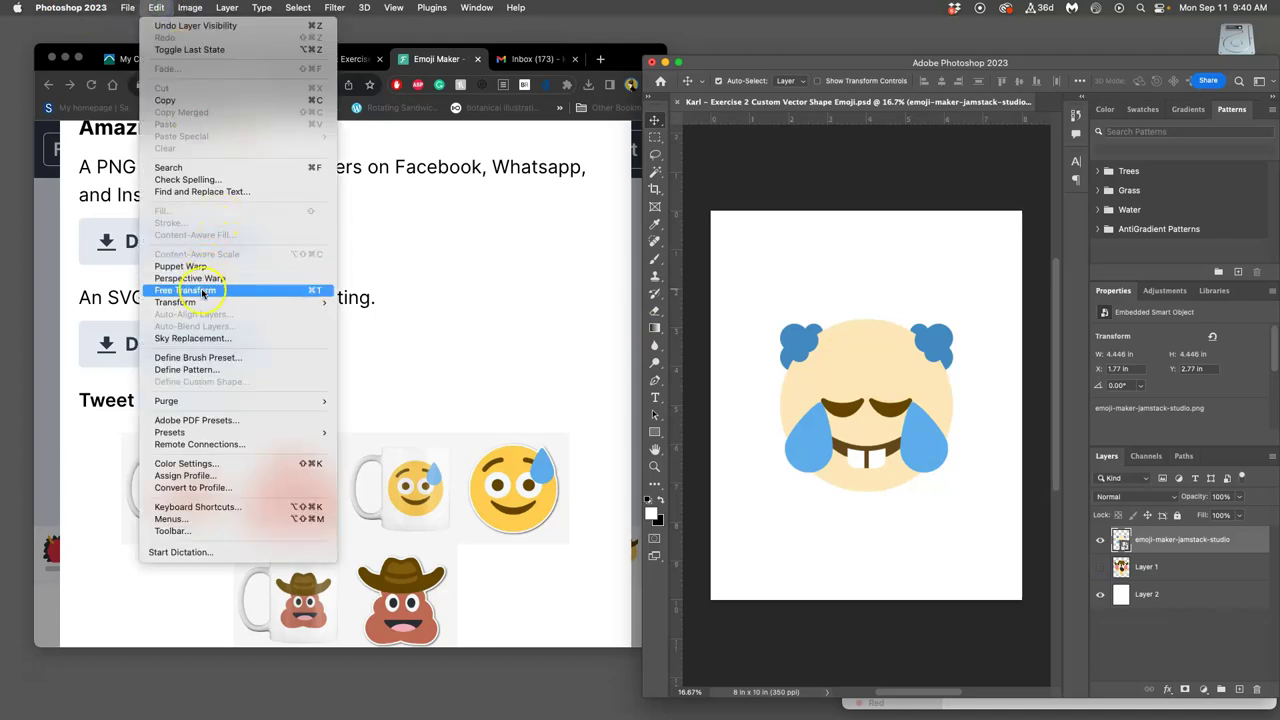
left_click(325, 291)
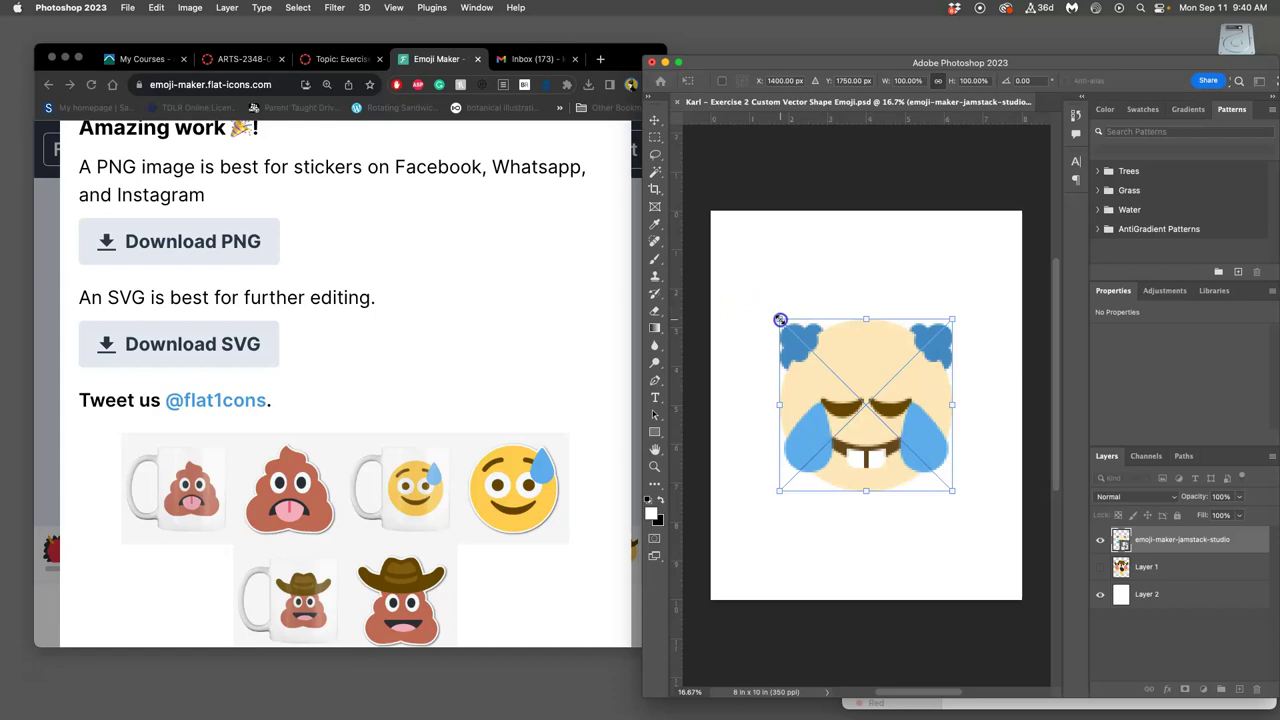
left_click_drag(780, 320, 740, 279)
left_click_drag(823, 331, 843, 329)
key("Return")
left_click(838, 452)
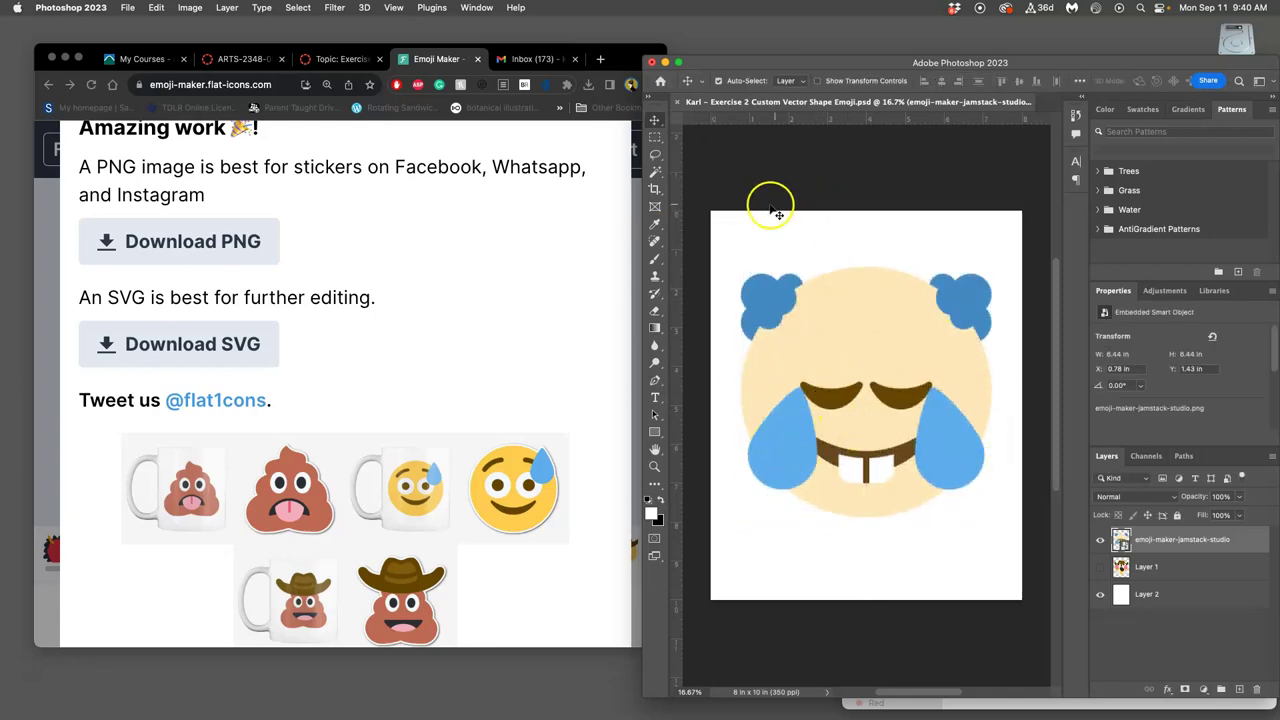
Check the Canvas Size and Image Size settings, leaving them unchanged
left_click(190, 7)
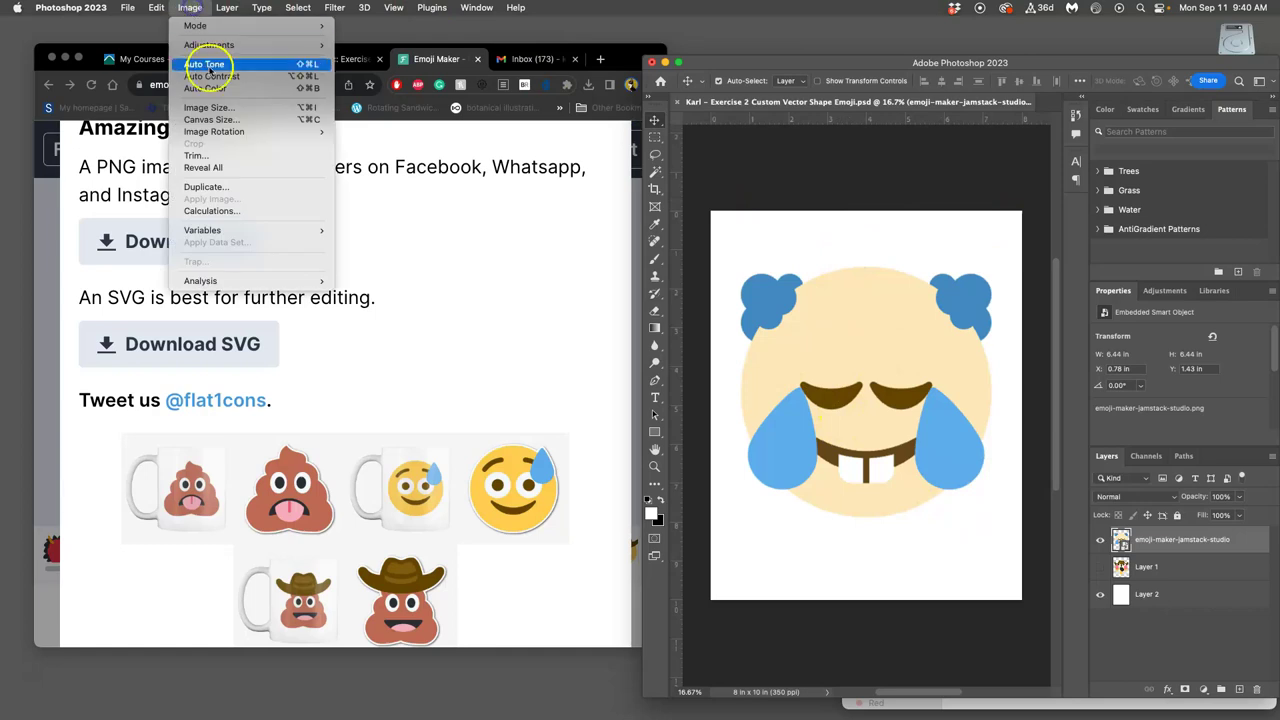
left_click(205, 105)
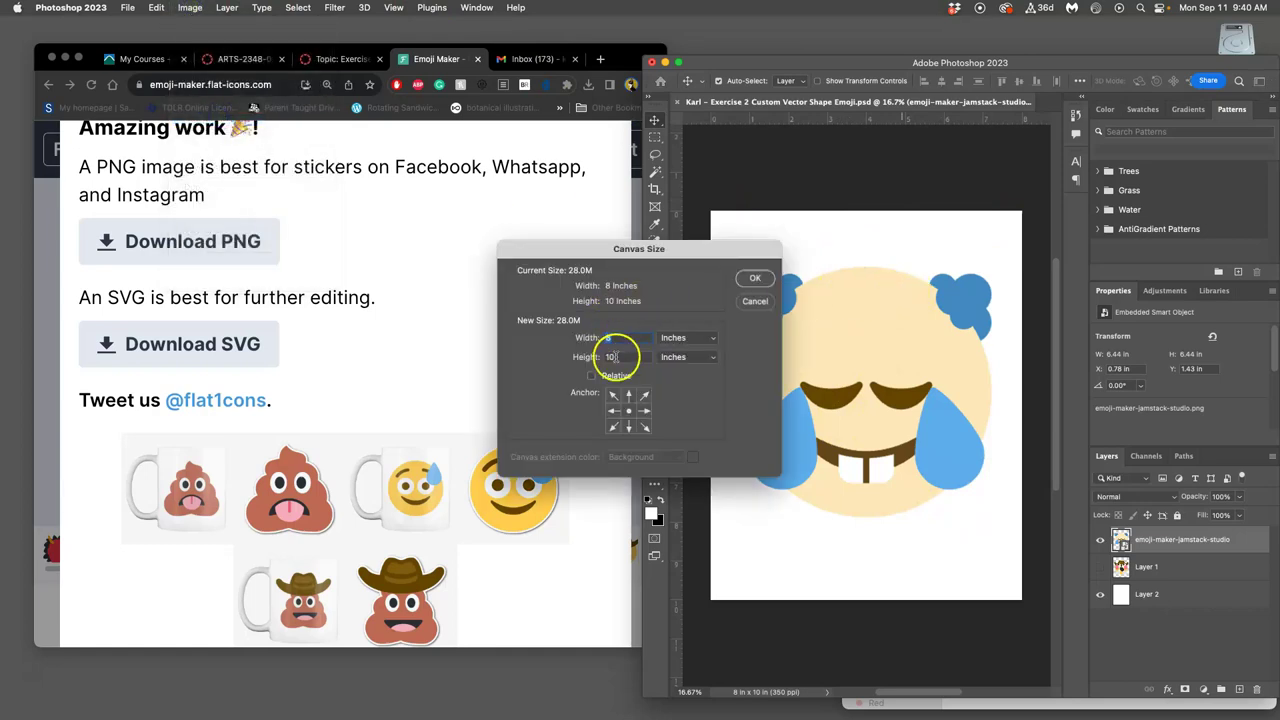
left_click(755, 278)
left_click(190, 7)
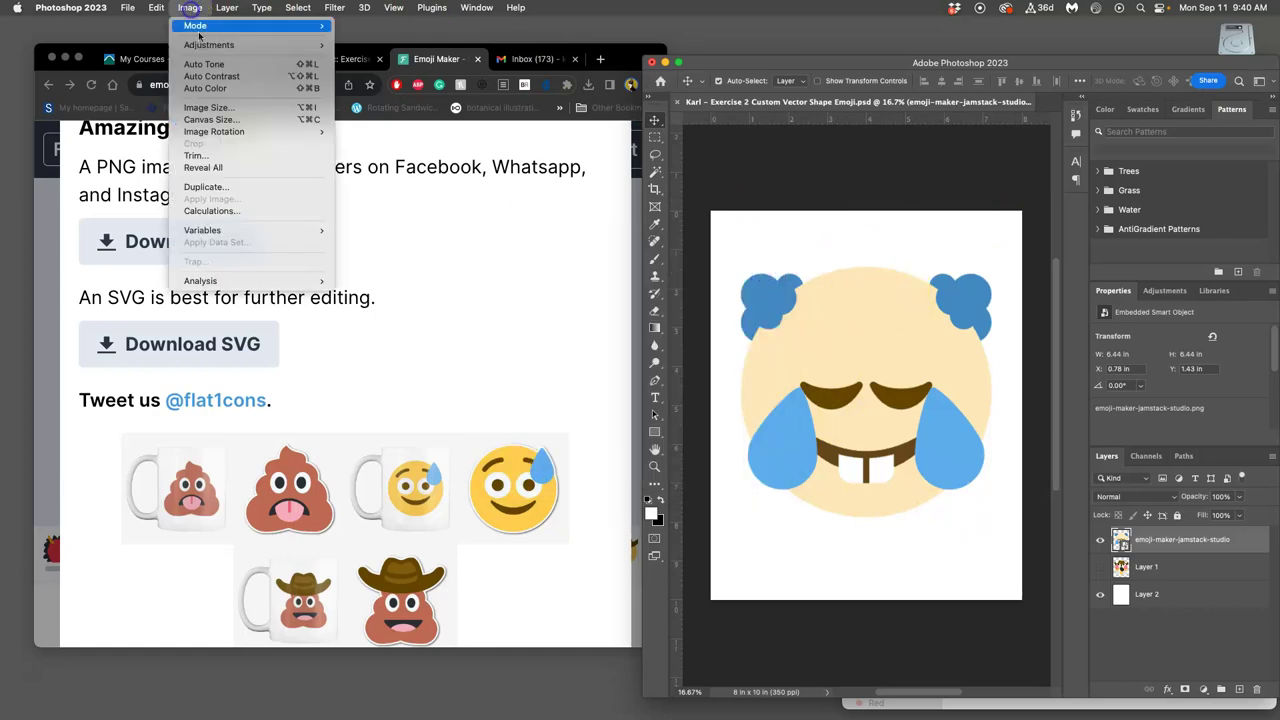
left_click(210, 108)
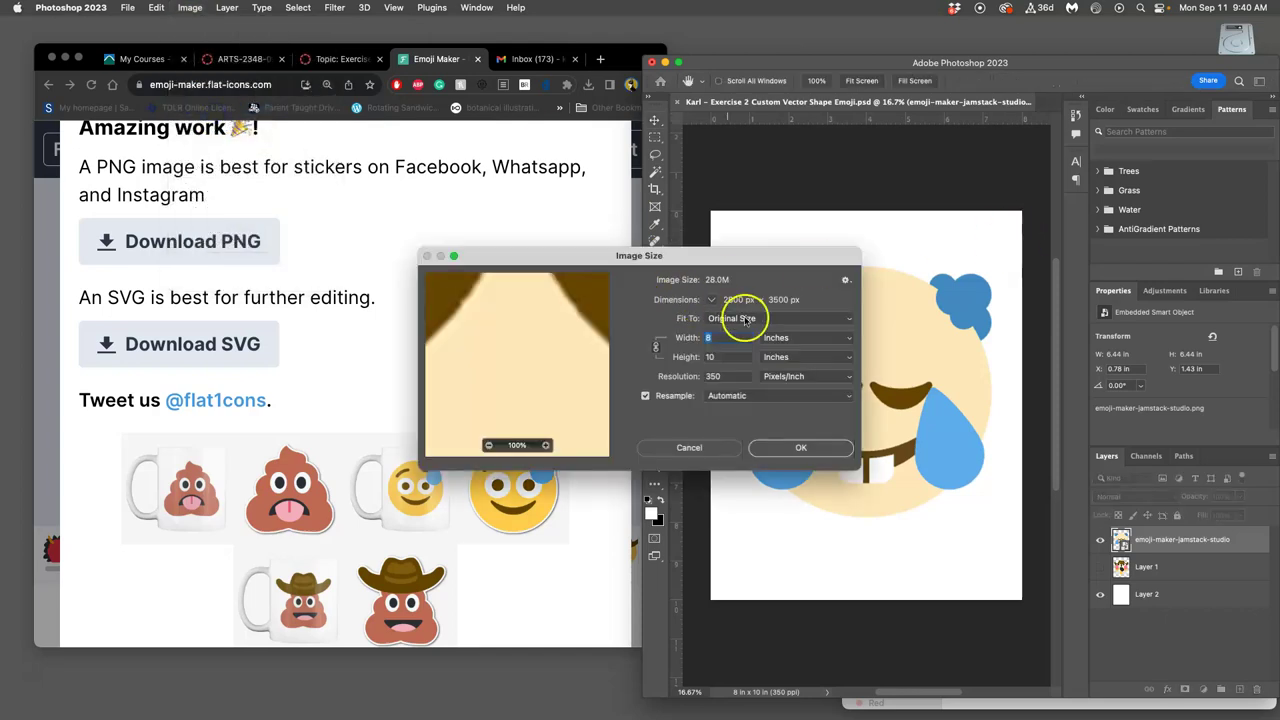
left_click(808, 448)
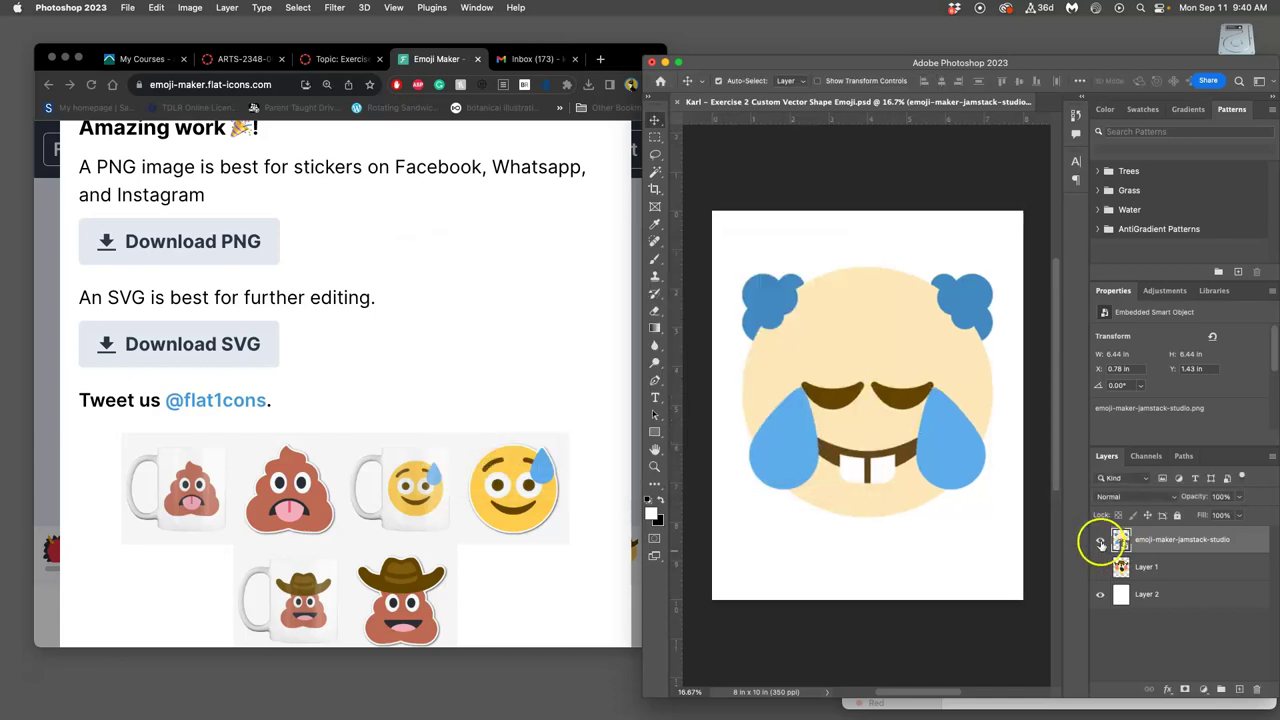
Delete the emoji-maker layer and make the cowboy artwork on Layer 1 visible again
left_click(1100, 540)
key("Delete")
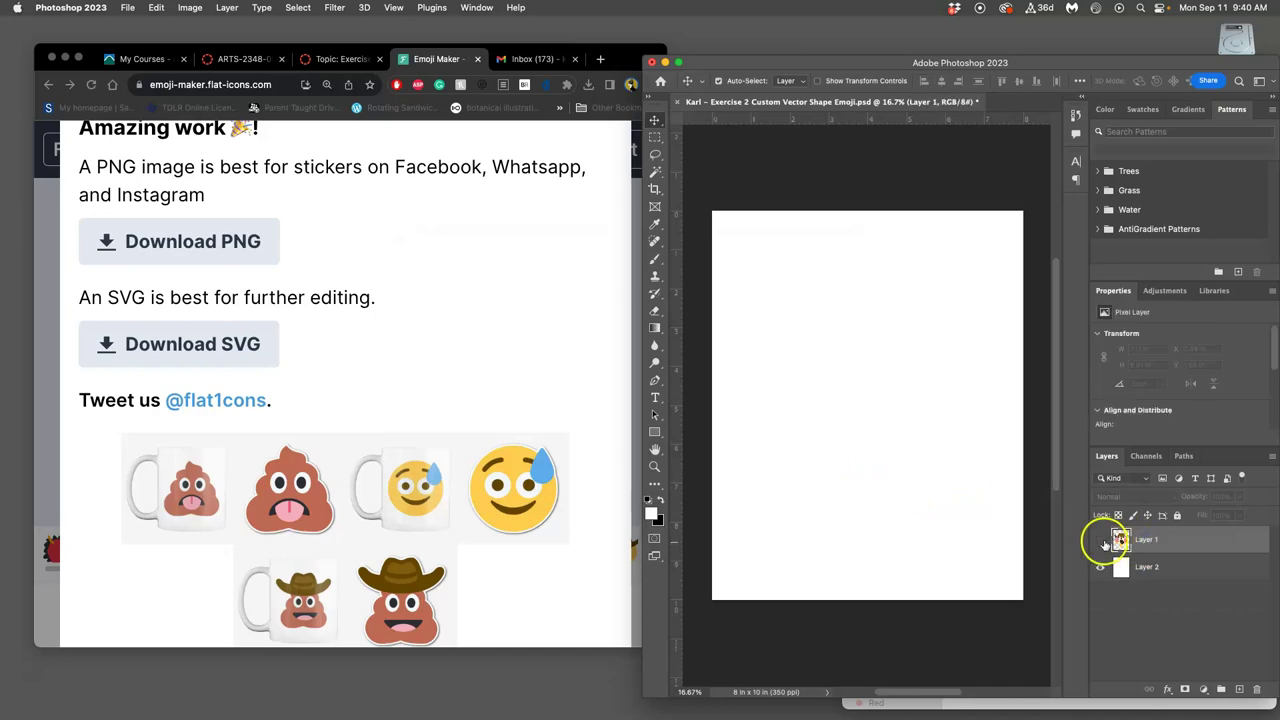
left_click(1100, 539)
Close the Emoji Maker tab and follow the step 4a photopea.com link
left_click(508, 212)
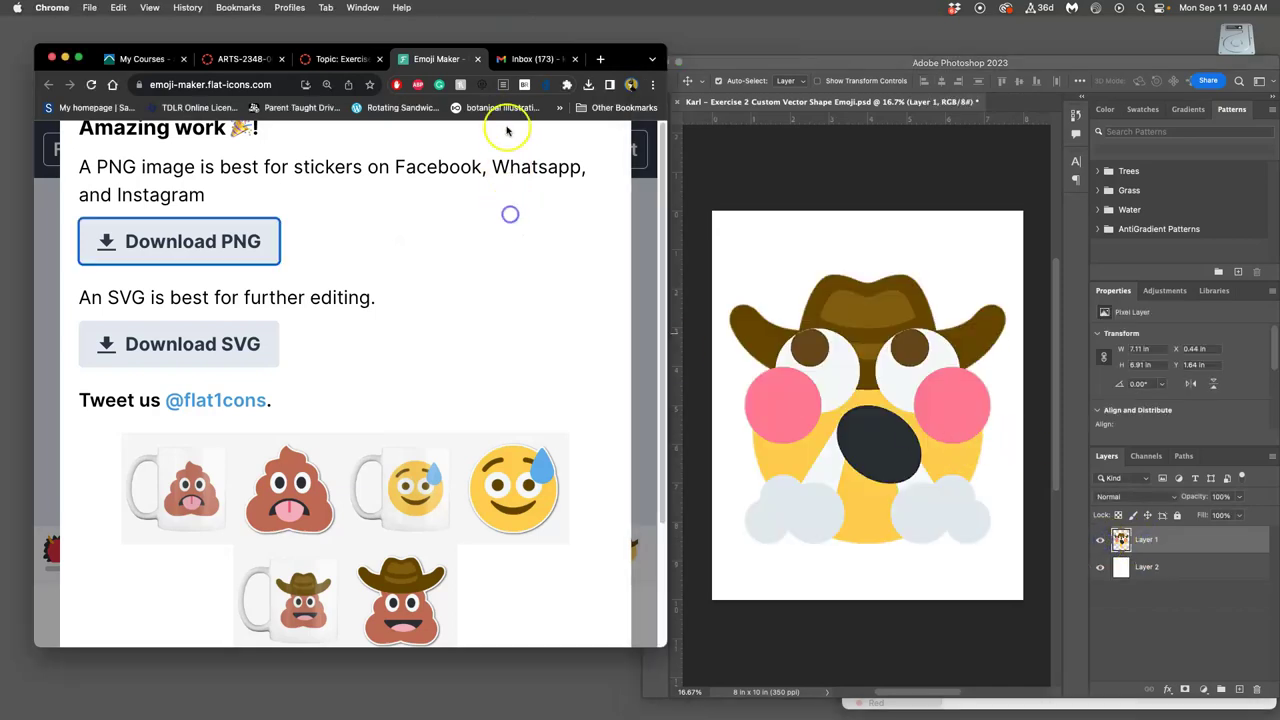
left_click(477, 60)
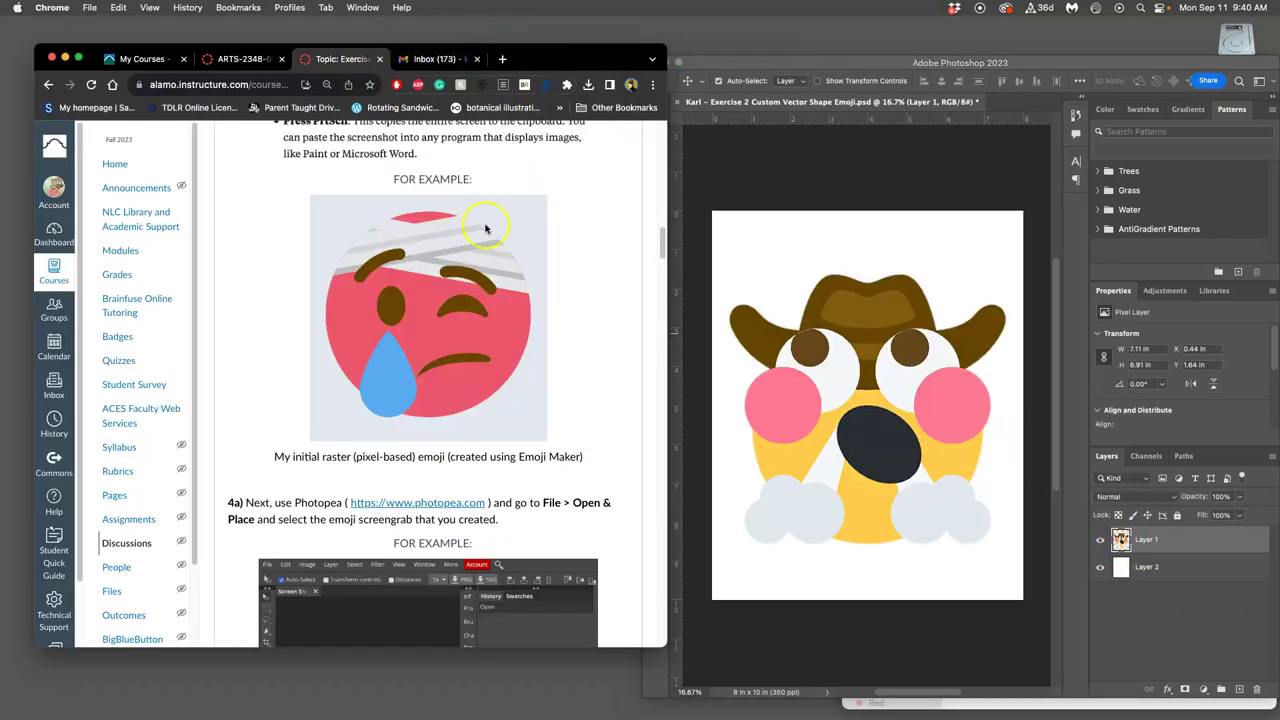
scroll(497, 252, "down", 2)
scroll(497, 252, "down", 4)
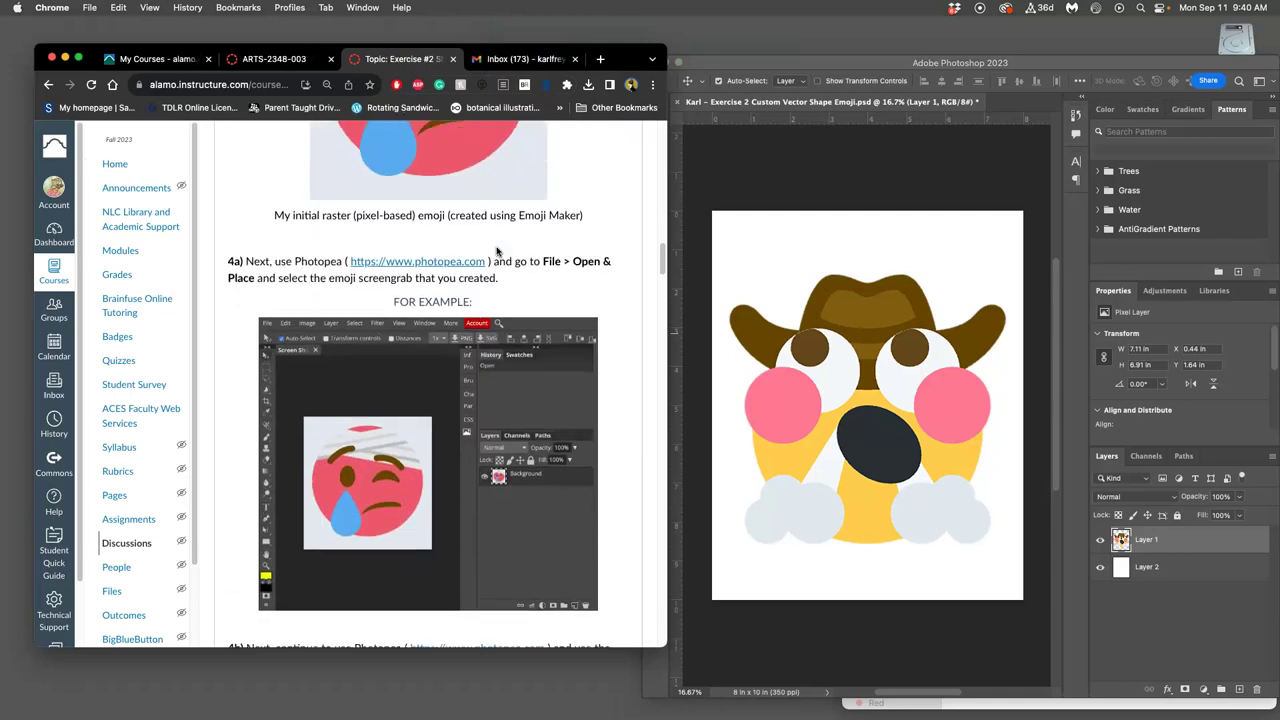
left_click(447, 261)
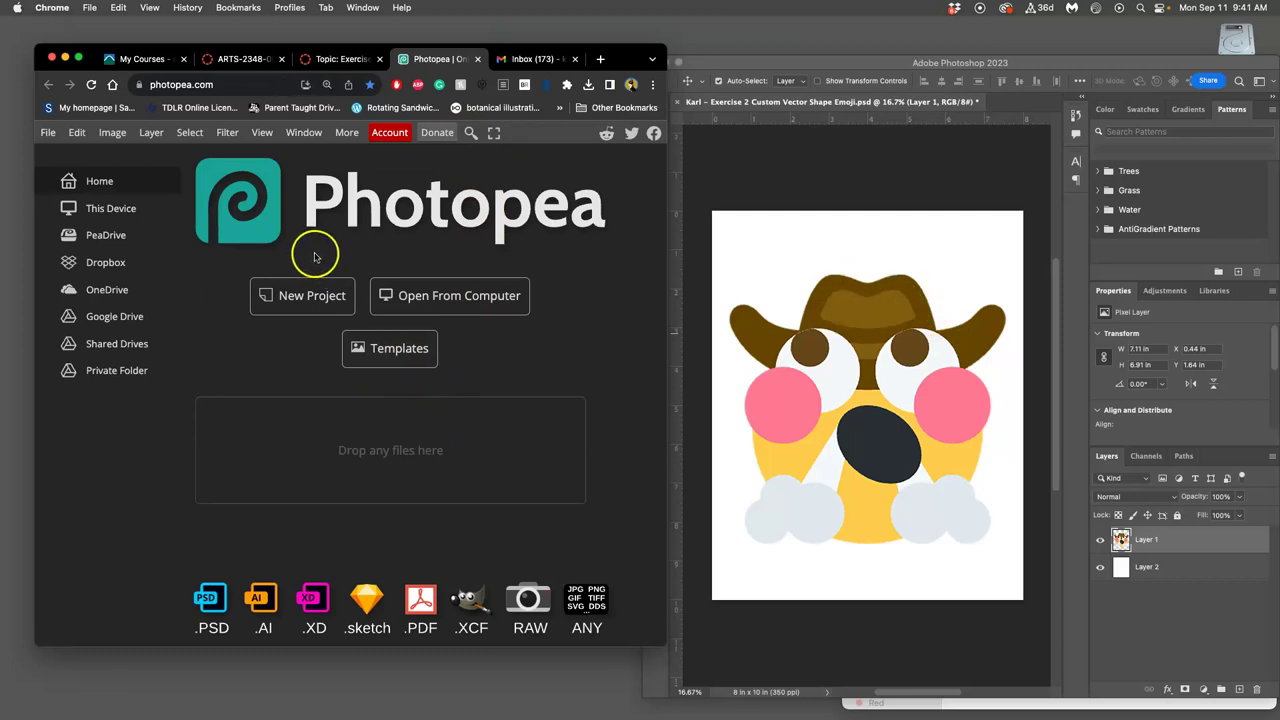
Open the Screenshot PNG from the ADOBE course's Exercise 2 folder in Photopea
left_click(426, 296)
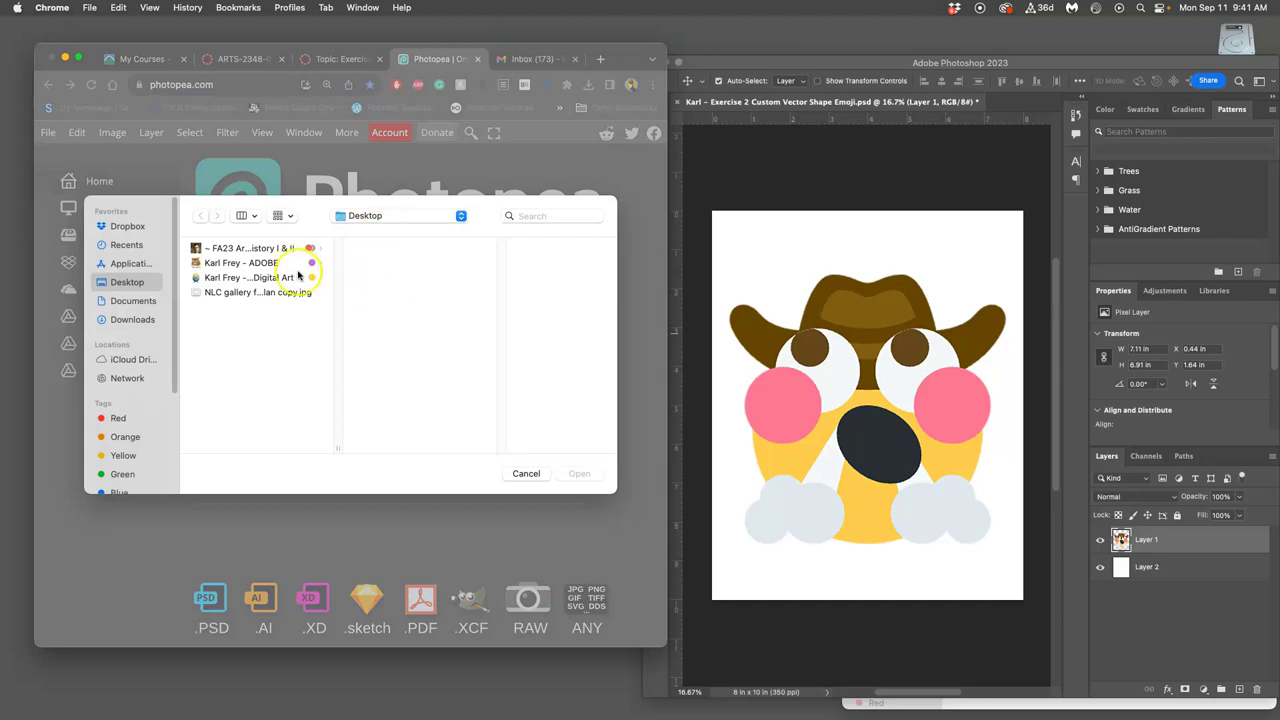
left_click(268, 263)
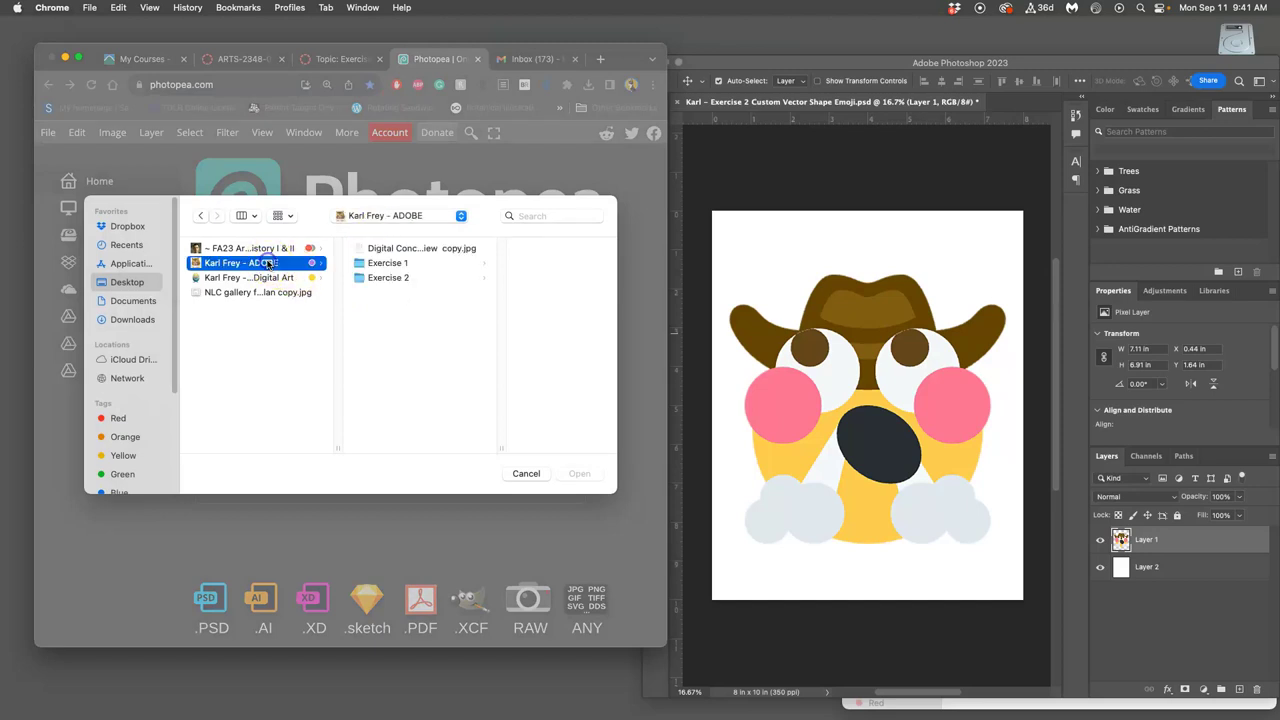
left_click(380, 278)
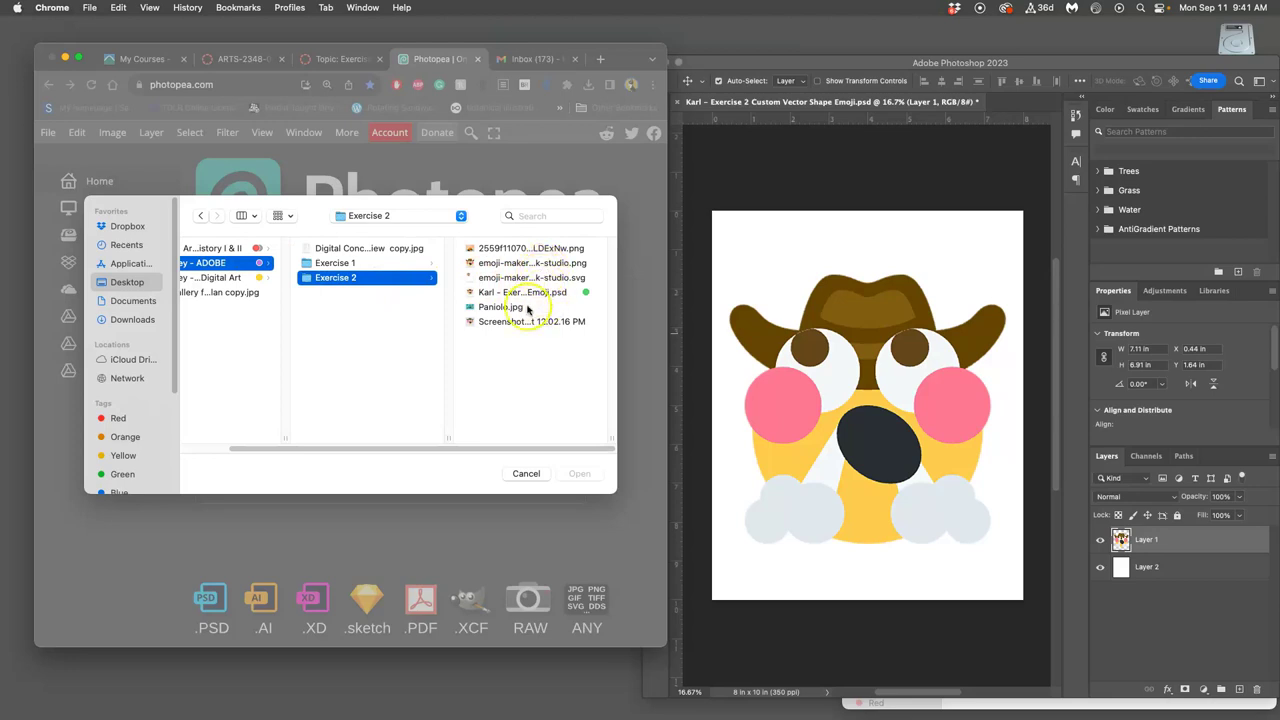
left_click(520, 321)
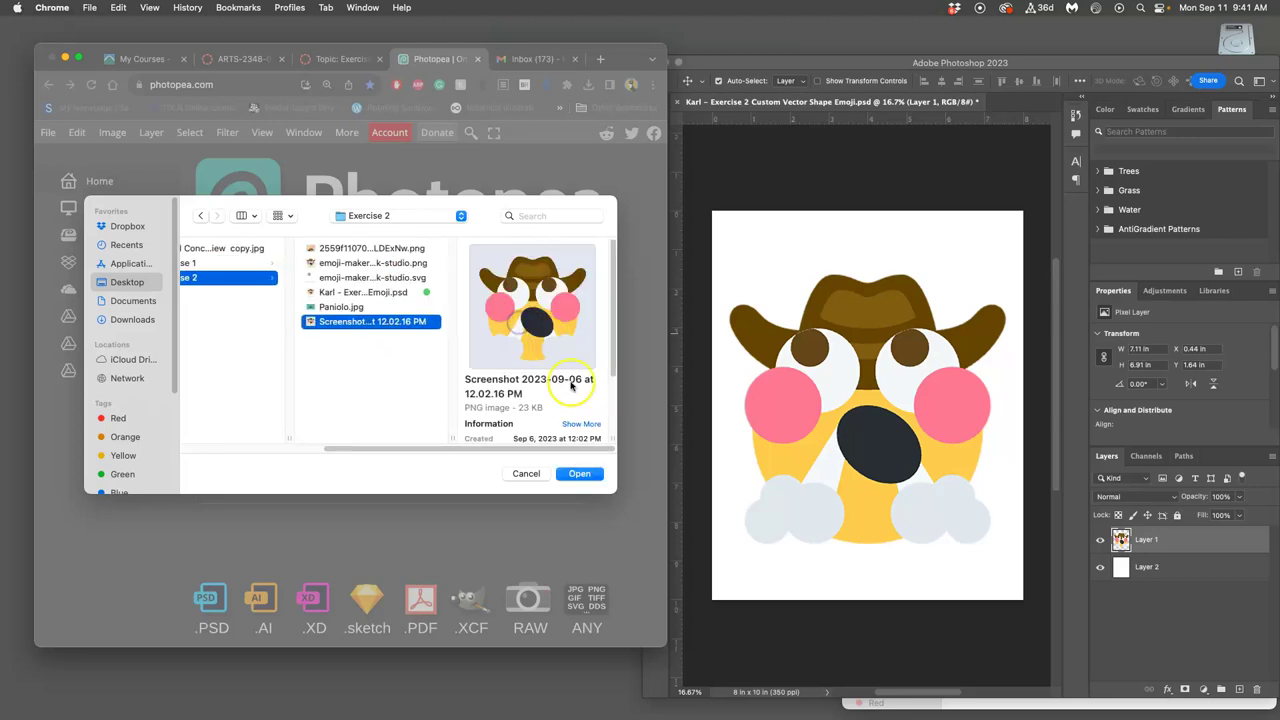
left_click(582, 473)
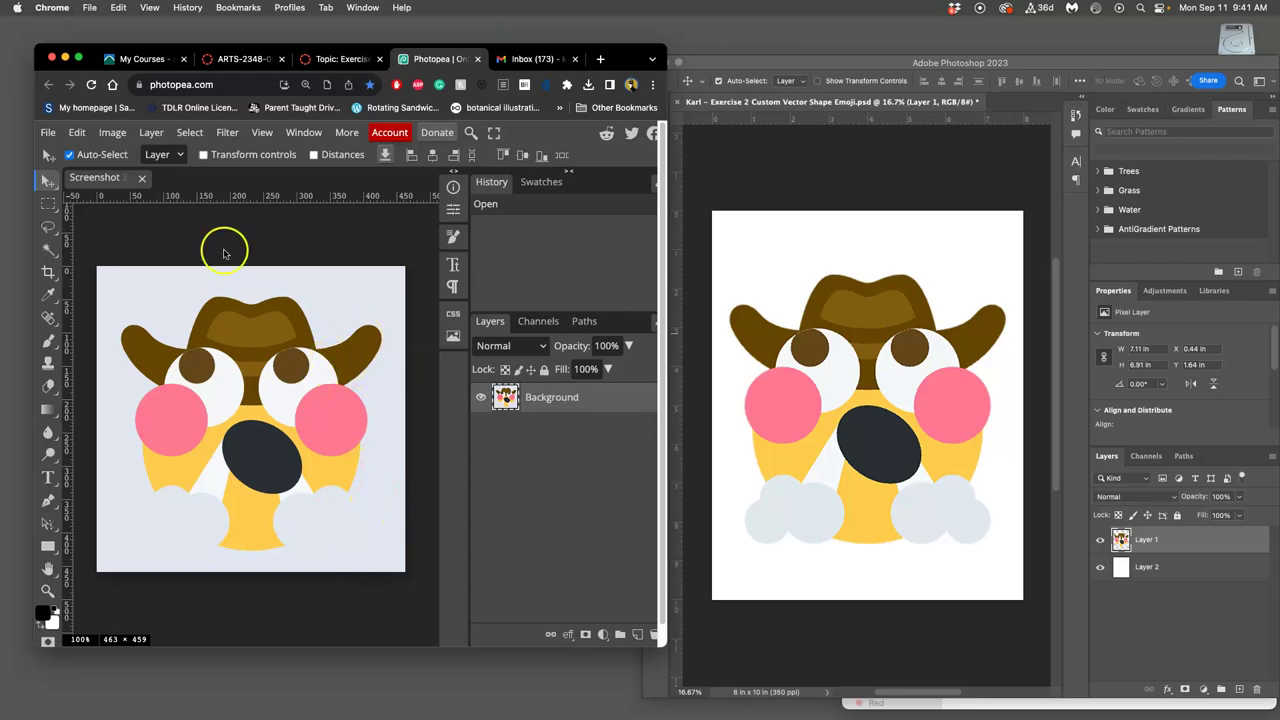
Set the image width to 500 px with proportional height 496 px and start changing the 72 DPI
left_click(112, 132)
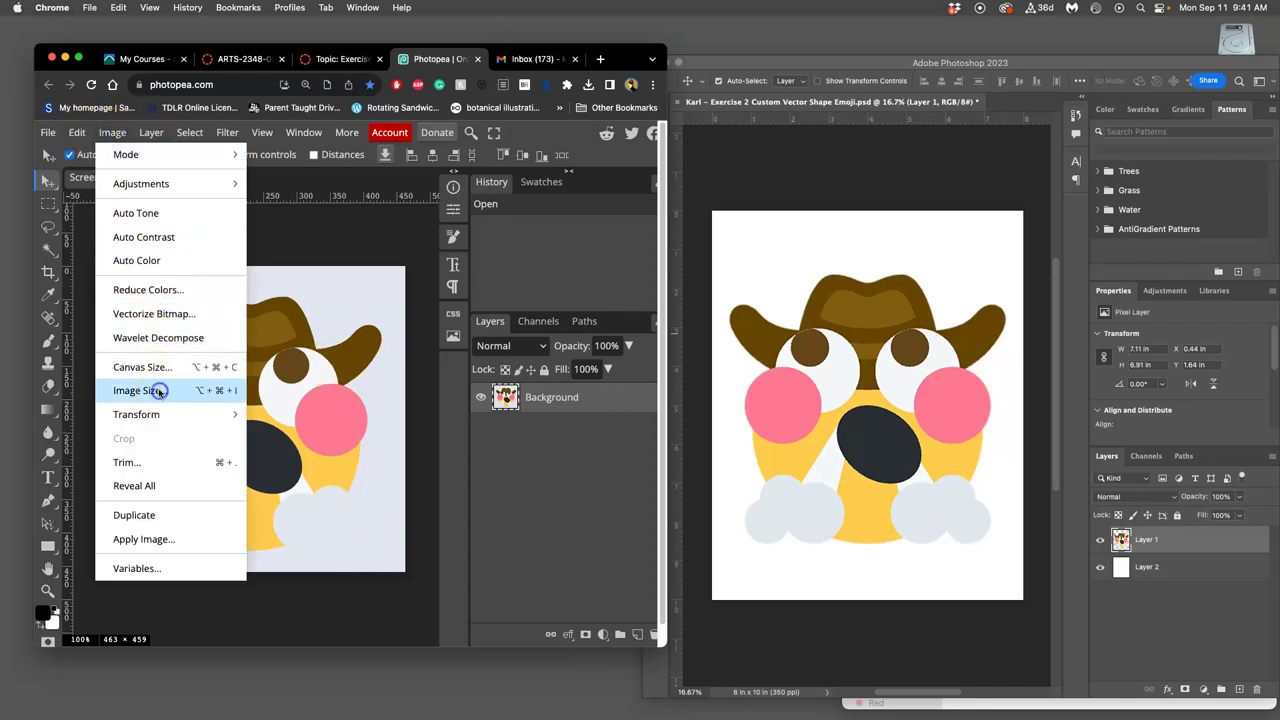
left_click(150, 390)
double_click(220, 287)
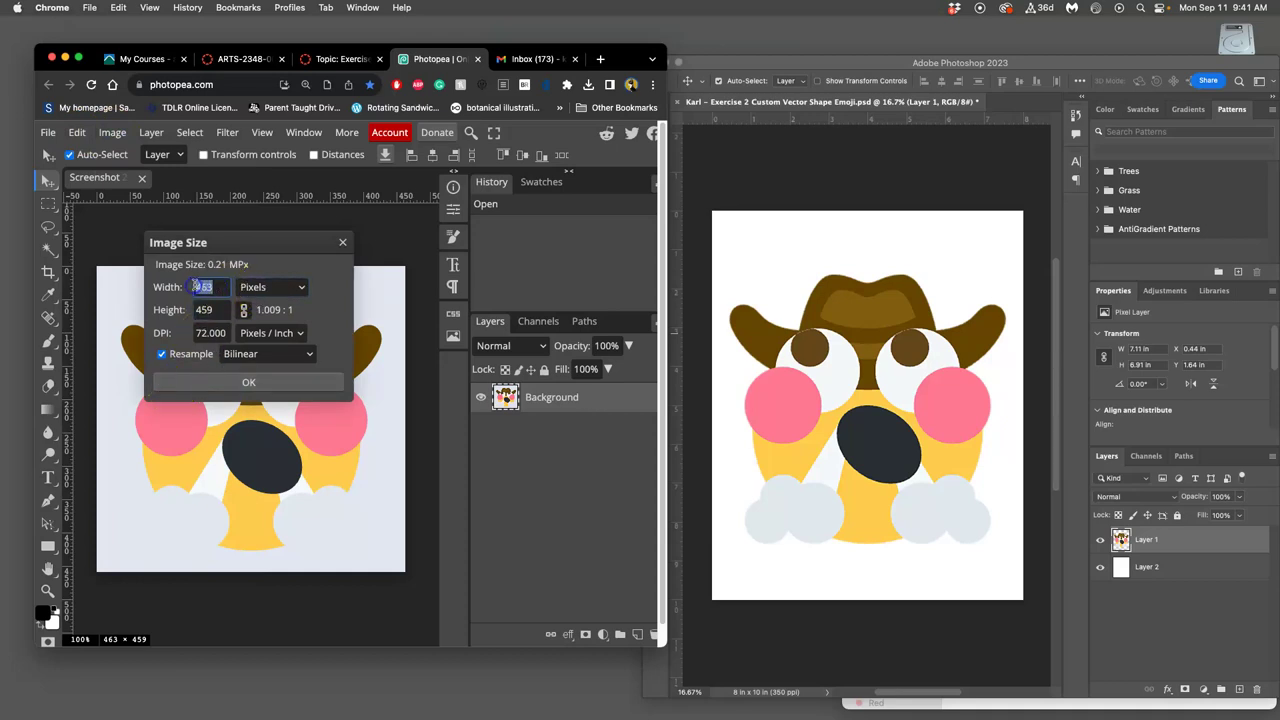
type("500")
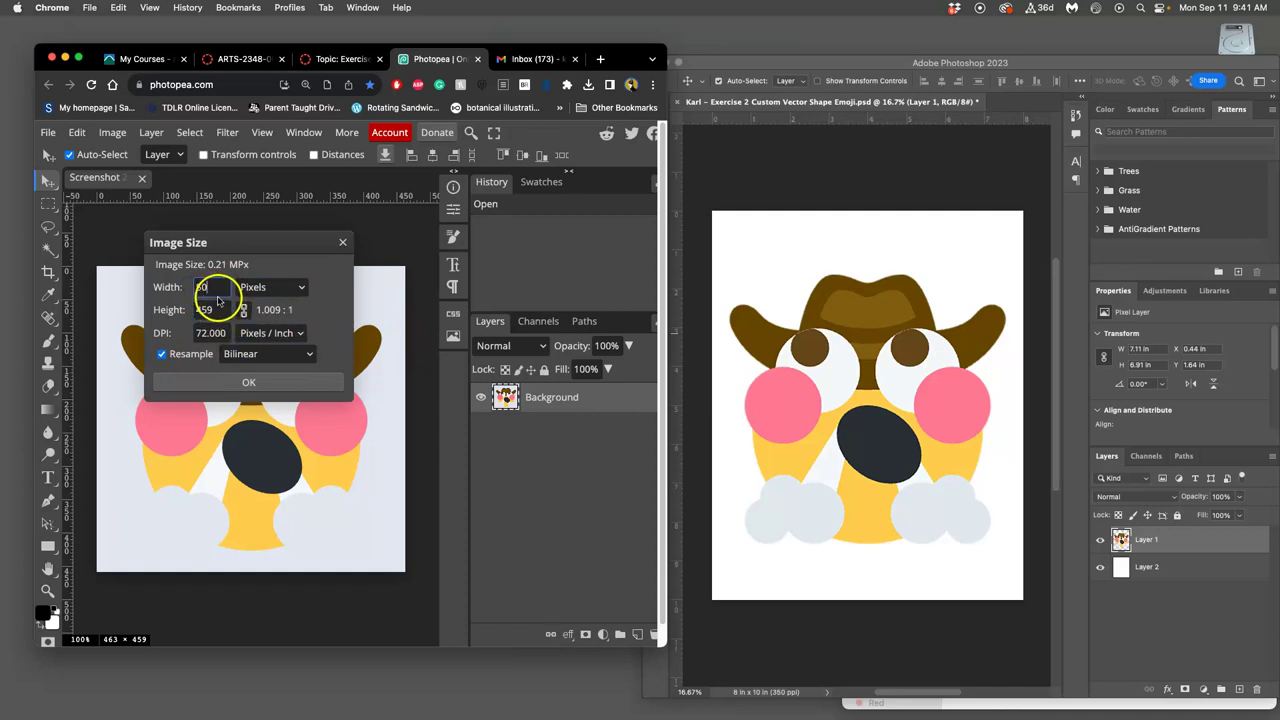
left_click(268, 309)
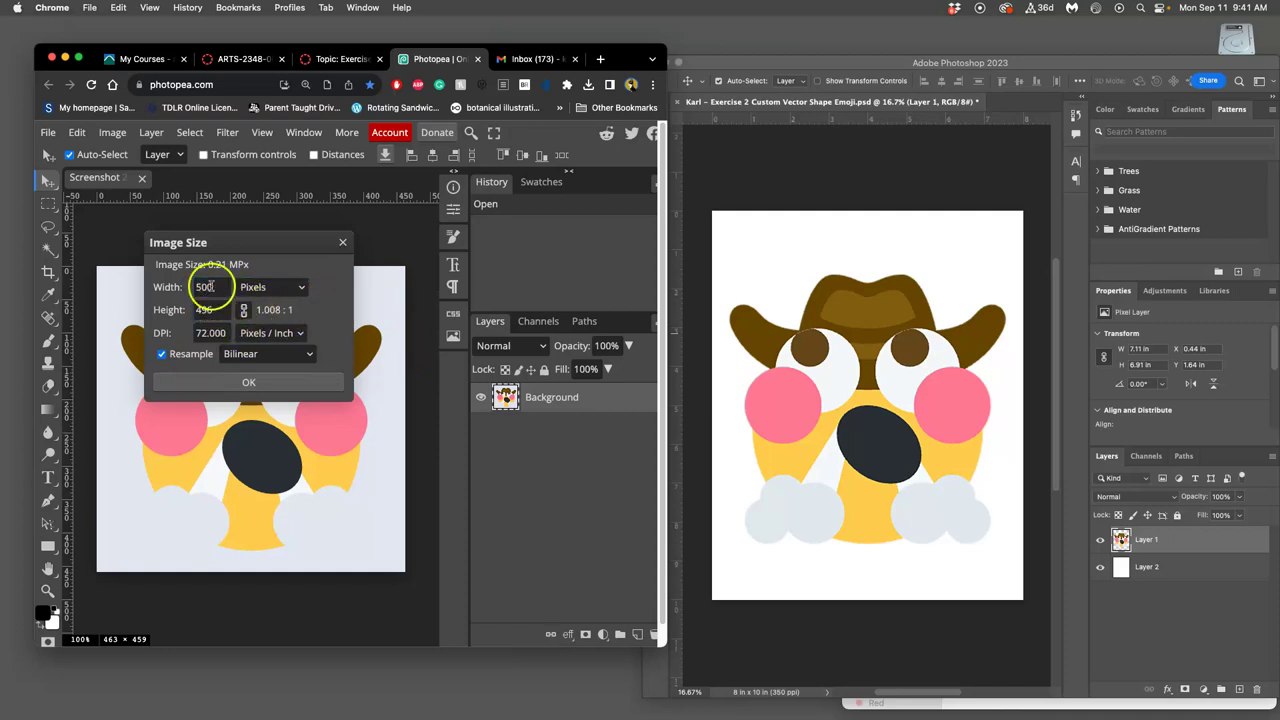
left_click(207, 333)
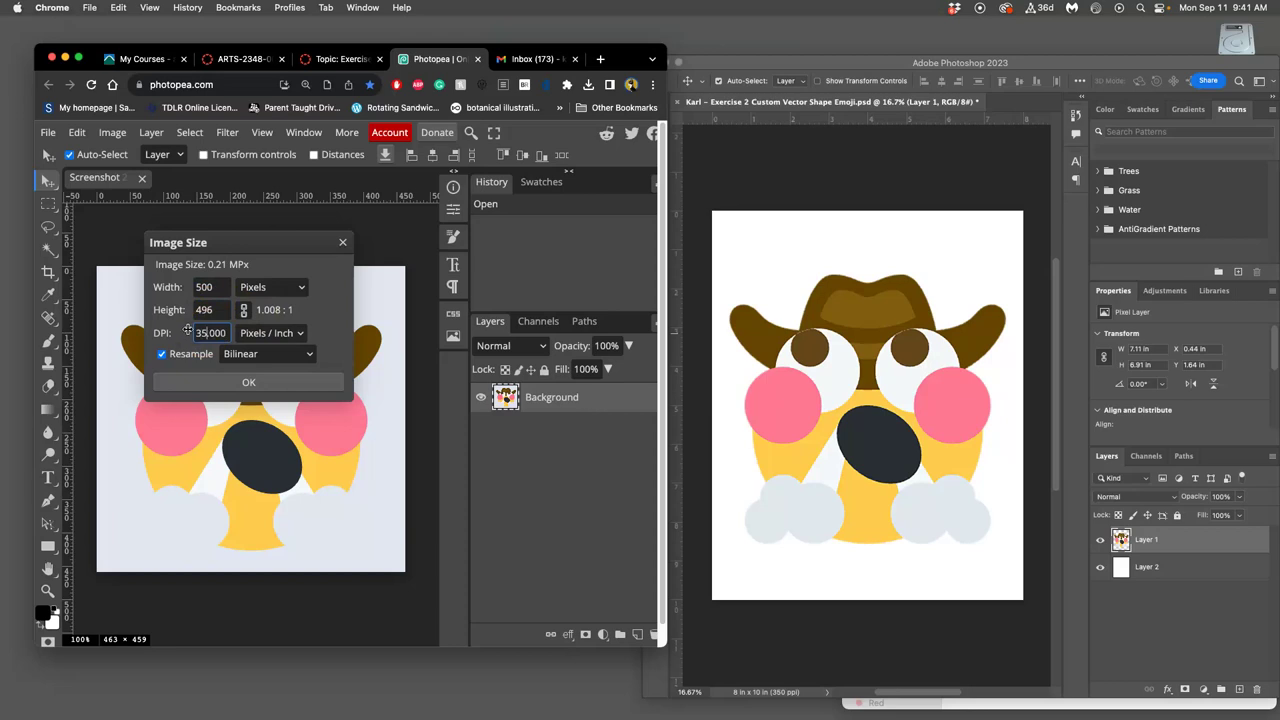
Apply the 2432 × 2411 pixel image size and scroll over the enlarged emoji
left_click(237, 382)
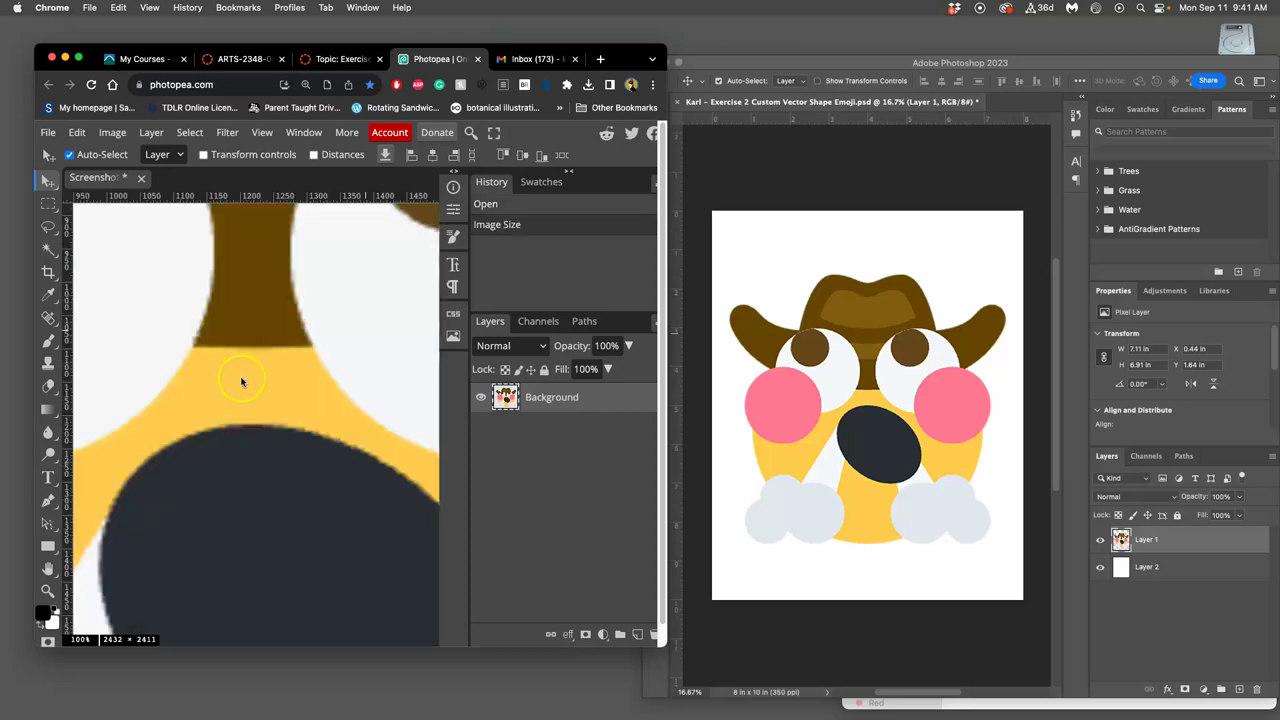
scroll(245, 380, "up", 5)
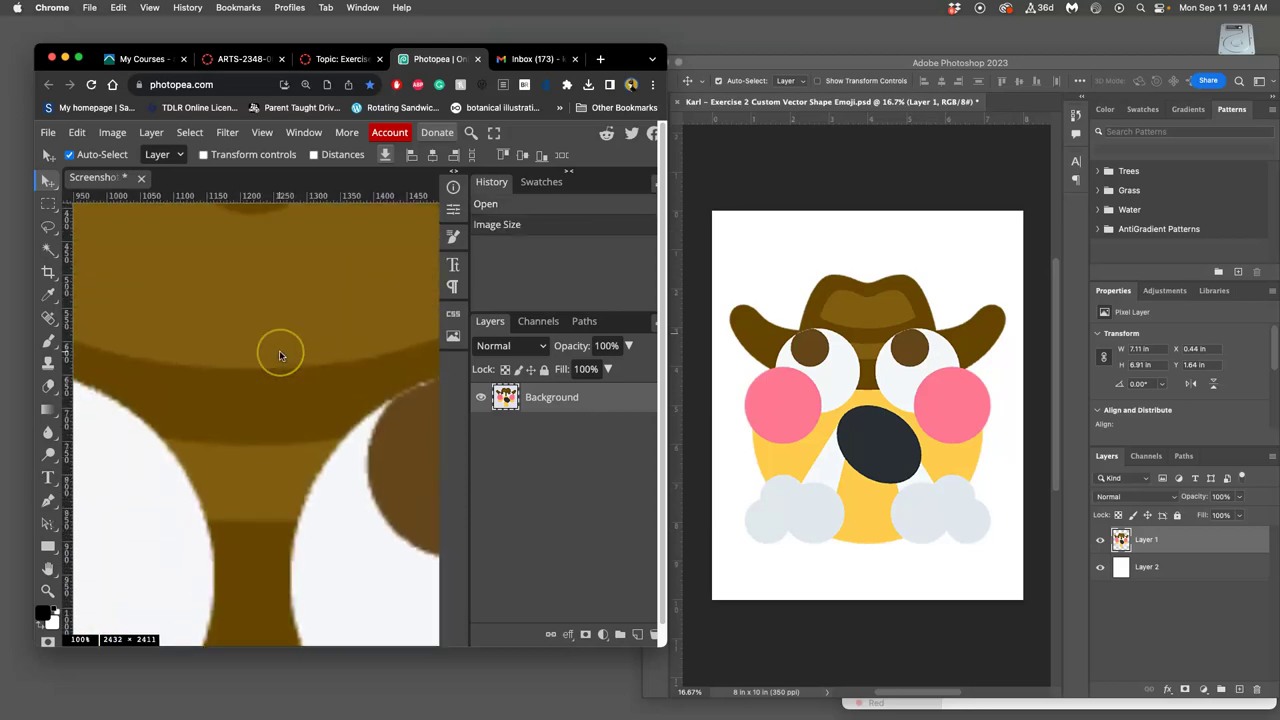
scroll(279, 354, "up", 3)
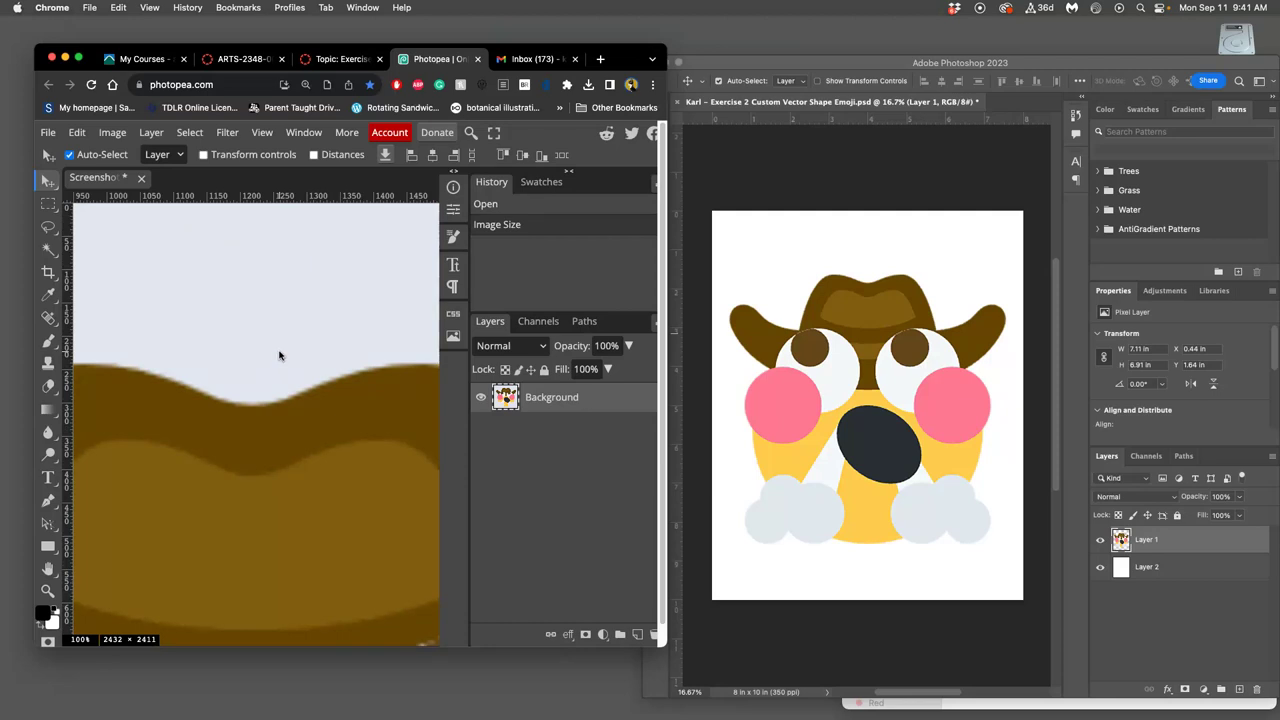
scroll(279, 355, "down", 10)
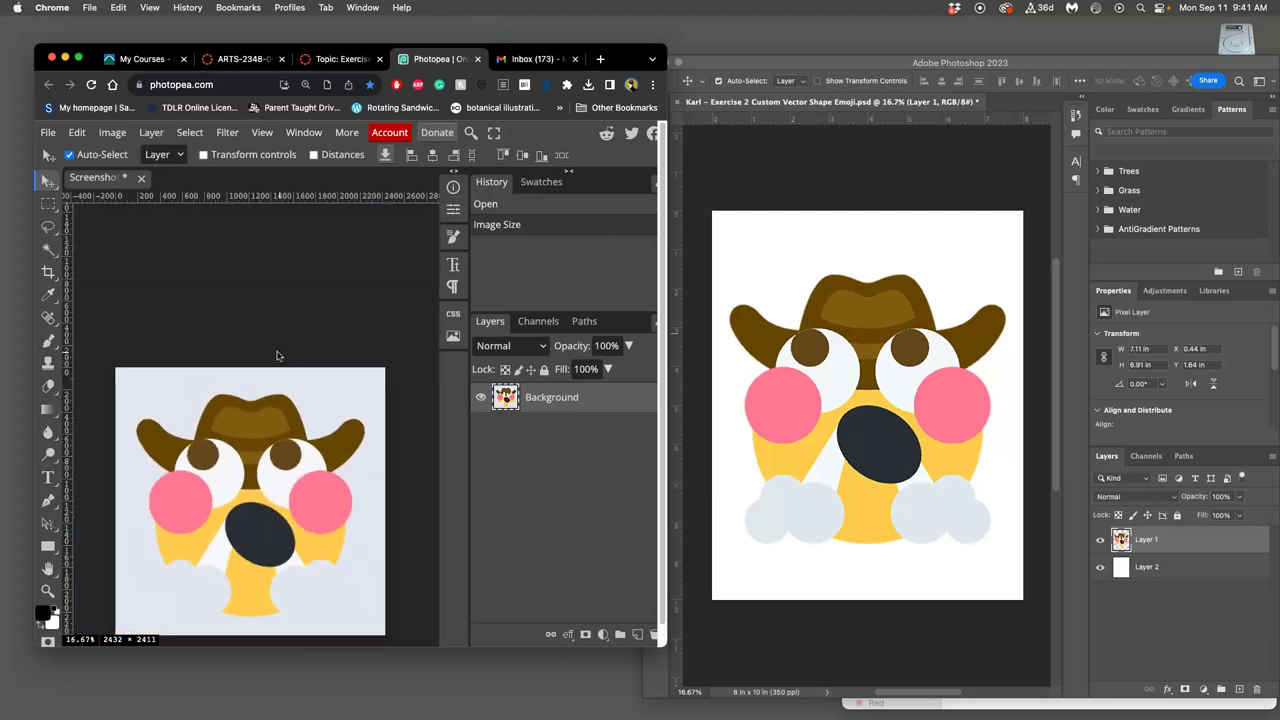
scroll(279, 355, "down", 3)
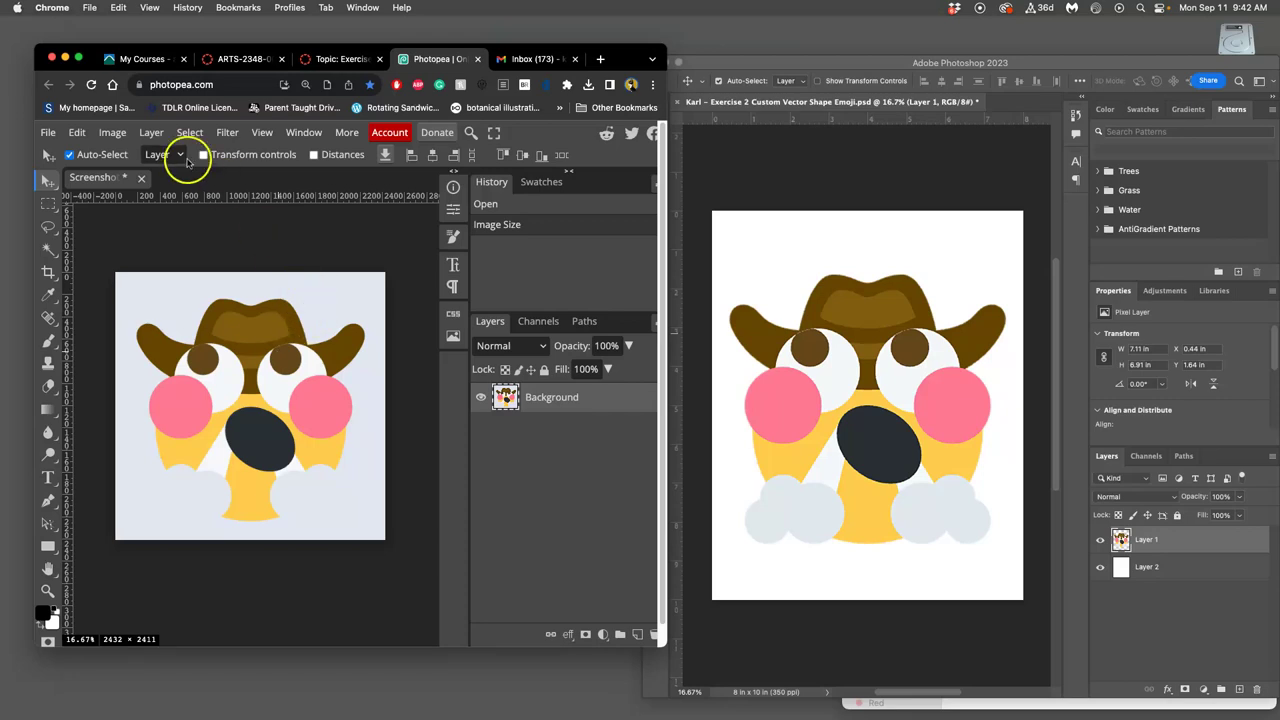
left_click(112, 132)
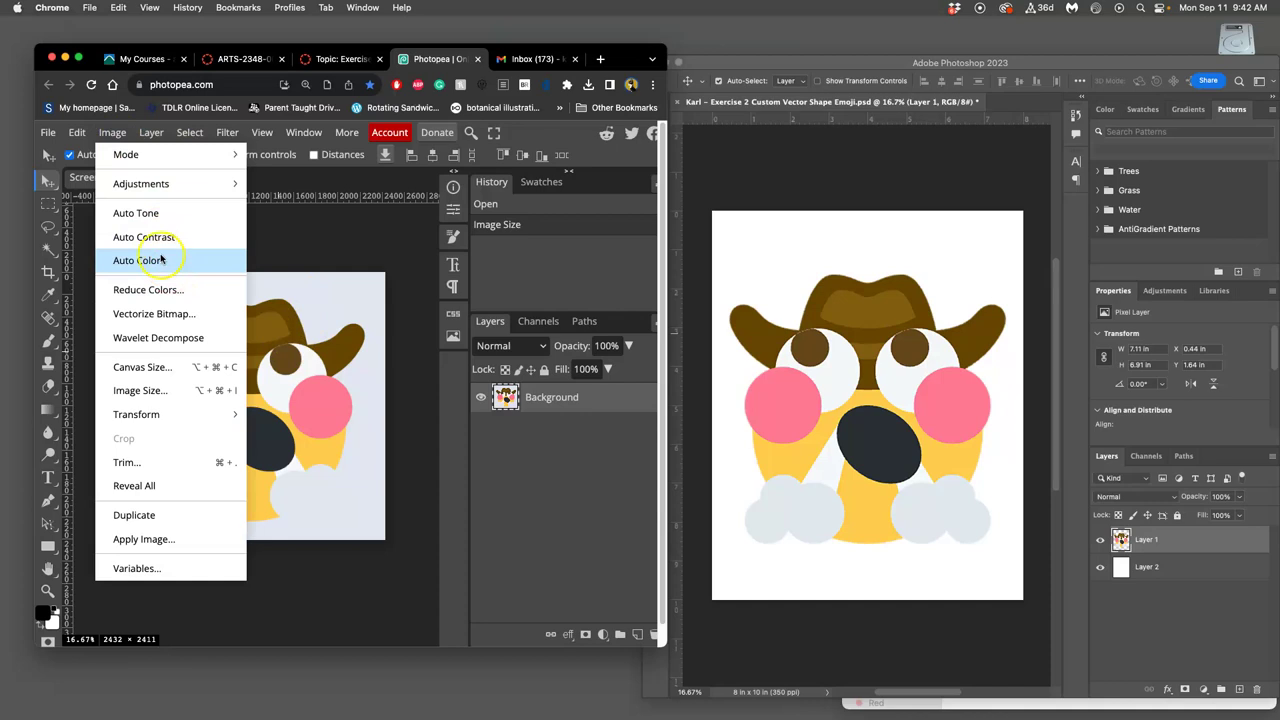
Extend the canvas to 8 × 10 inches (2800 × 3500 pixels) with transparent margins
left_click(143, 367)
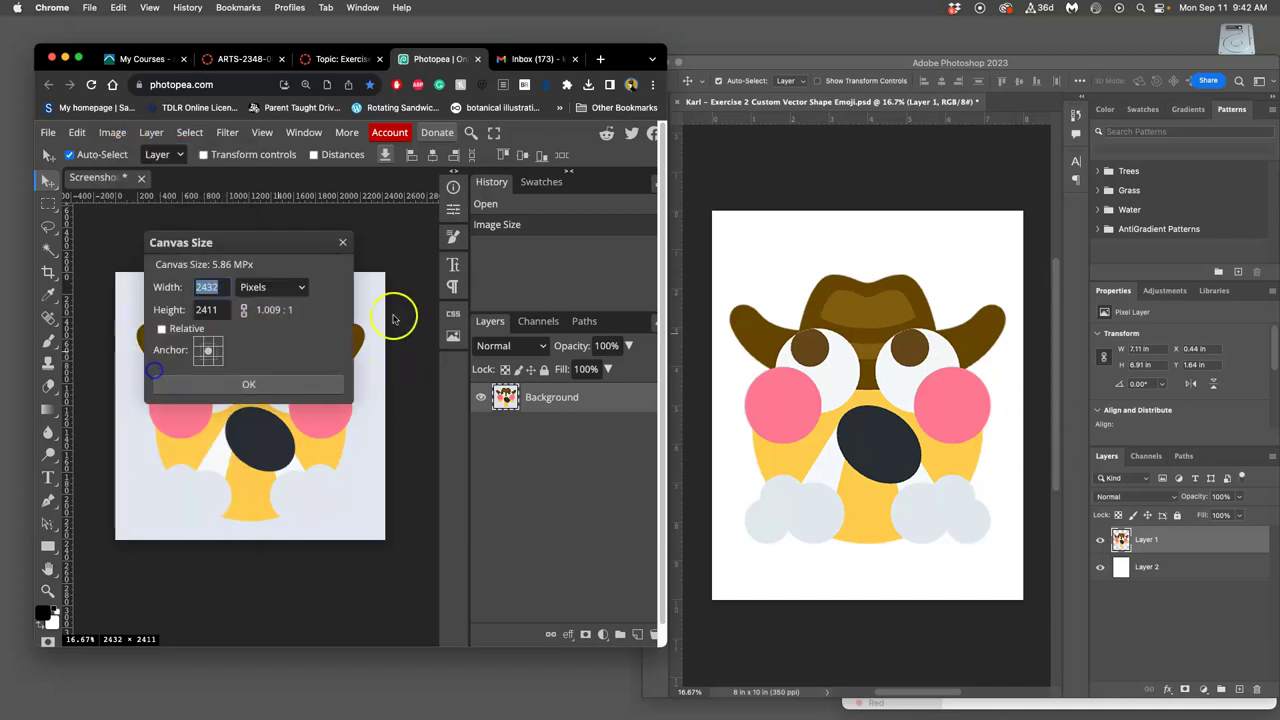
left_click(258, 287)
left_click(262, 345)
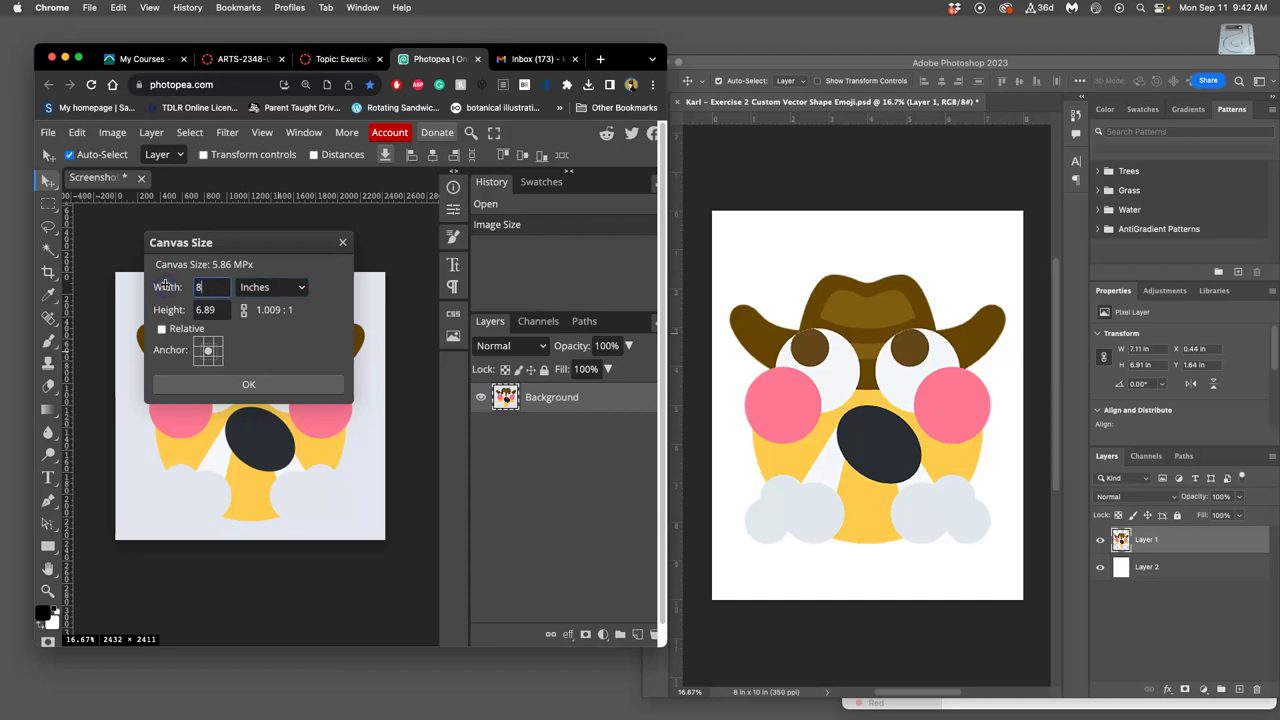
left_click(208, 310)
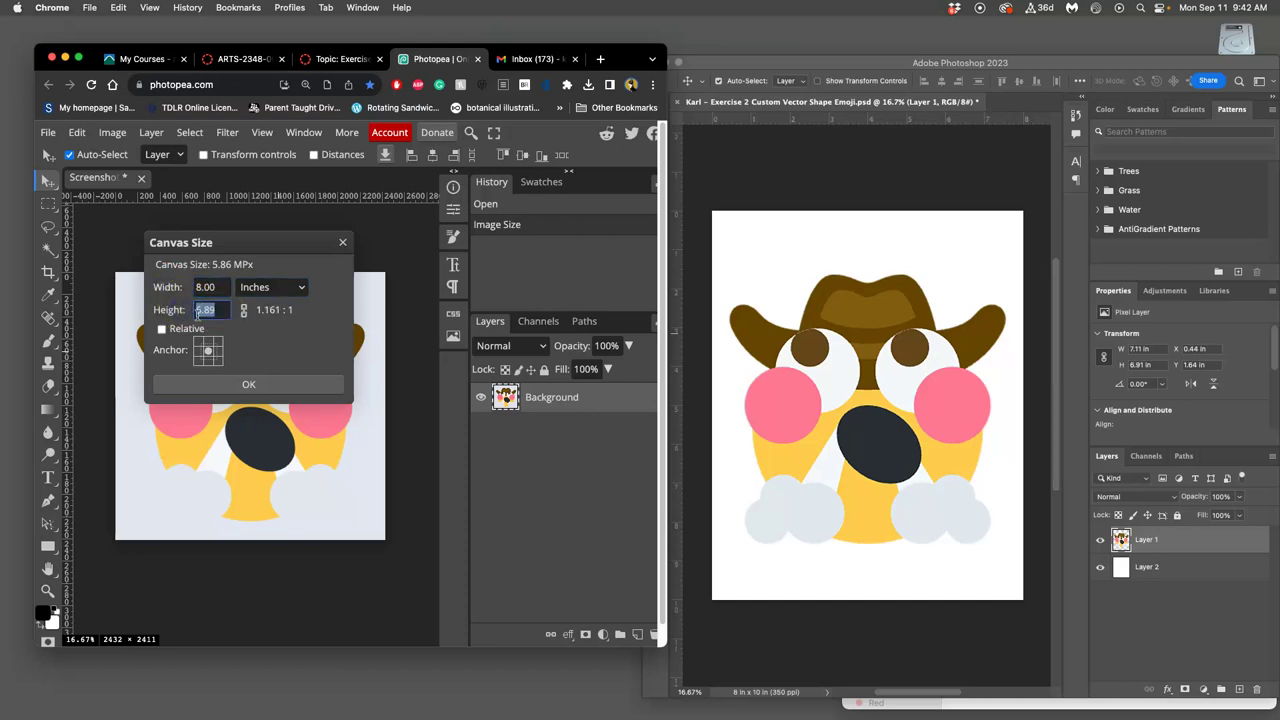
left_click(248, 384)
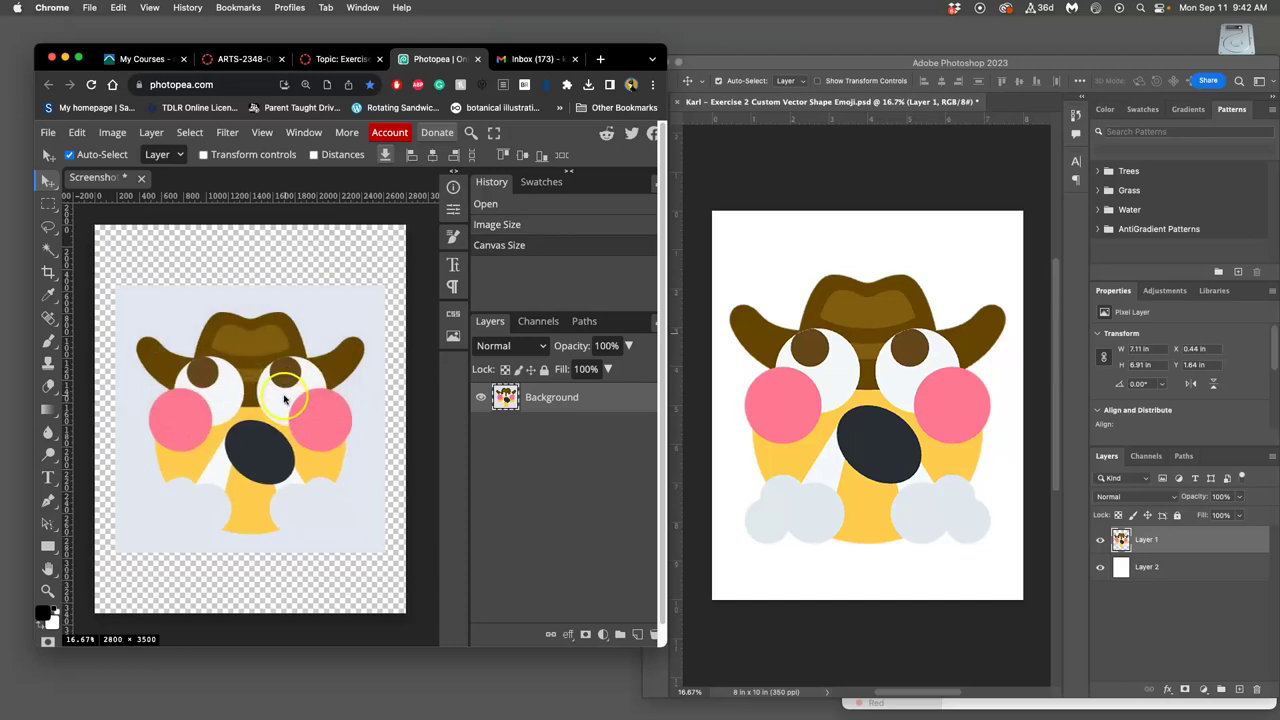
Toggle Photoshop's Layer 1 off and on to compare it with the Photopea document
left_click(1100, 540)
left_click(1100, 540)
left_click(1100, 540)
left_click(612, 395)
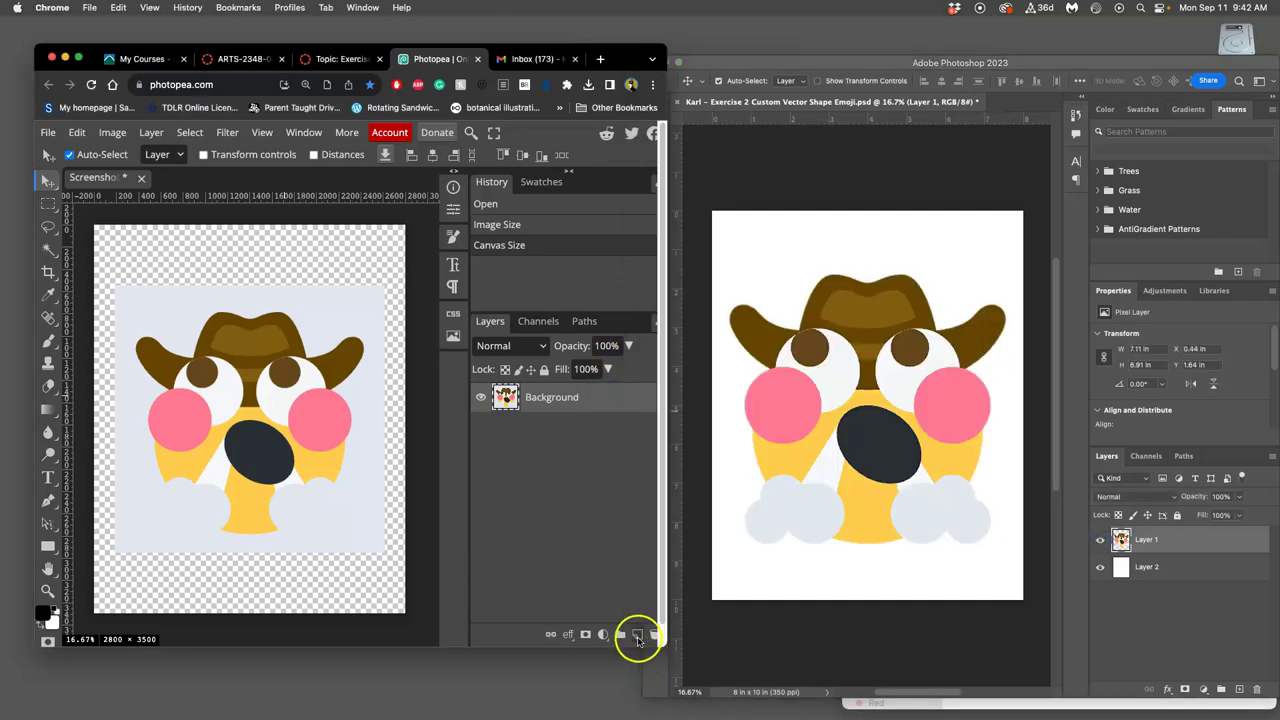
Widen the Photopea window slightly and add an empty new Layer 1
left_click_drag(678, 640, 698, 640)
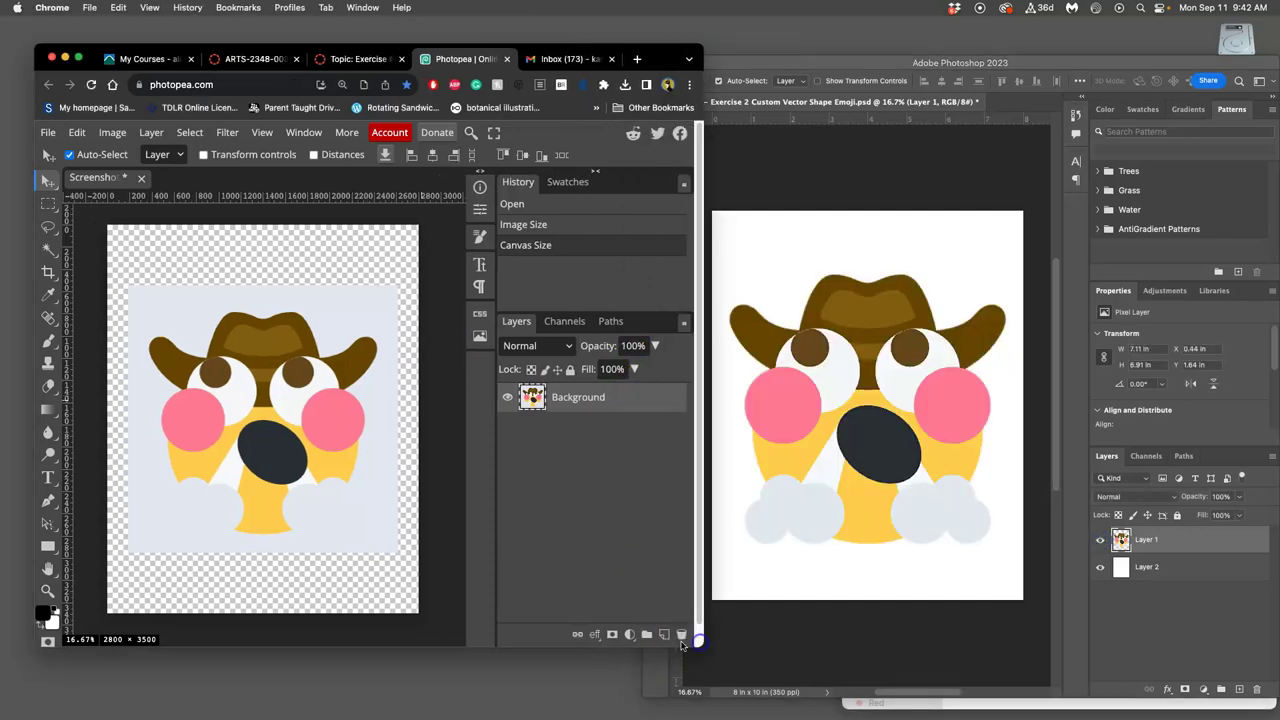
left_click(152, 132)
mouse_move(163, 155)
left_click(318, 157)
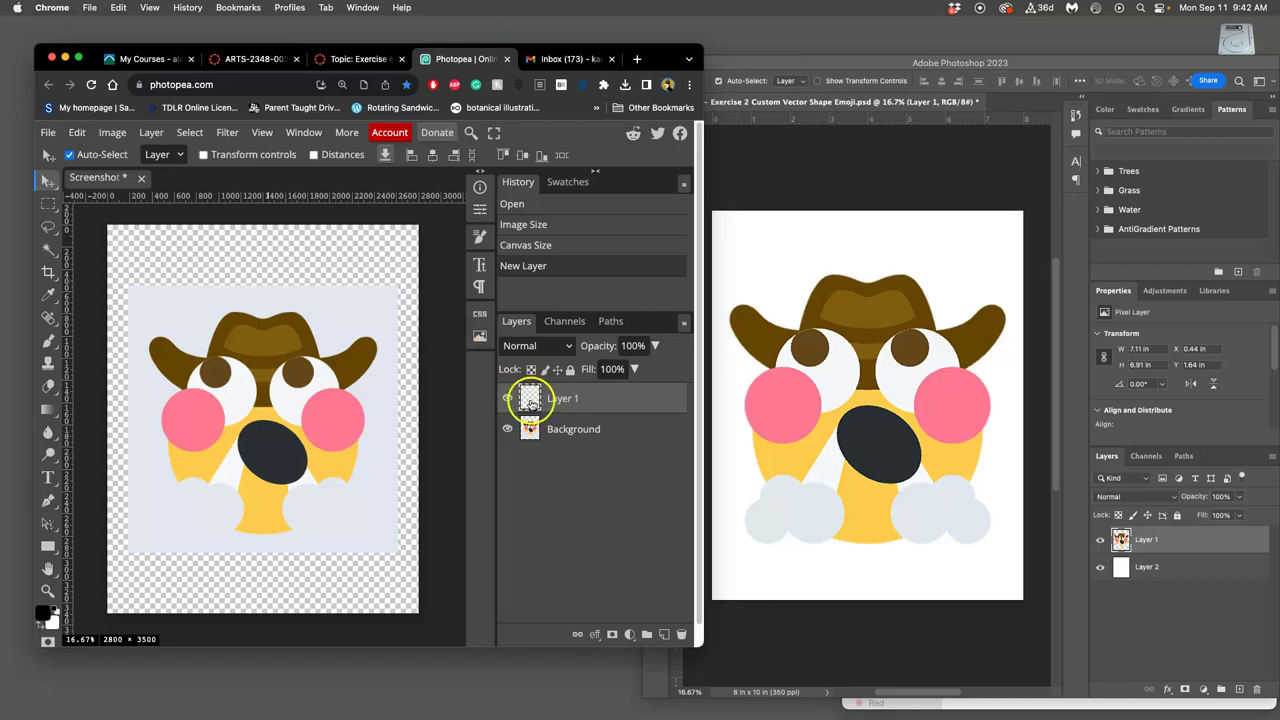
Fill Layer 1 with White via Edit > Fill, then move it below the Background layer
left_click(78, 132)
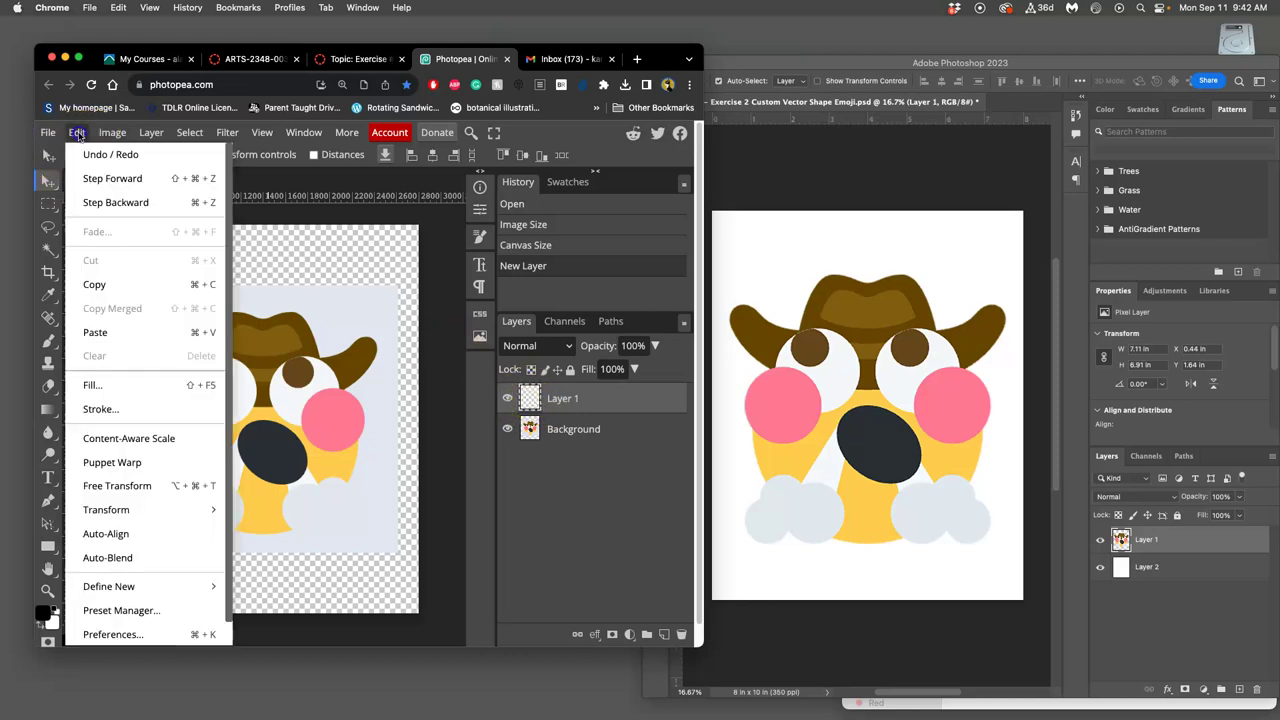
left_click(114, 388)
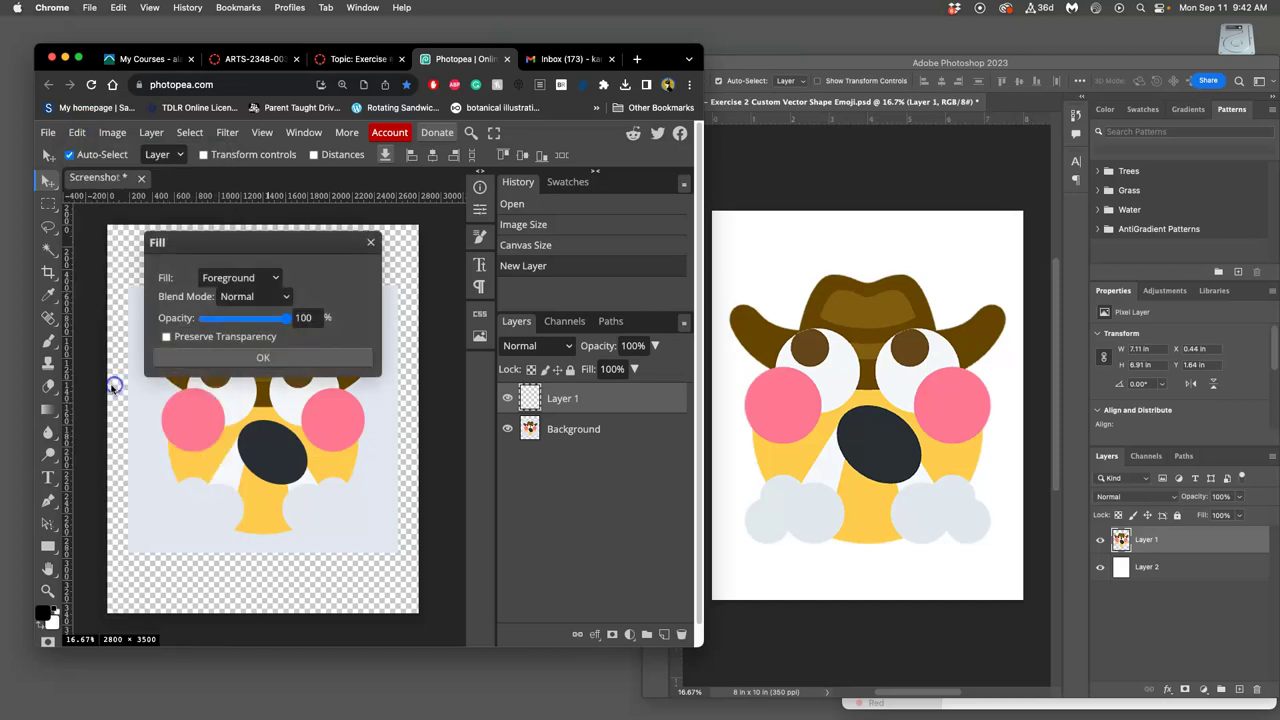
left_click(234, 279)
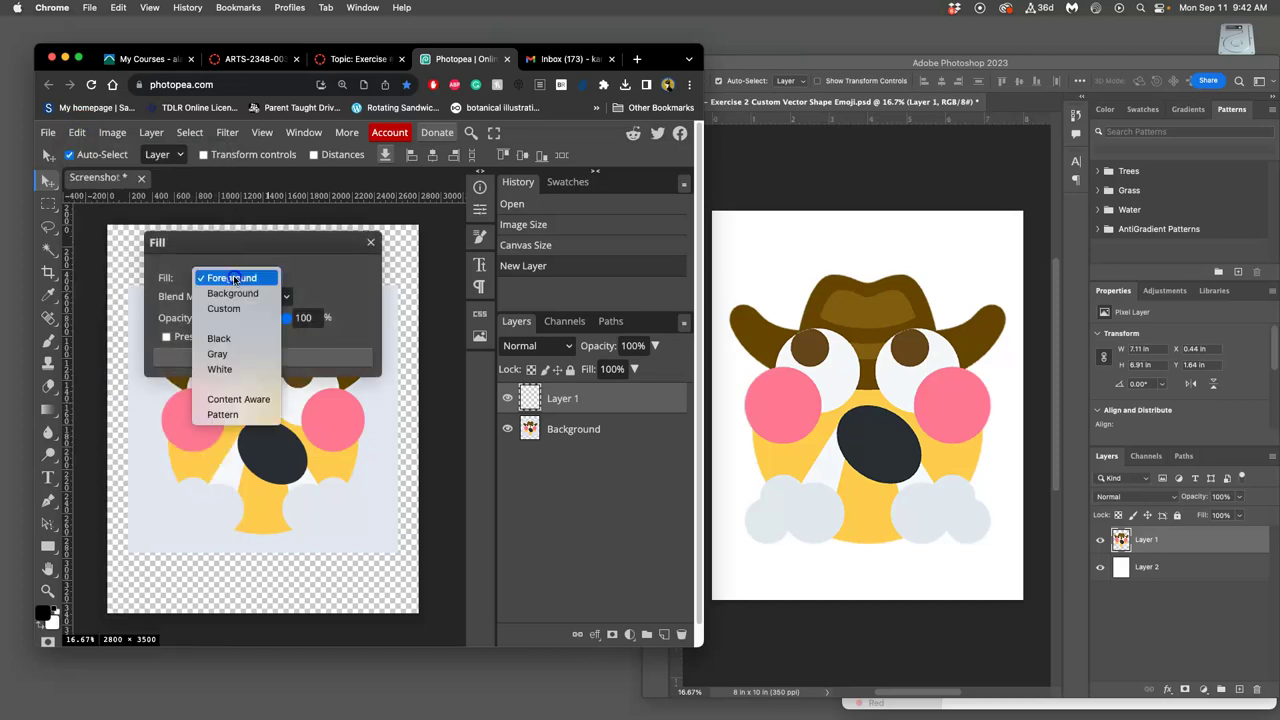
left_click(221, 371)
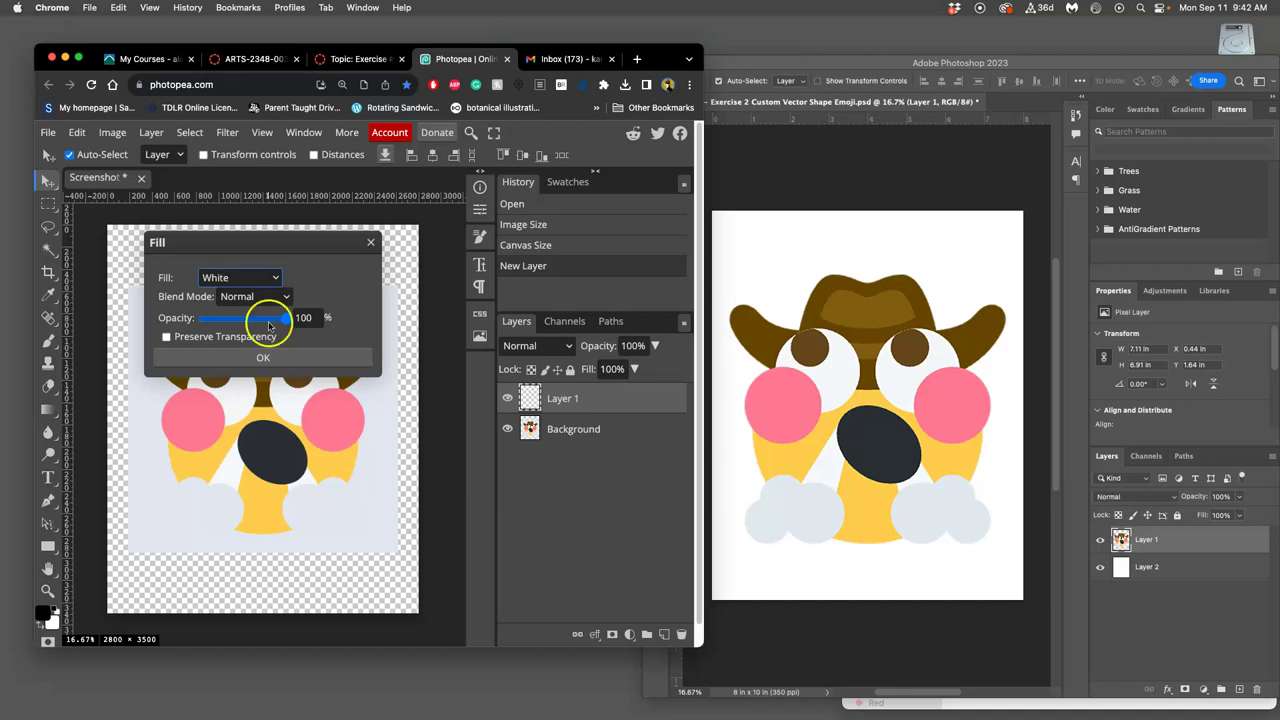
left_click(272, 362)
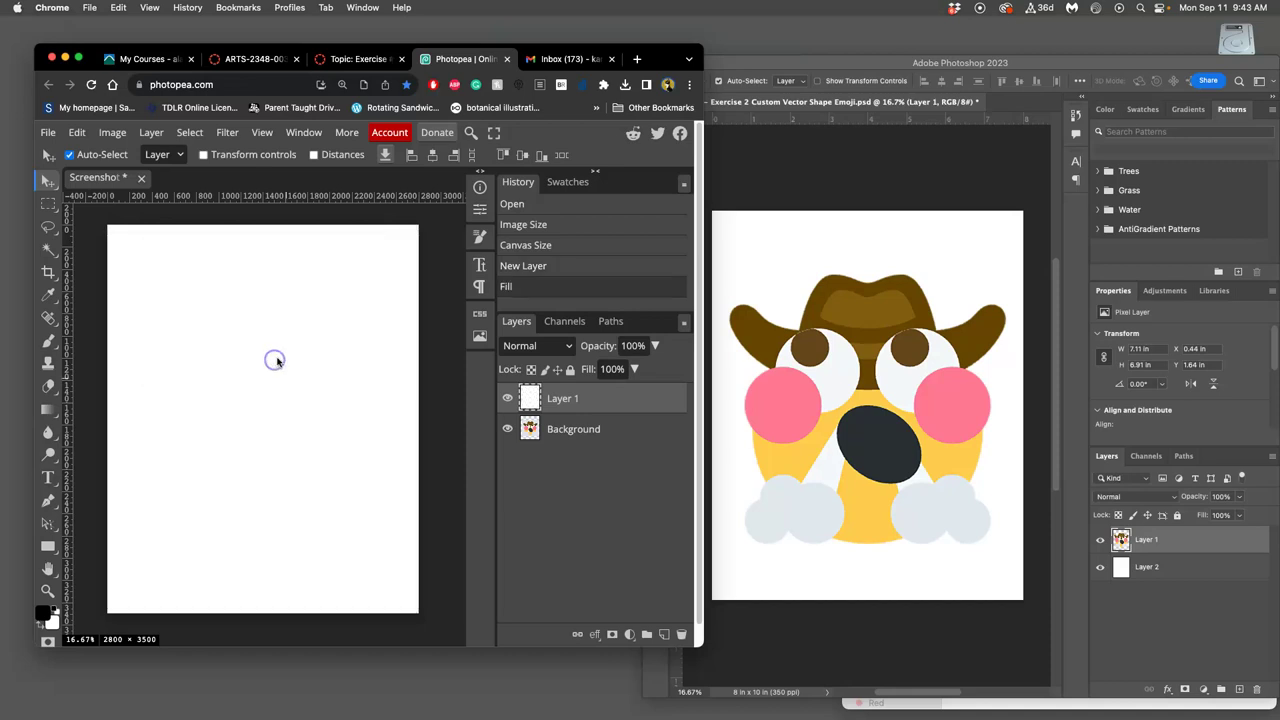
left_click_drag(640, 400, 646, 454)
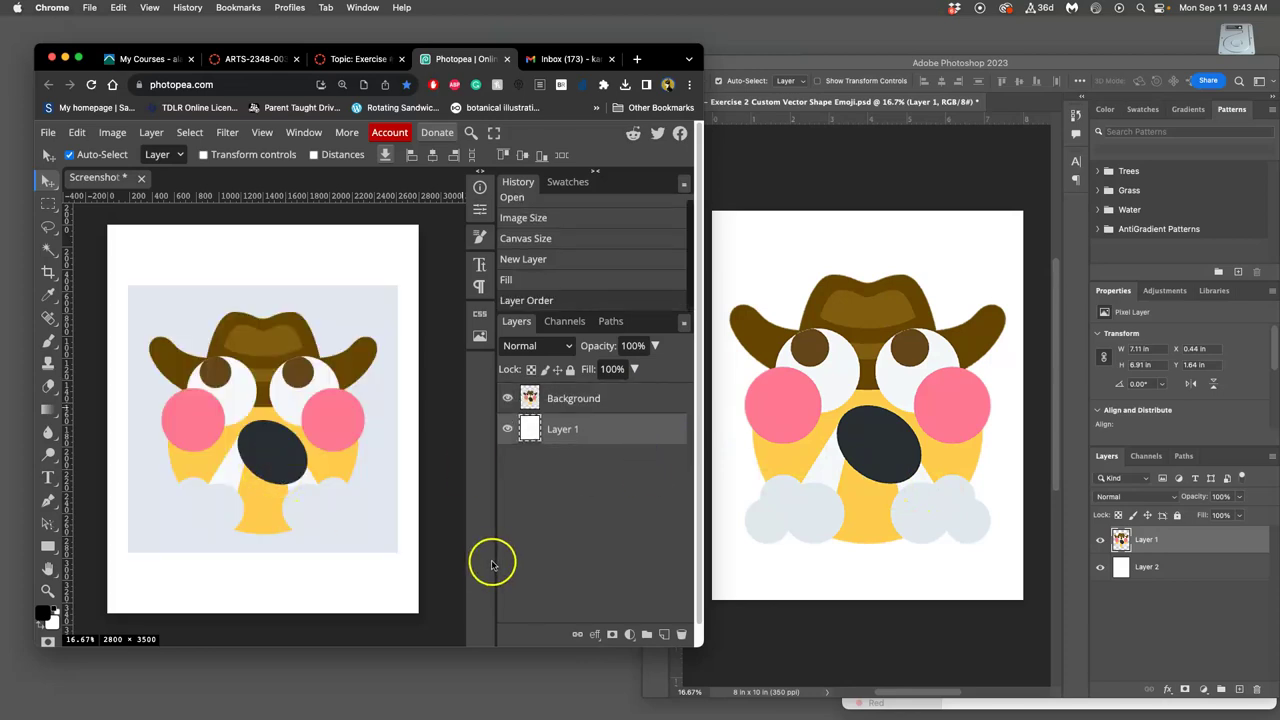
left_click(608, 398)
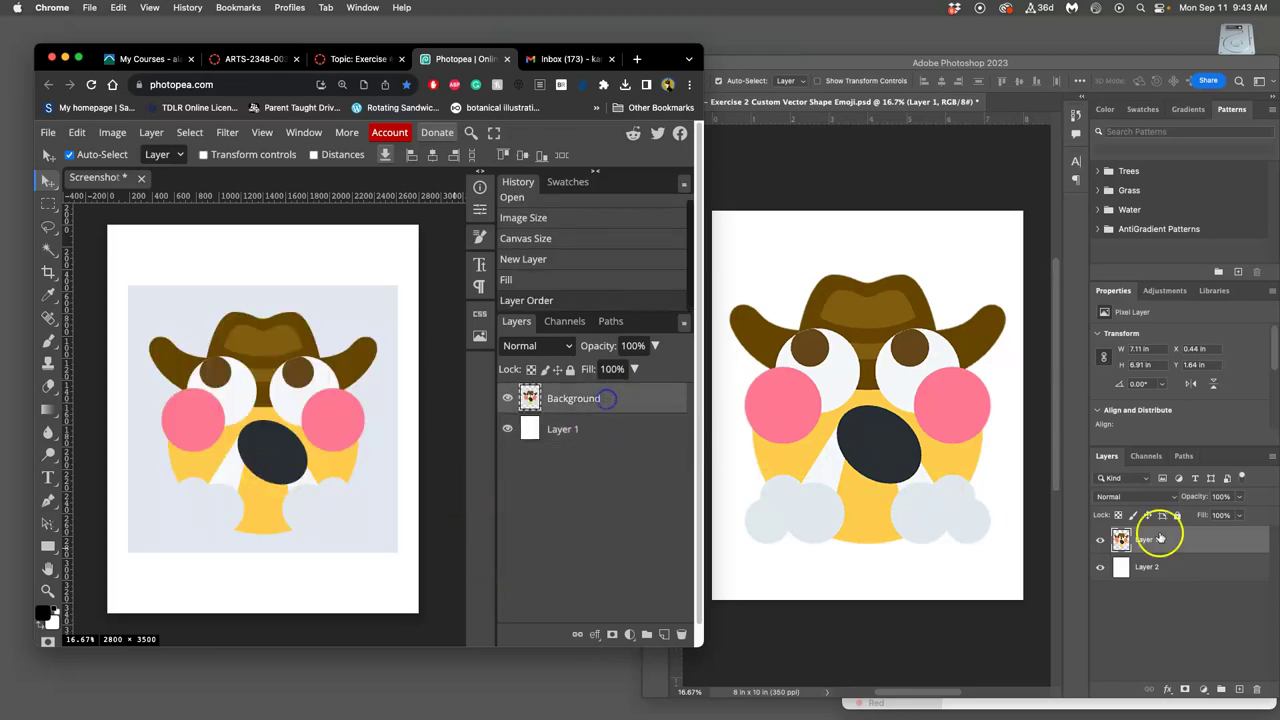
In Photoshop, rename Layer 1 to 'Guiding Layer' and zoom out to the whole emoji
left_click(1183, 540)
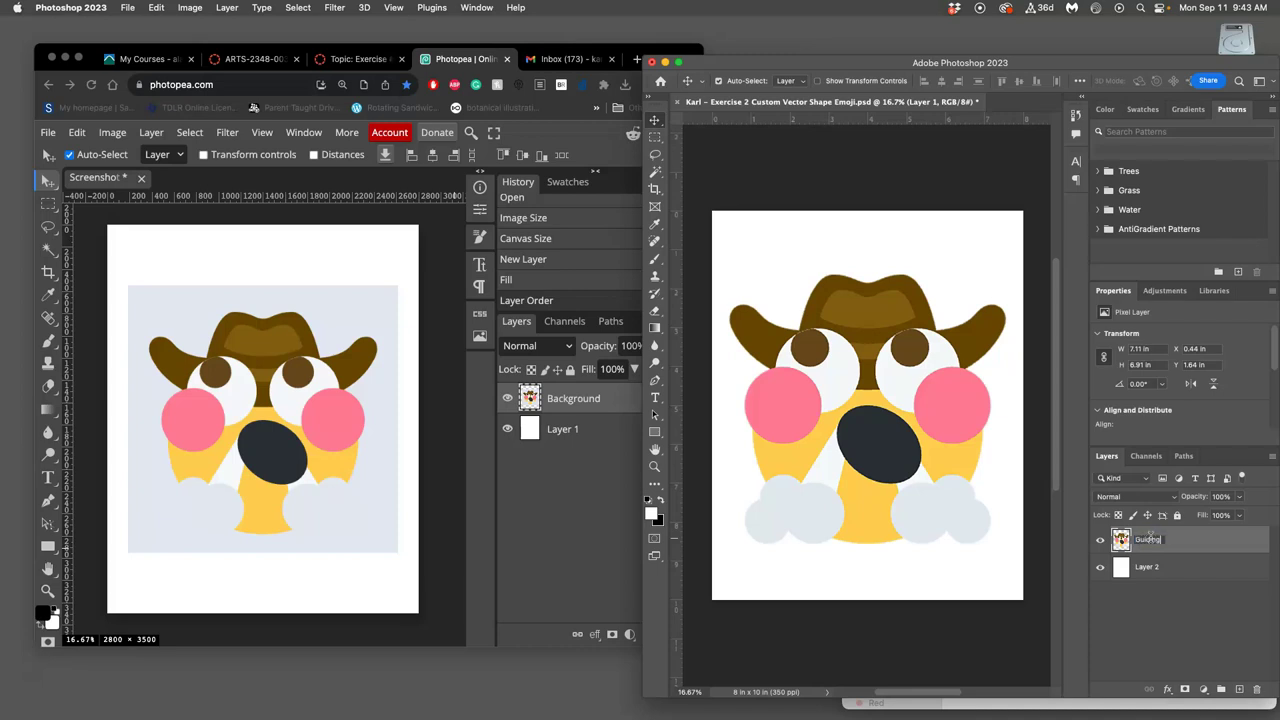
left_click(1250, 547)
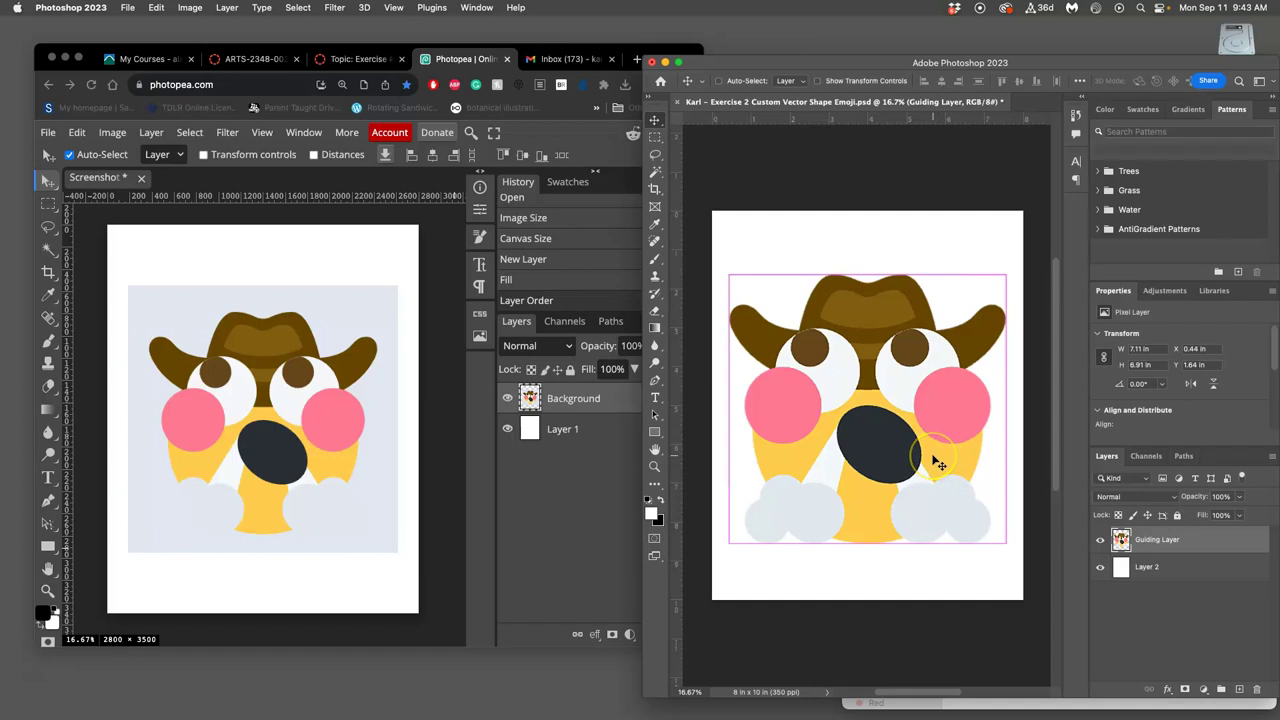
key("super+equal")
key("super+equal")
key("super+equal")
key("super+equal")
key("super+equal")
key("super+equal")
key("super+equal")
key("super+equal")
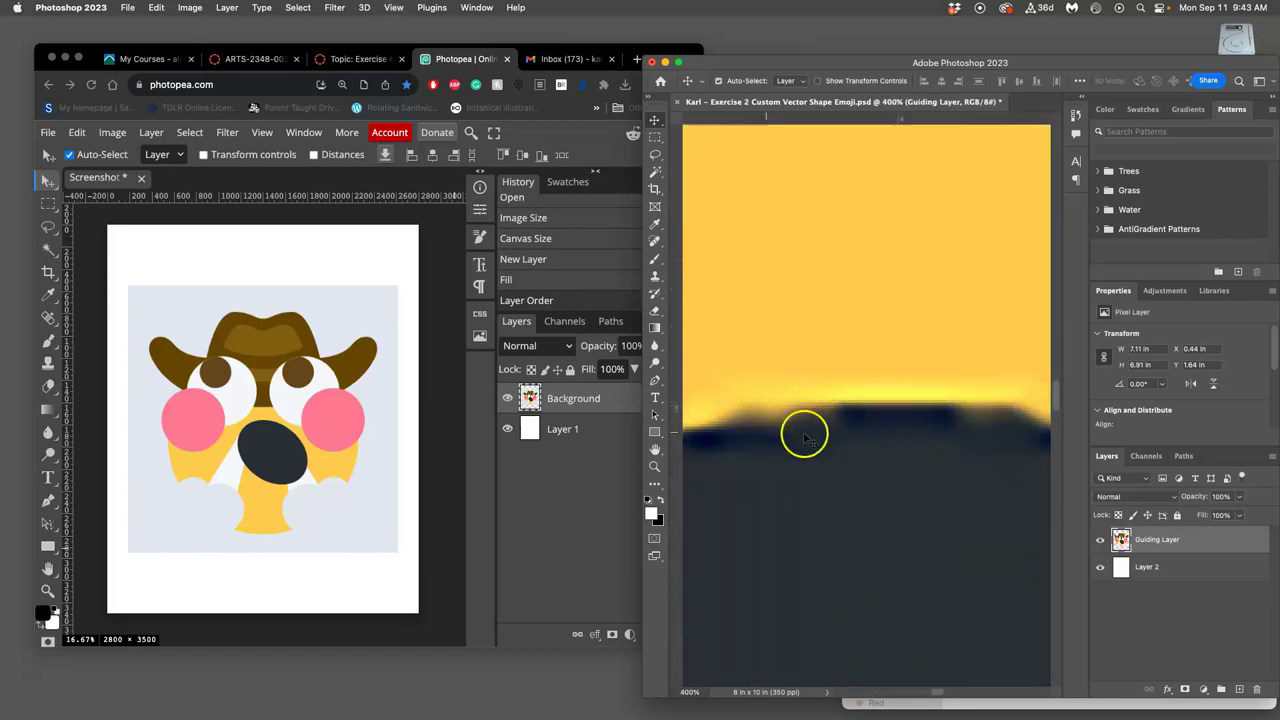
key("super+minus")
key("super+minus")
key("super+minus")
key("super+minus")
key("super+minus")
key("super+minus")
key("super+minus")
key("super+minus")
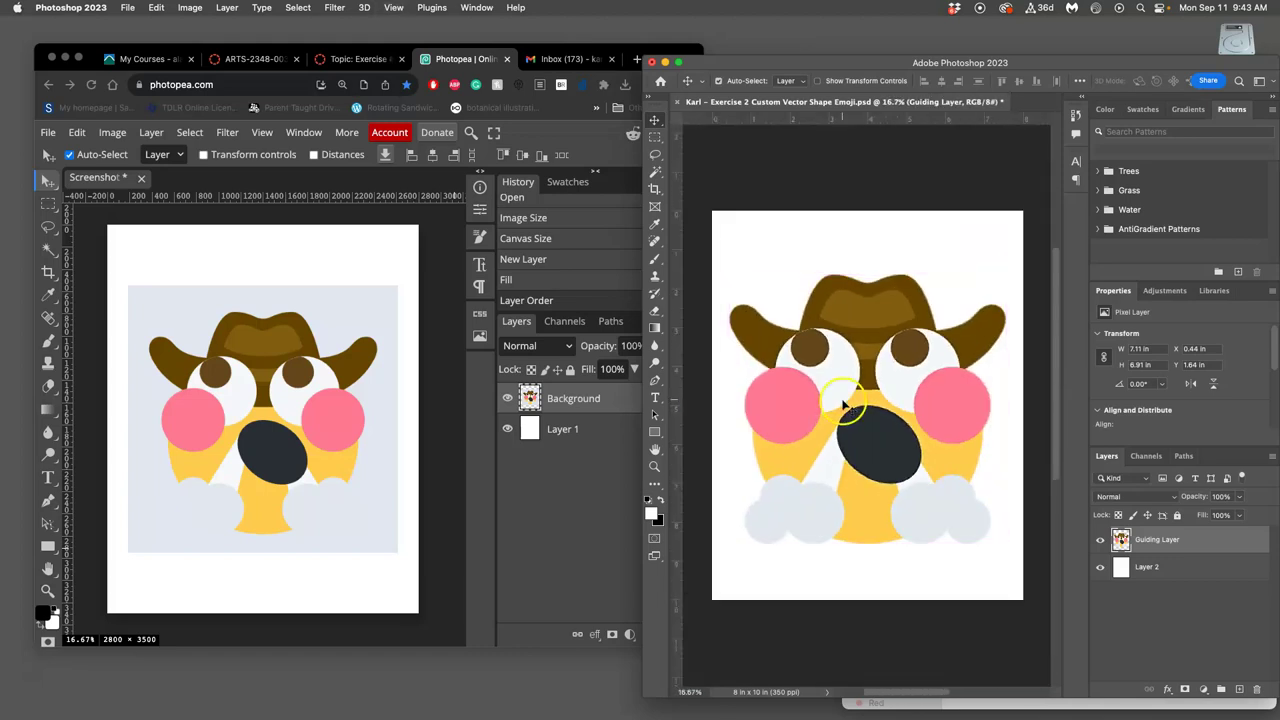
left_click(449, 383)
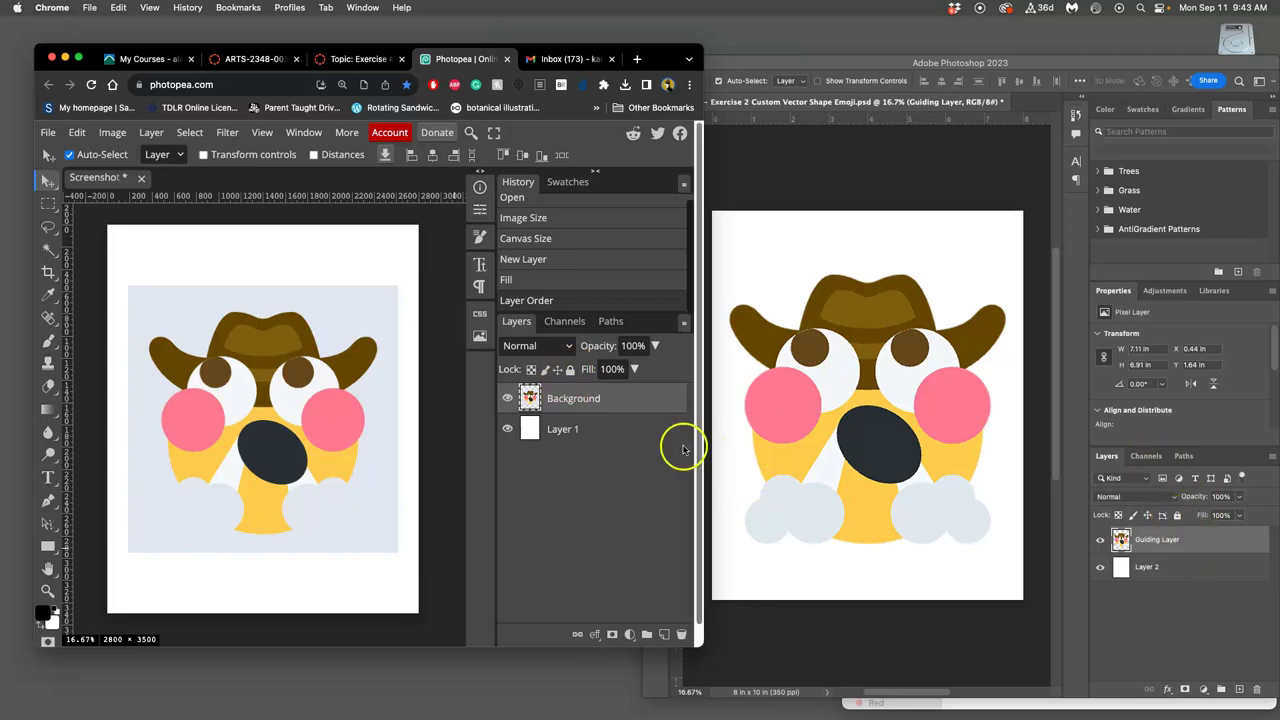
Lock Photopea's Background and Photoshop's Guiding Layer, undoing an accidental Layer 2 move
left_click(570, 370)
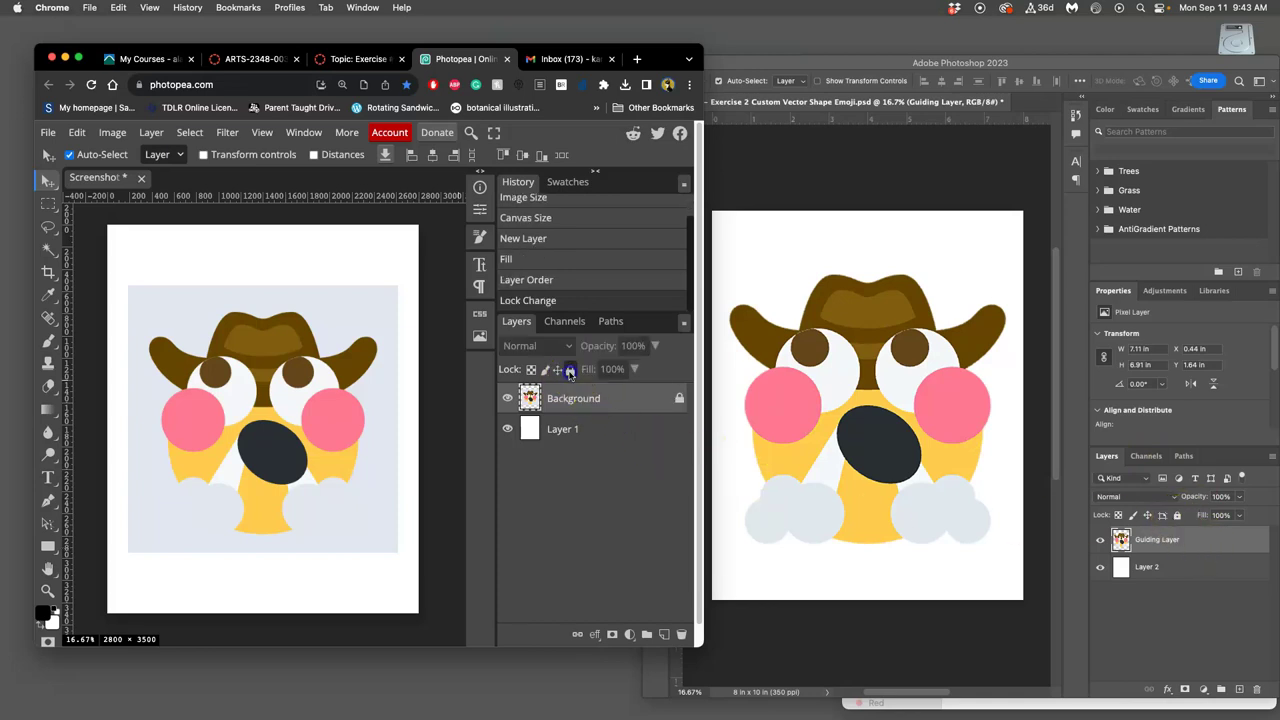
left_click(1203, 534)
left_click(1176, 515)
left_click(1217, 544)
left_click(755, 397)
mouse_move(877, 381)
left_mouse_down()
mouse_move(860, 382)
mouse_move(907, 393)
mouse_move(878, 397)
left_mouse_up()
key("super+z")
Lock Photoshop's Layer 2 and Photopea's Layer 1, then reselect the Guiding Layer
left_click(1140, 540)
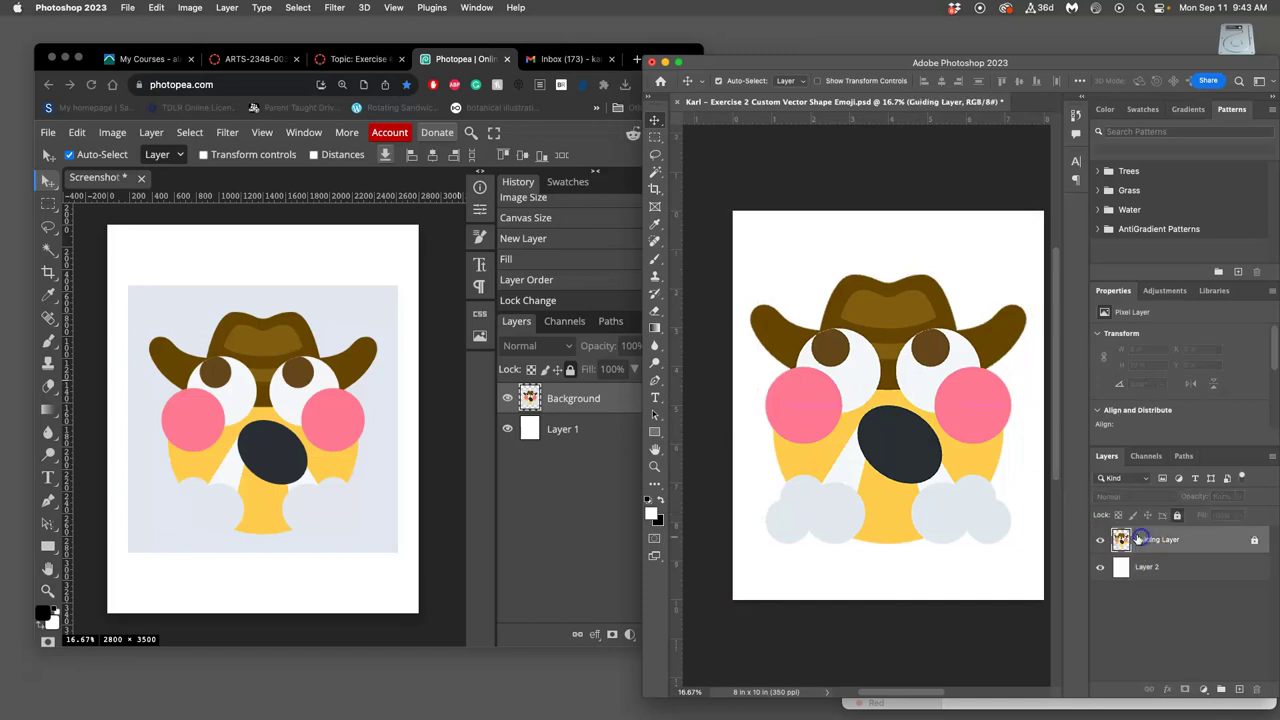
left_click(1177, 567)
left_click(1177, 515)
left_click(514, 400)
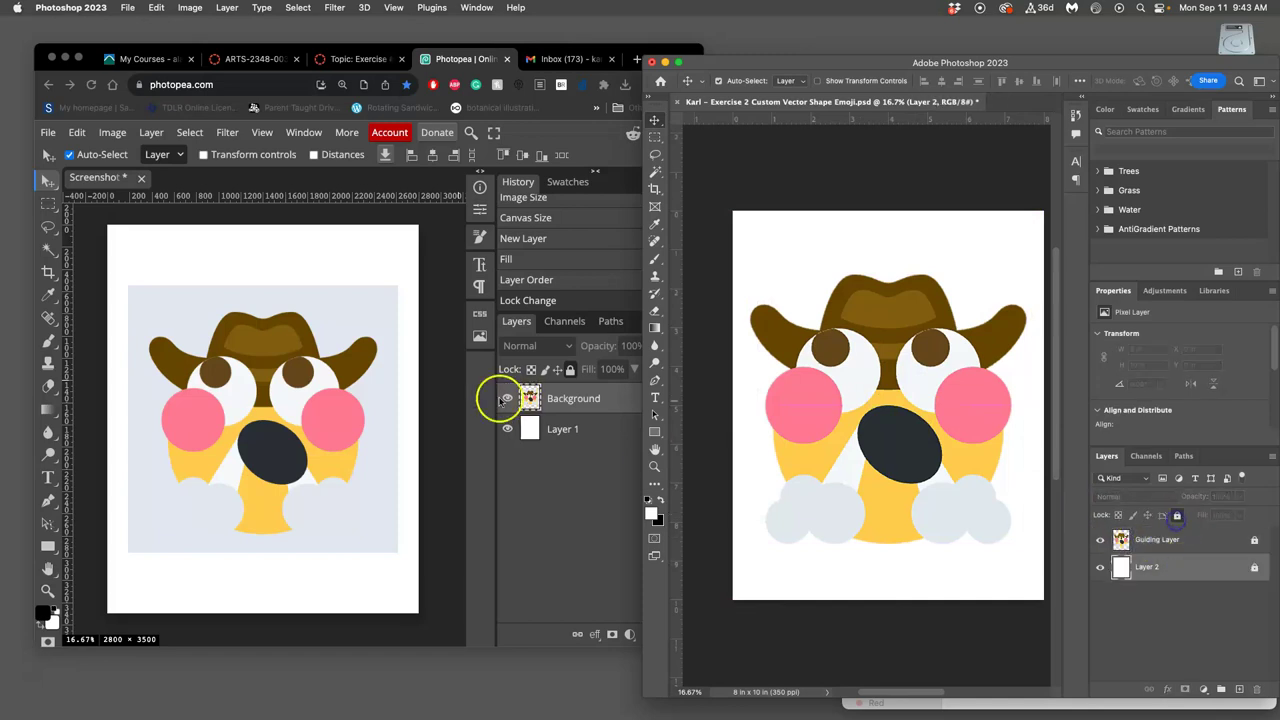
left_click(562, 429)
left_click(570, 369)
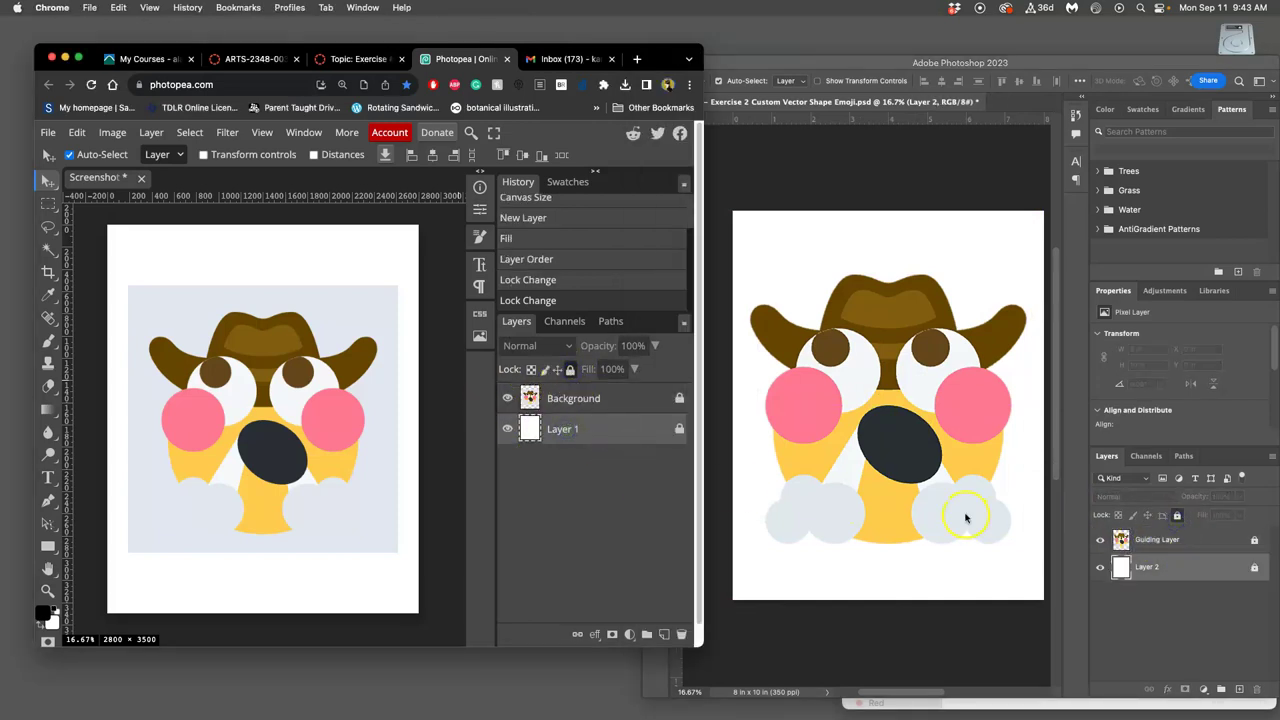
left_click(957, 514)
left_click(1163, 541)
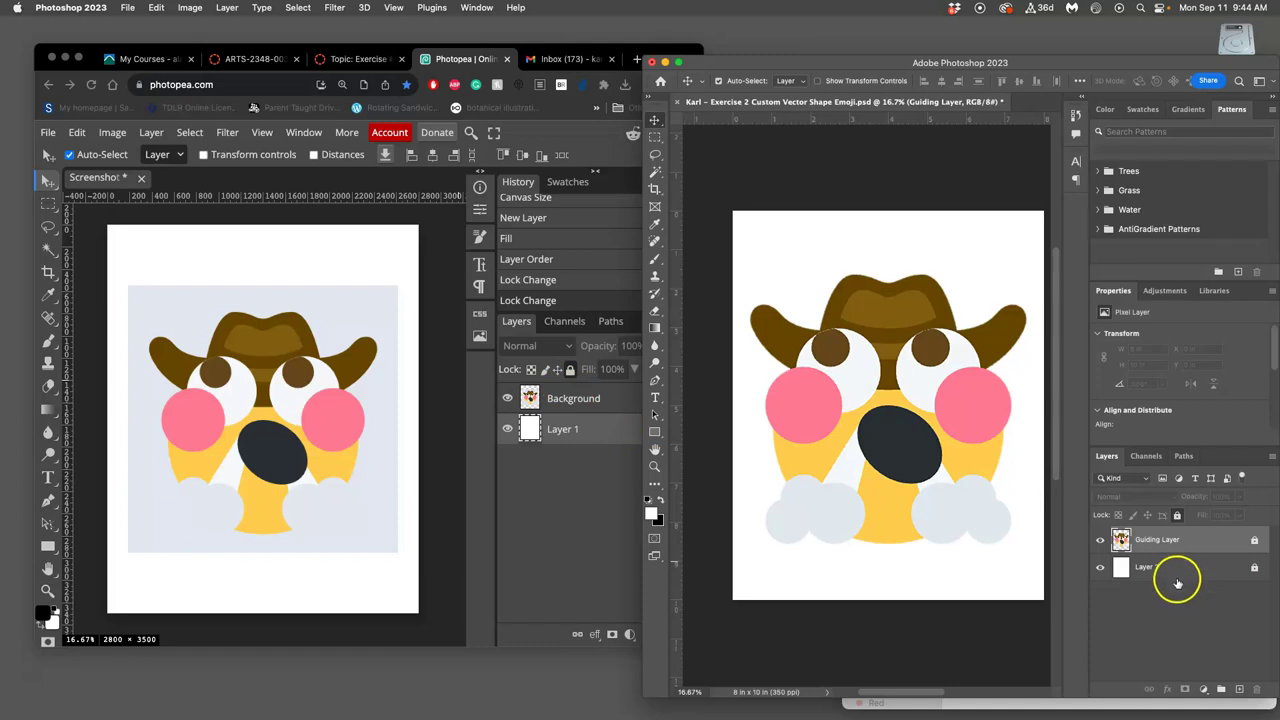
Rename Photopea's Background layer to 'Guiding Layer'
left_click(552, 403)
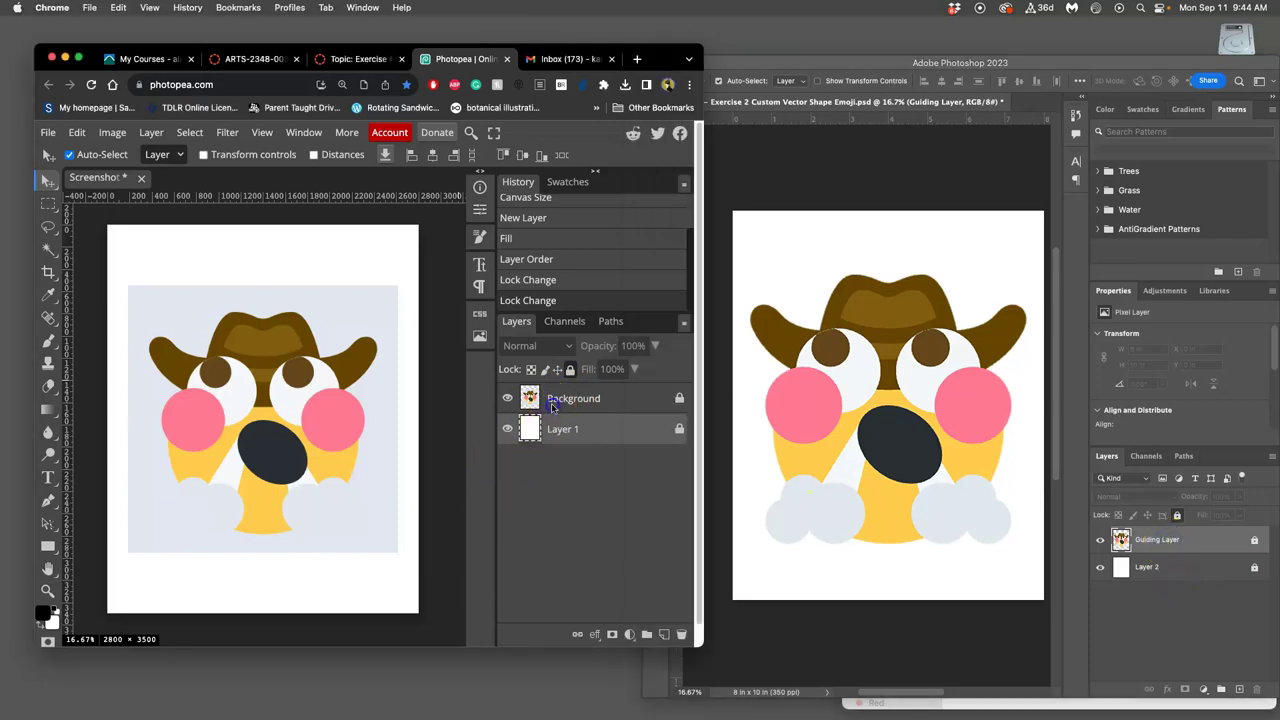
double_click(558, 402)
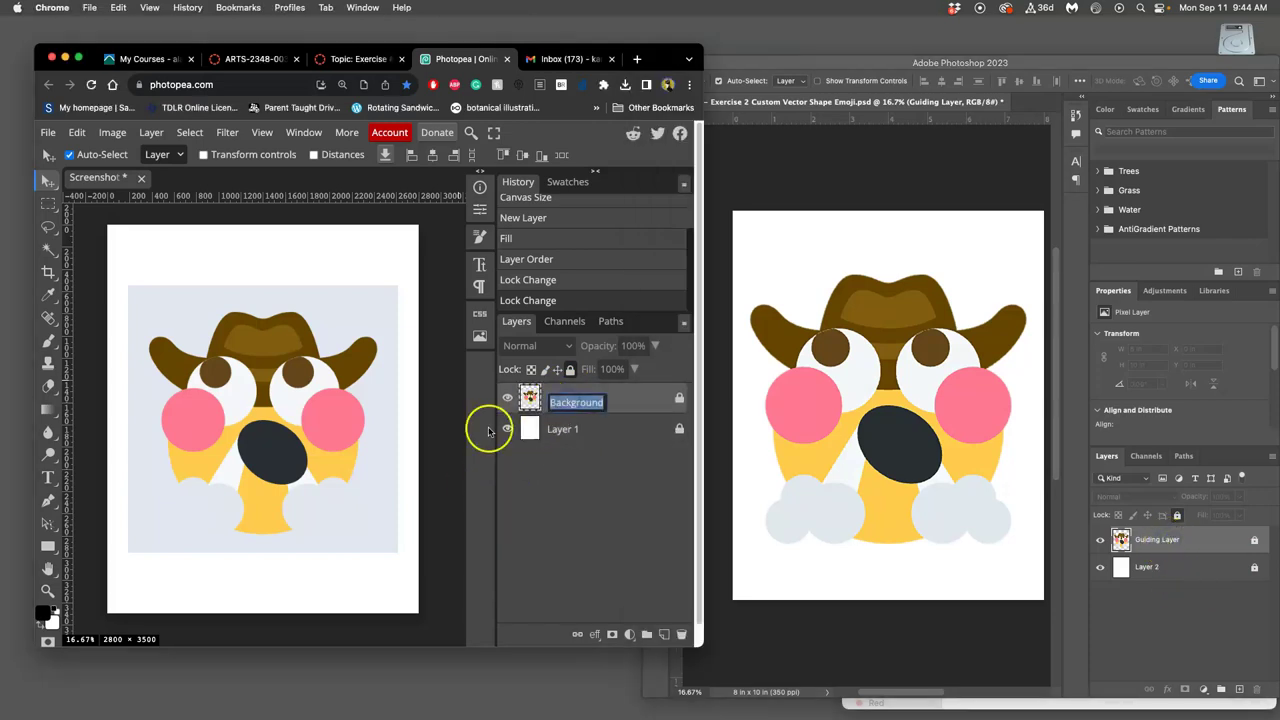
type("Guiding L")
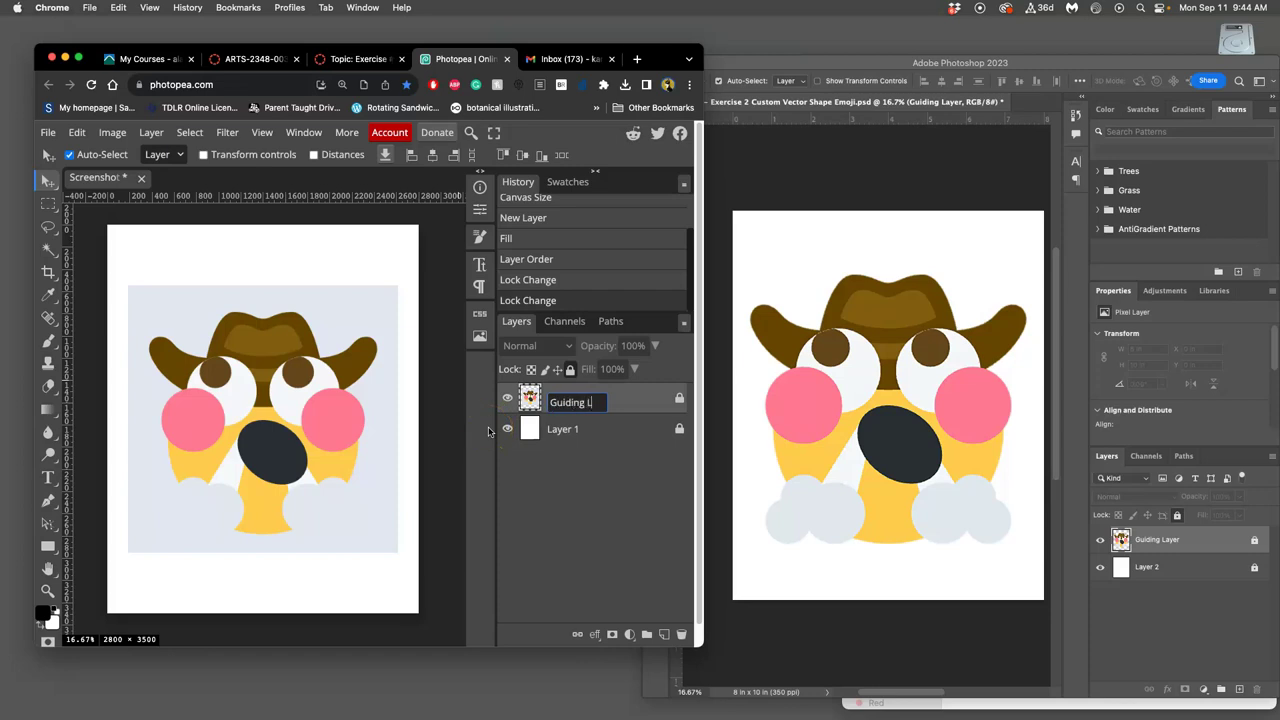
left_click(555, 474)
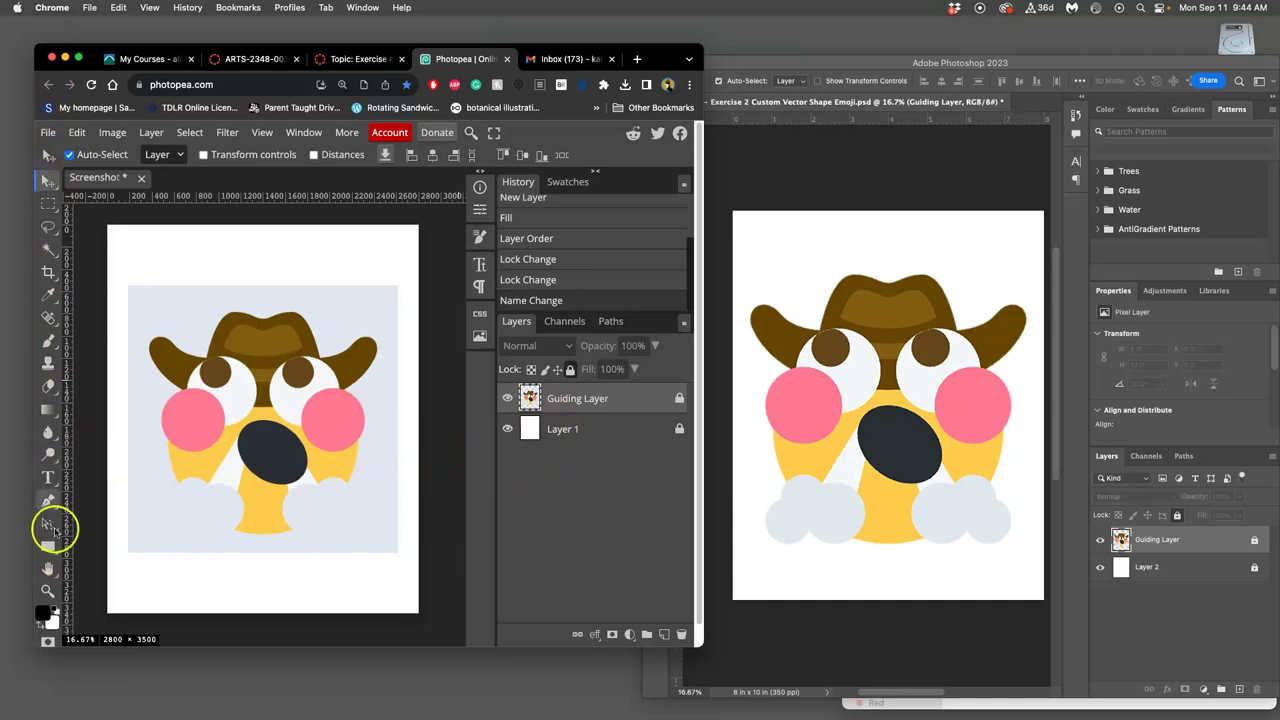
left_click(47, 591)
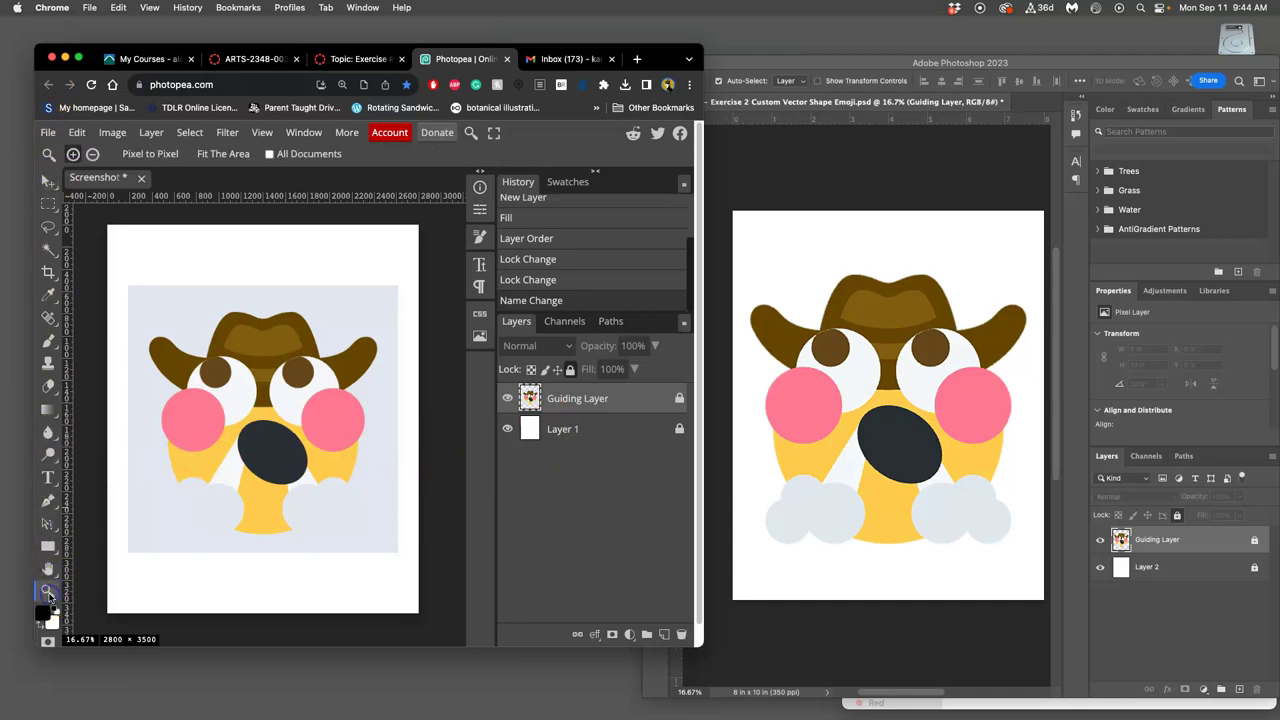
left_click(294, 428)
left_click(294, 428)
left_click(294, 427)
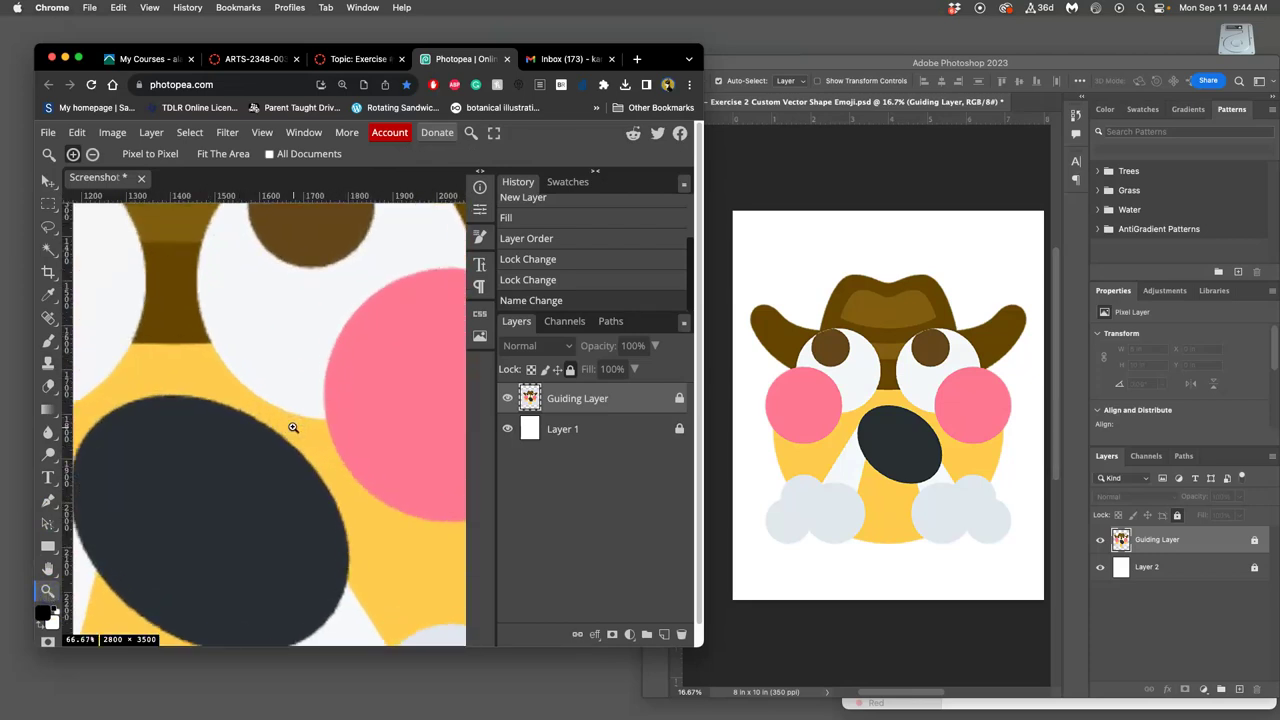
left_click(293, 428, "alt")
left_click(293, 428, "alt")
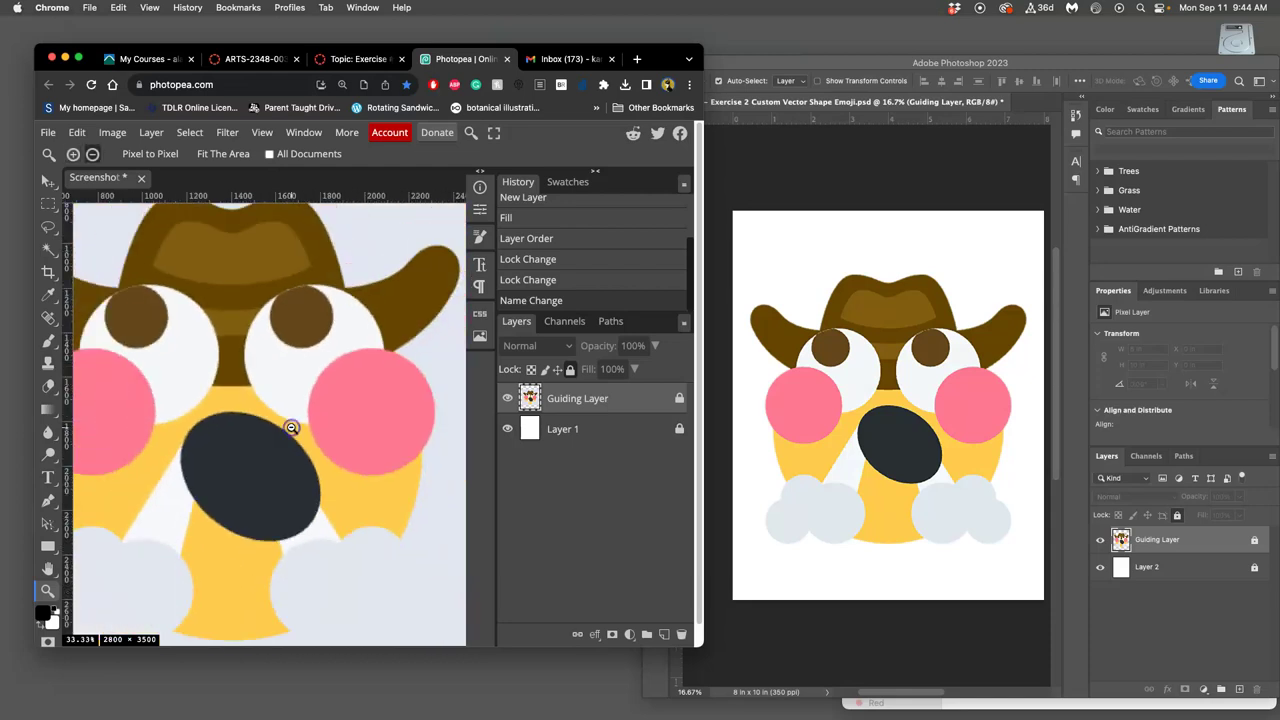
left_click(292, 428, "alt")
left_click(291, 428, "alt")
Zoom in and out on the emoji face with the Zoom tool, then return to the Move tool
left_click(720, 440)
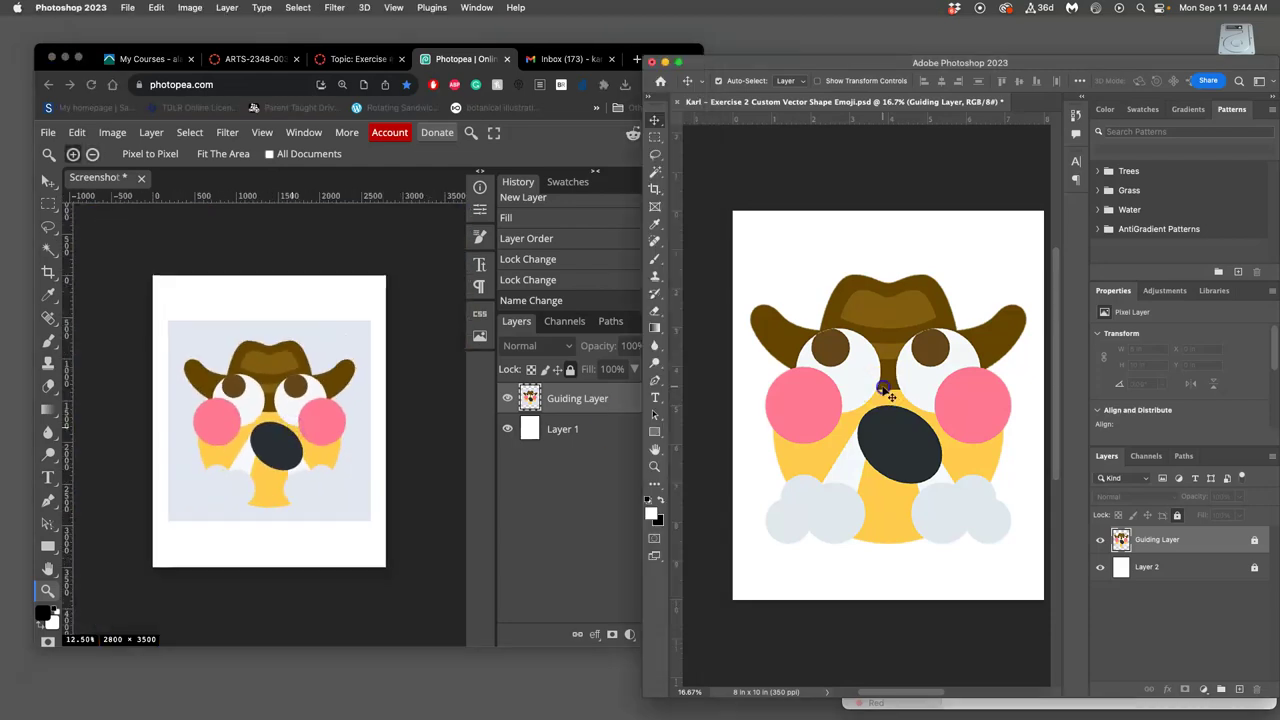
left_click(654, 466)
left_click_drag(910, 413, 912, 411)
left_click(655, 452)
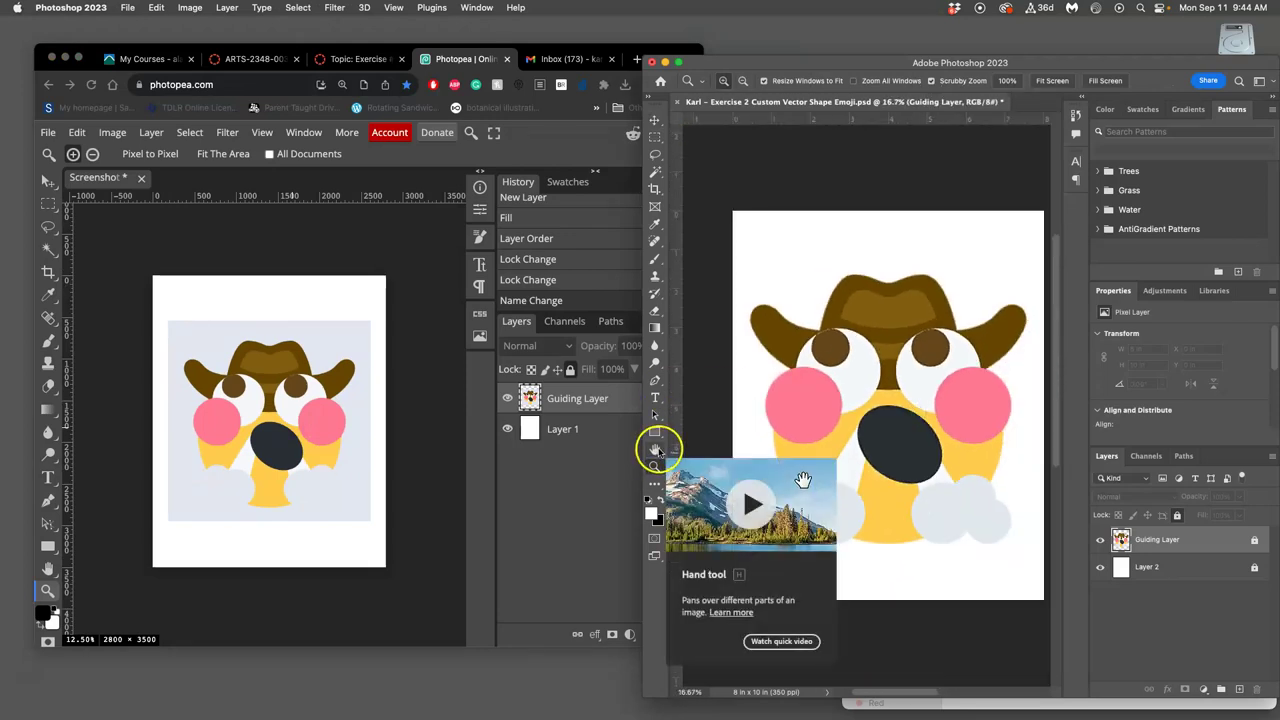
left_click(655, 121)
left_click_drag(912, 465, 914, 469)
Zoom in and out with Cmd+plus/minus to inspect the mouth ellipse's soft edge
key("super+minus")
key("super+minus")
key("super+minus")
key("super+minus")
key("super+minus")
key("super+minus")
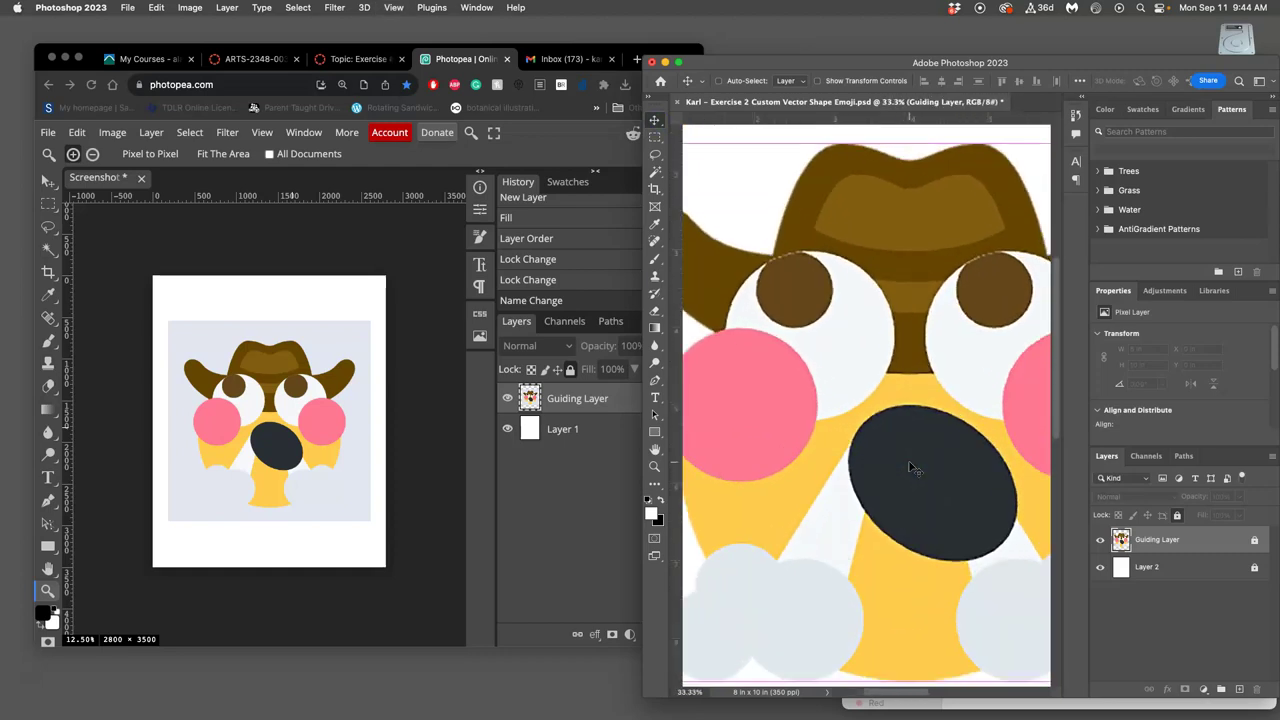
key("super+minus")
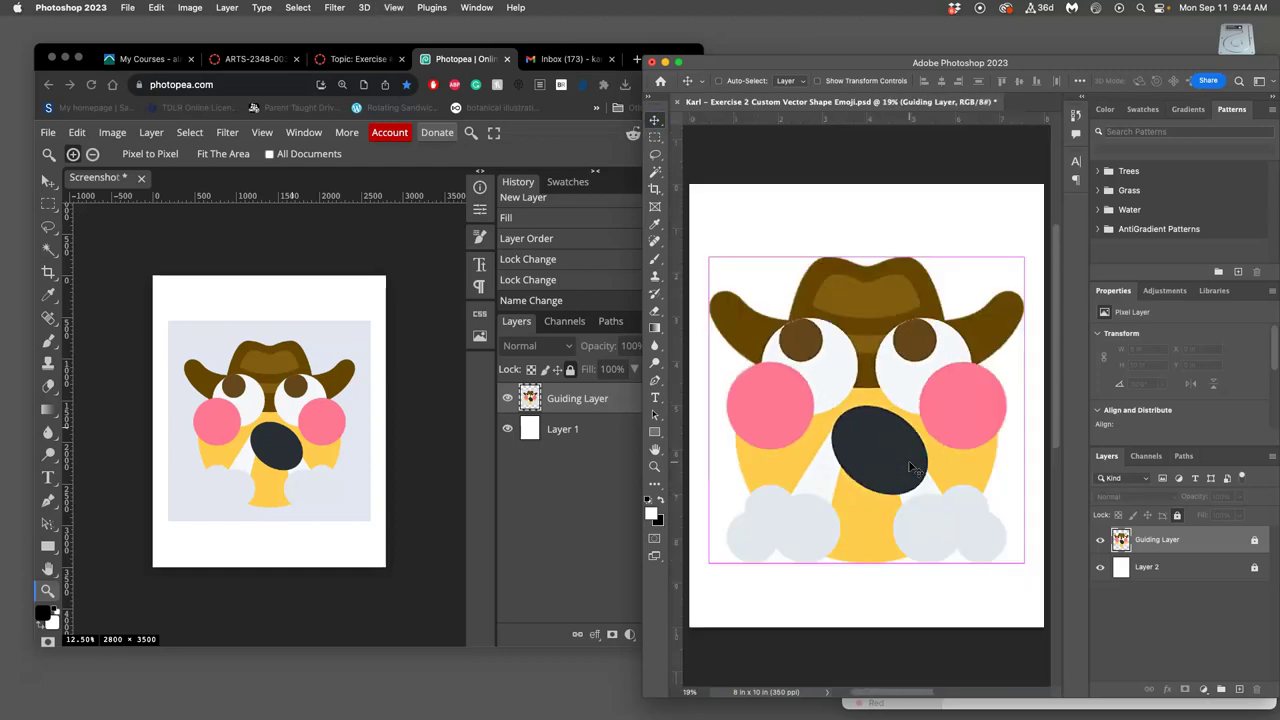
key("super+equal")
key("super+equal")
key("super+equal")
key("super+equal")
key("super+equal")
key("super+equal")
key("super+equal")
key("super+equal")
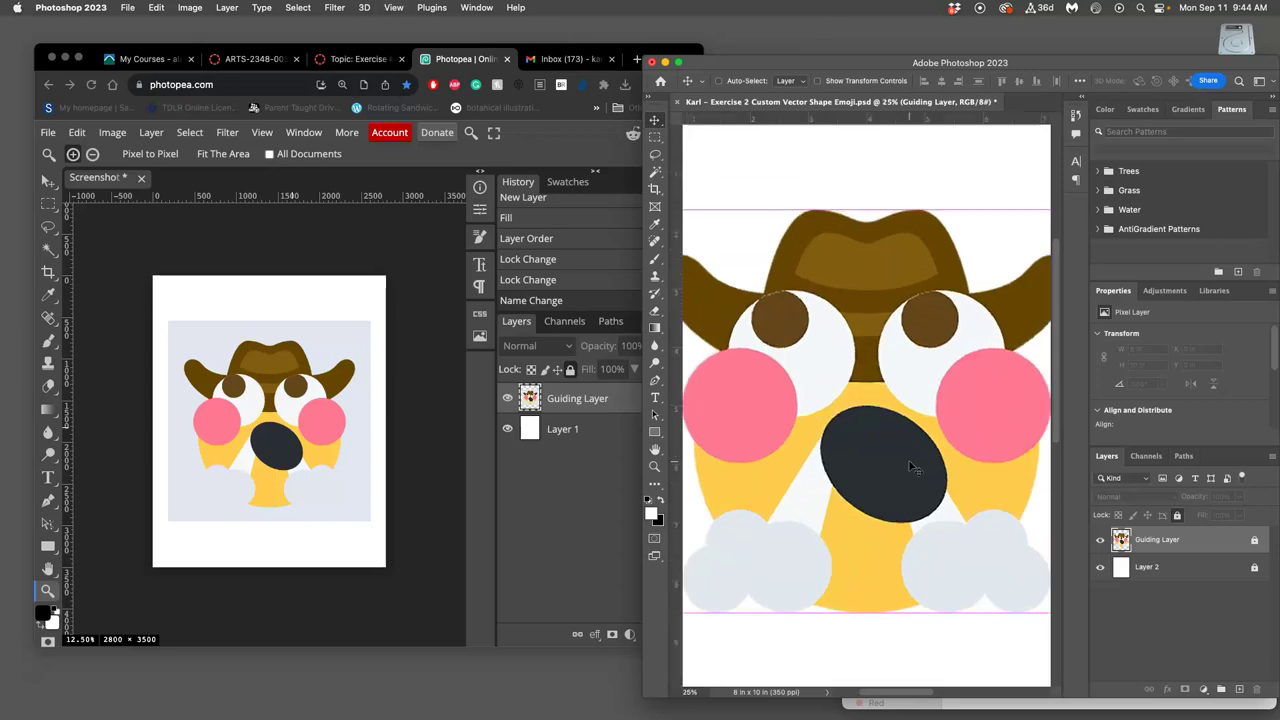
key("super+equal")
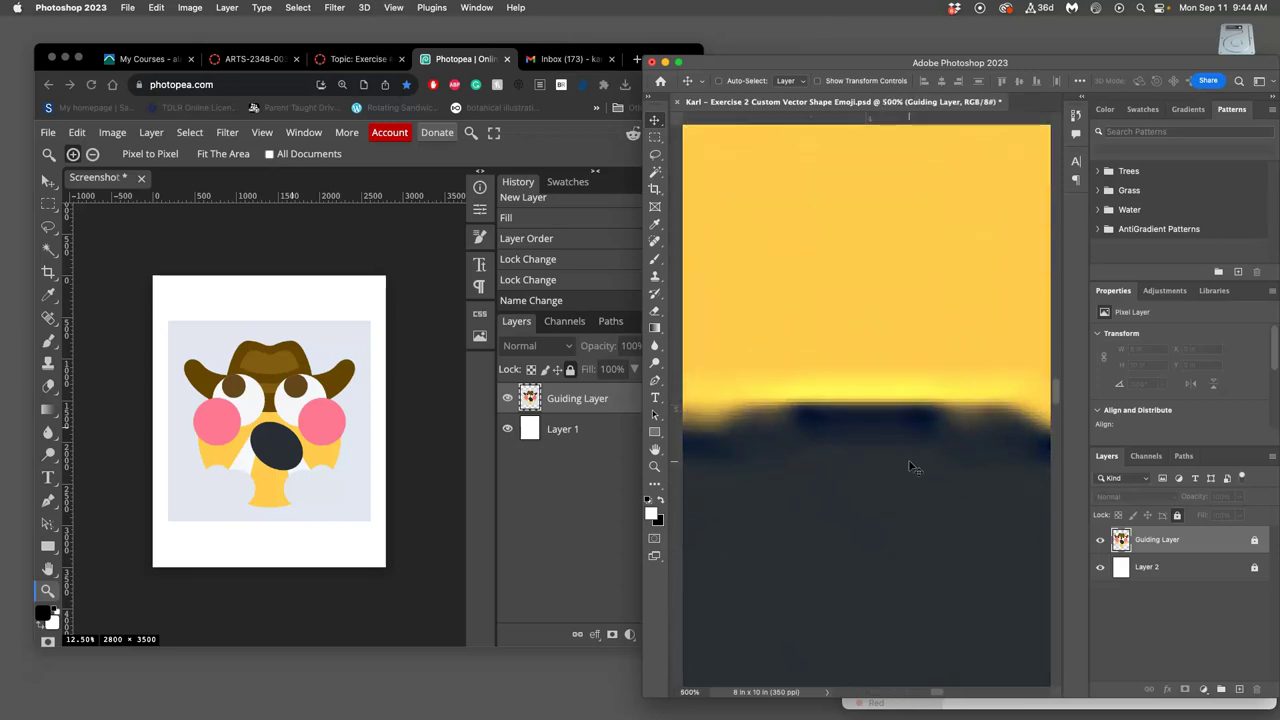
key("super+minus")
key("super+minus")
key("super+minus")
key("super+minus")
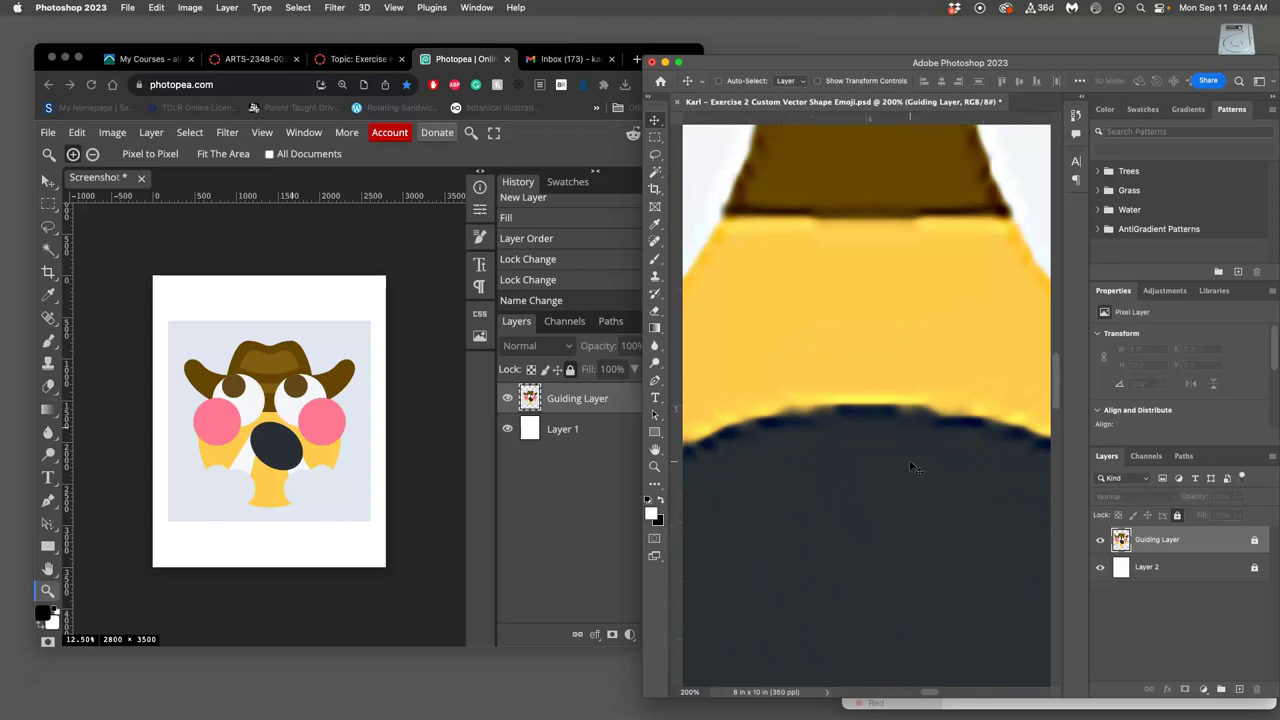
key("super+minus")
key("super+minus")
key("super+minus")
key("super+minus")
key("super+minus")
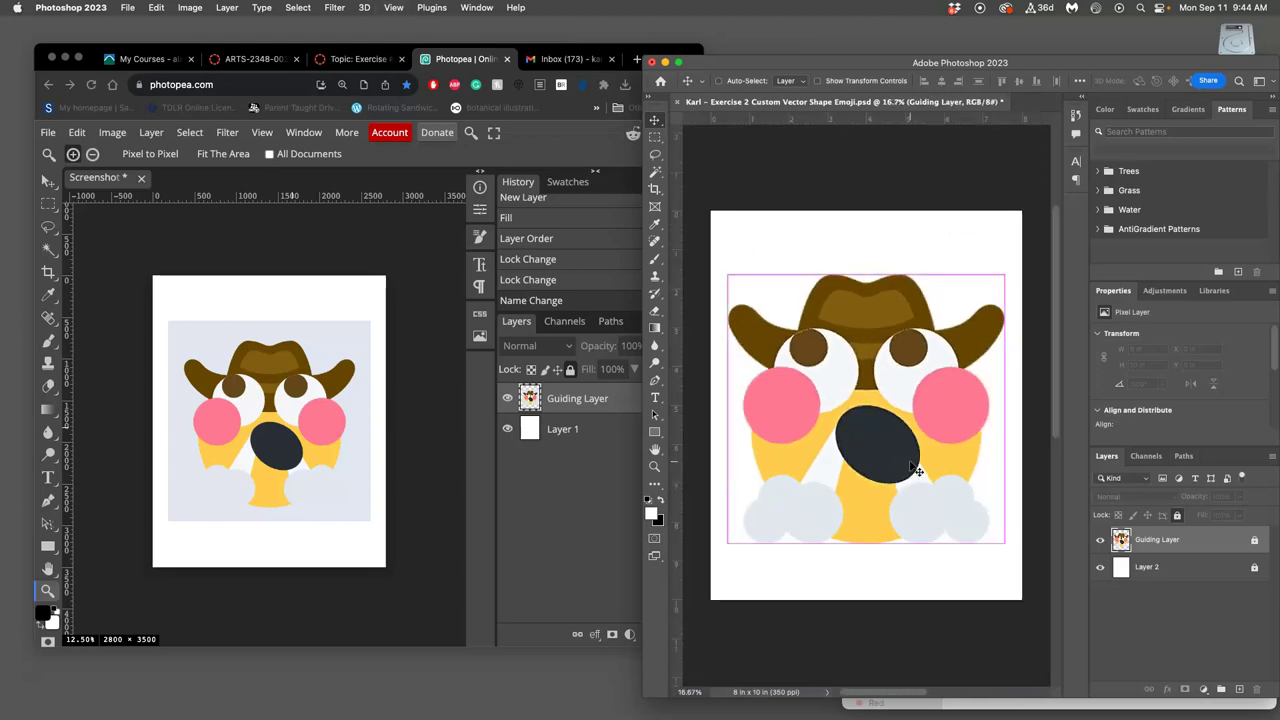
key("super+equal")
key("super+equal")
key("super+equal")
key("super+equal")
key("super+equal")
key("super+equal")
key("super+equal")
key("super+equal")
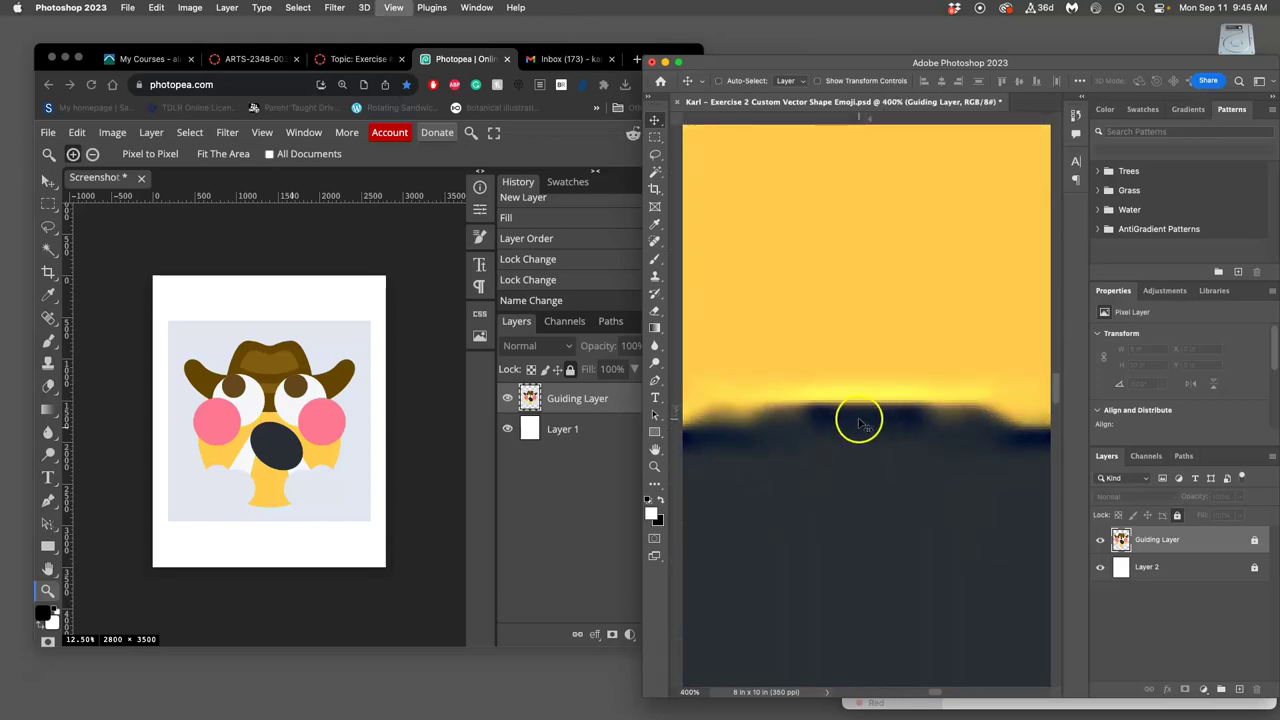
key("super+minus")
key("super+minus")
key("super+minus")
key("super+minus")
key("super+minus")
key("super+minus")
key("super+minus")
key("super+minus")
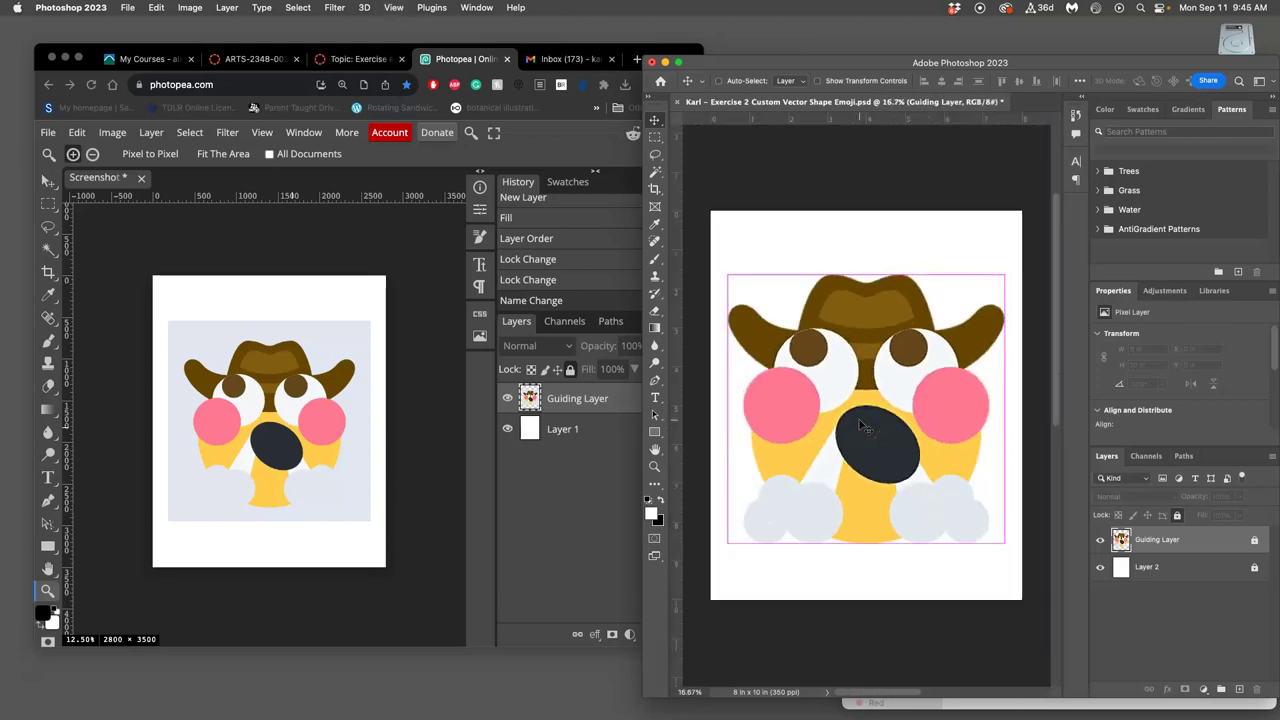
left_click(320, 443)
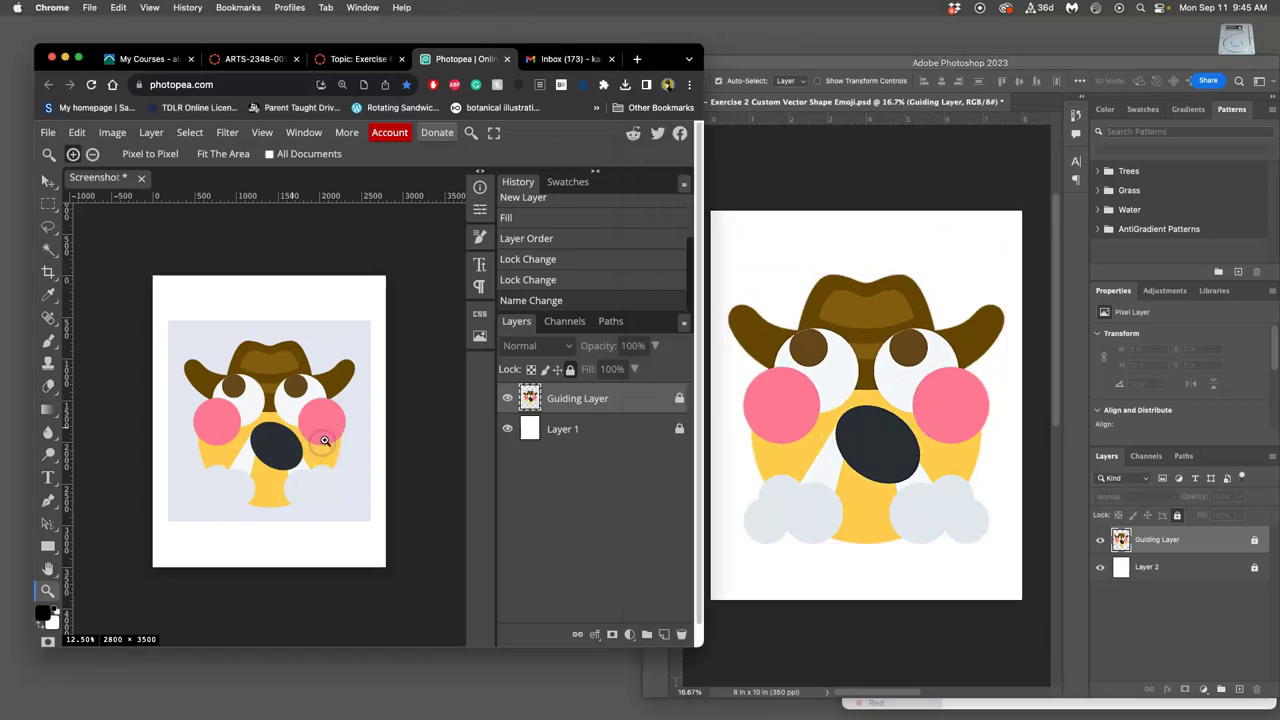
scroll(324, 440, "up", 6)
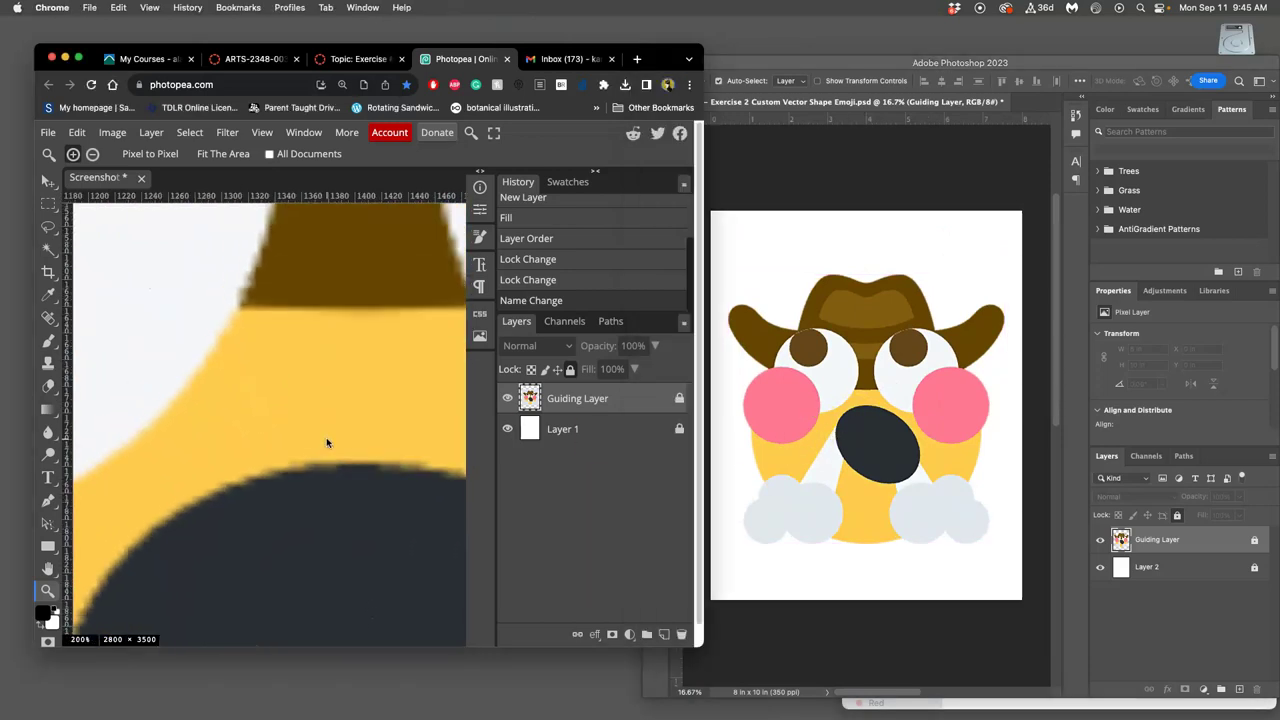
scroll(326, 437, "down", 5)
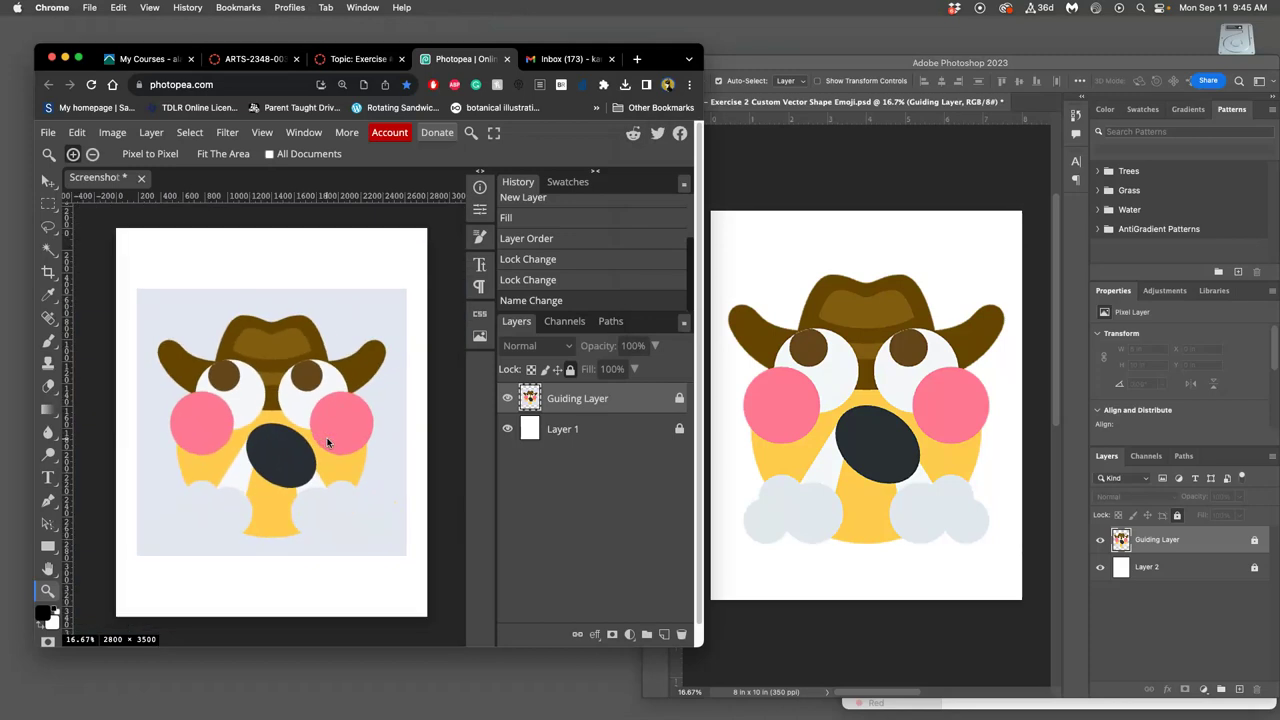
scroll(327, 441, "down", 3)
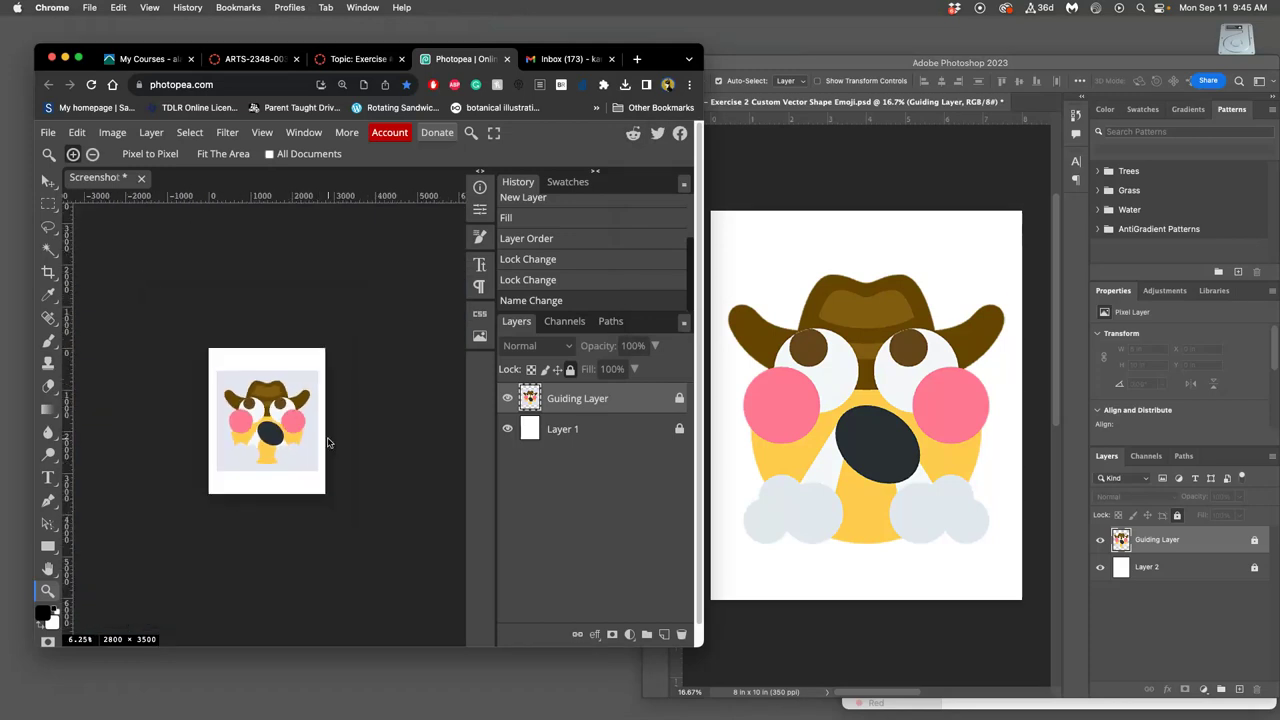
scroll(327, 441, "up", 8)
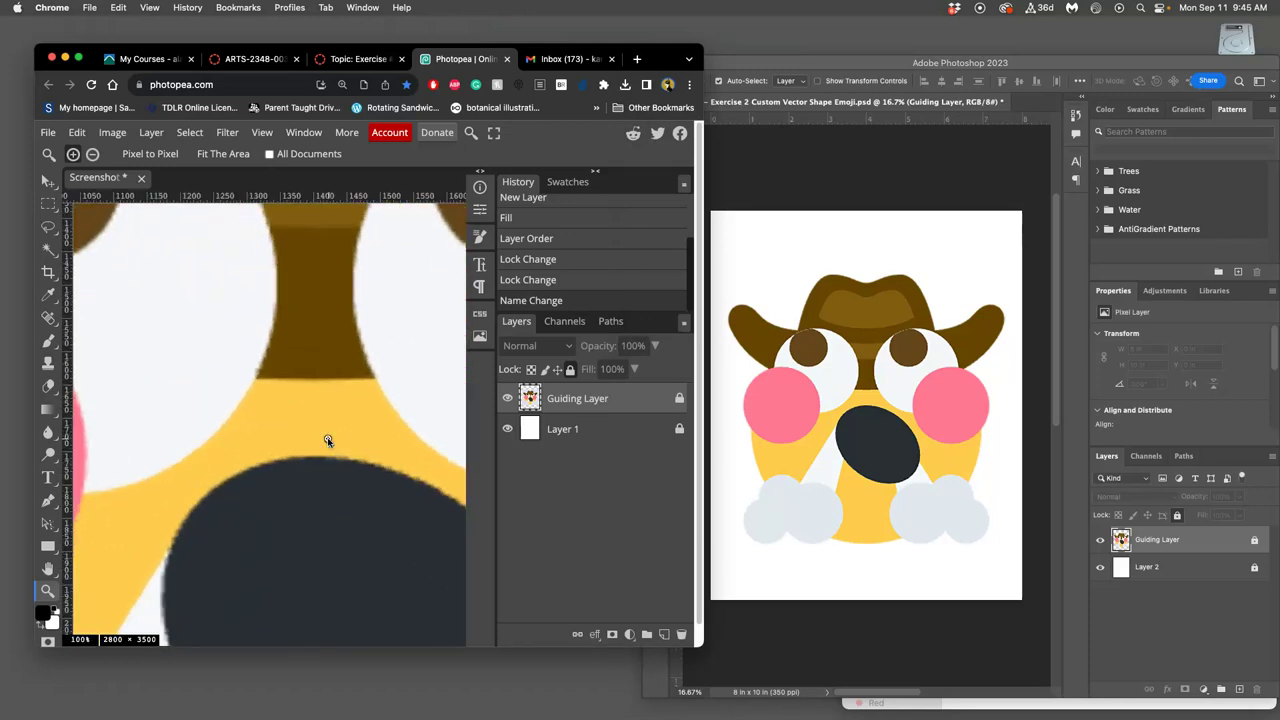
Select the Rectangle tool in both Photoshop and Photopea, and show Photoshop's shape tool flyout
key("super+0")
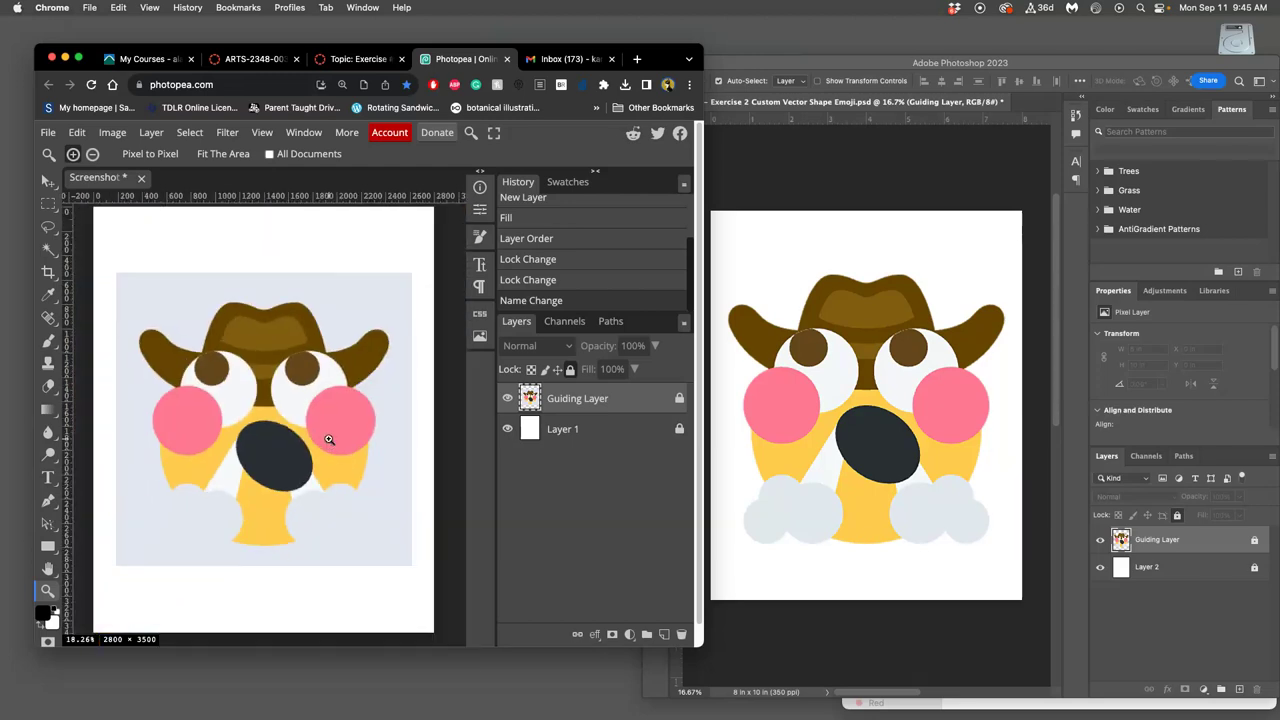
left_click(813, 418)
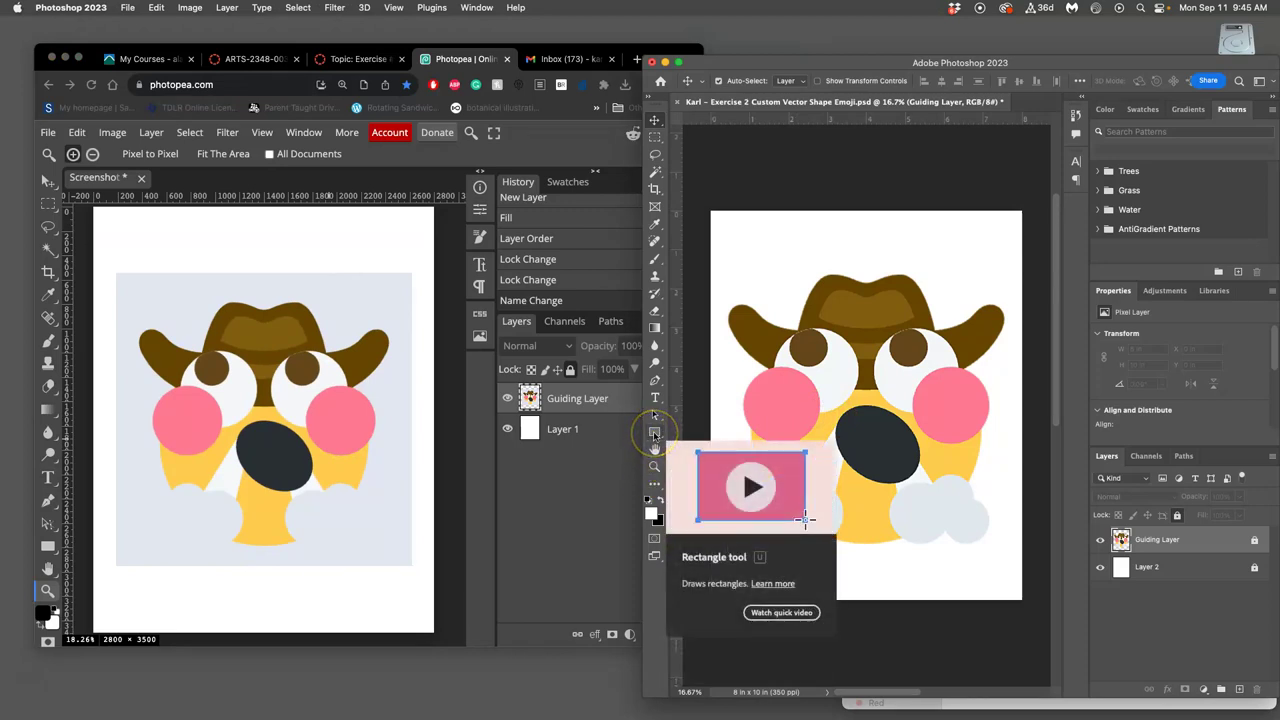
left_click(655, 435)
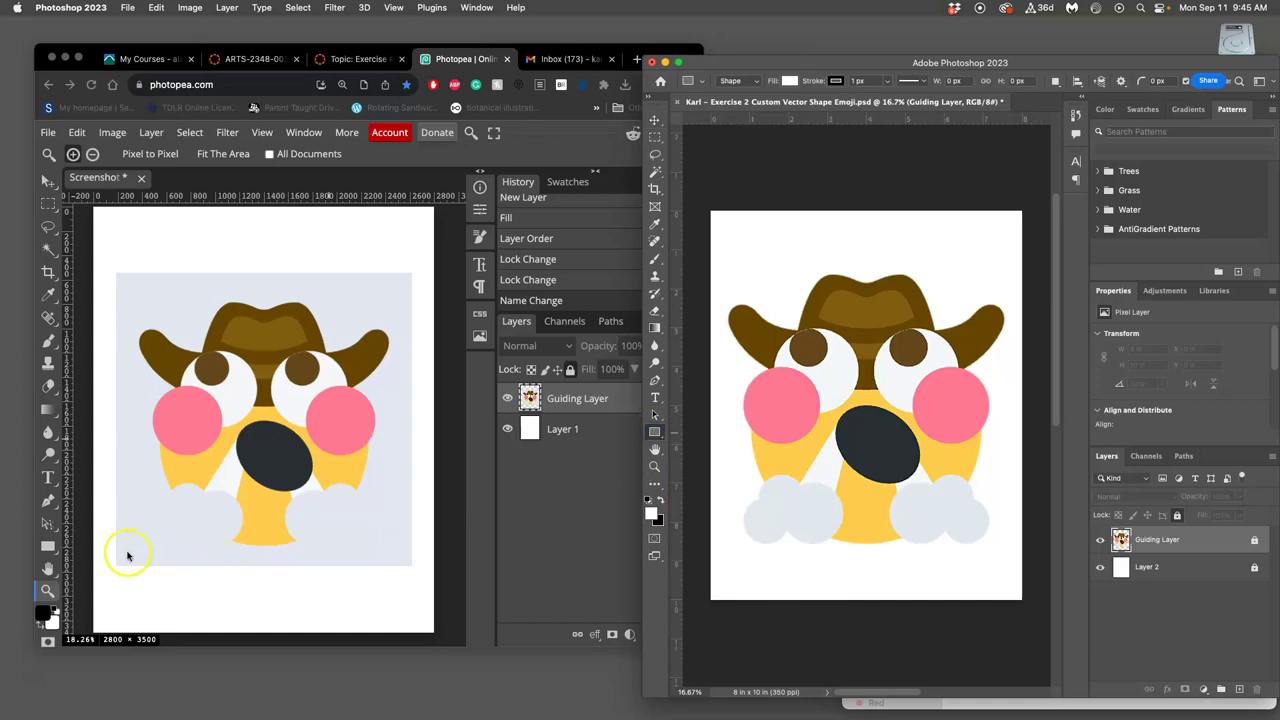
left_click(47, 546)
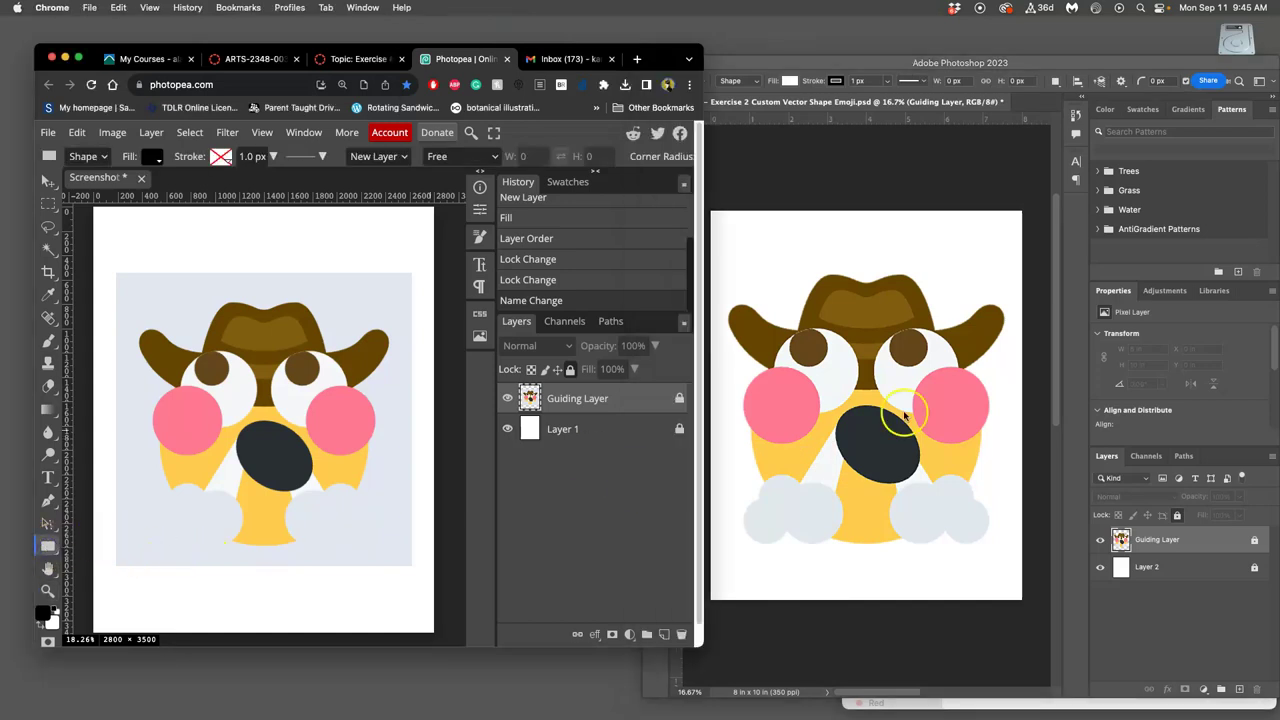
left_click(837, 401)
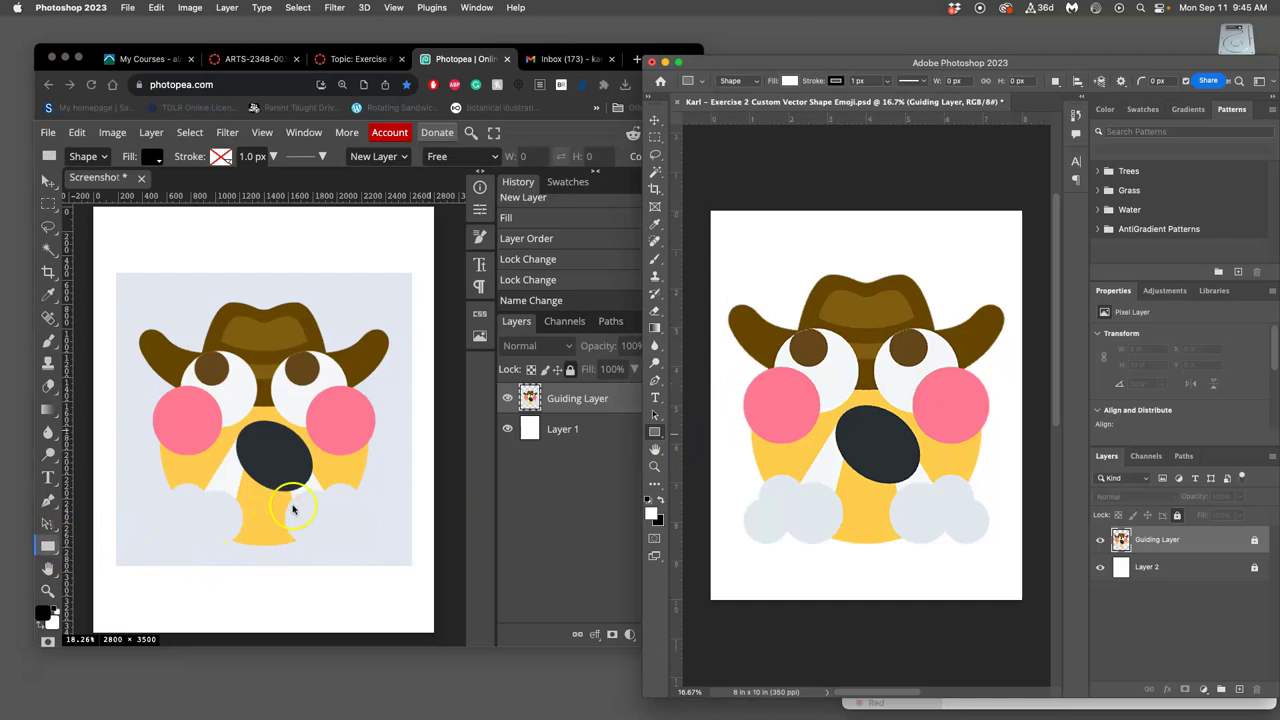
right_click(656, 432)
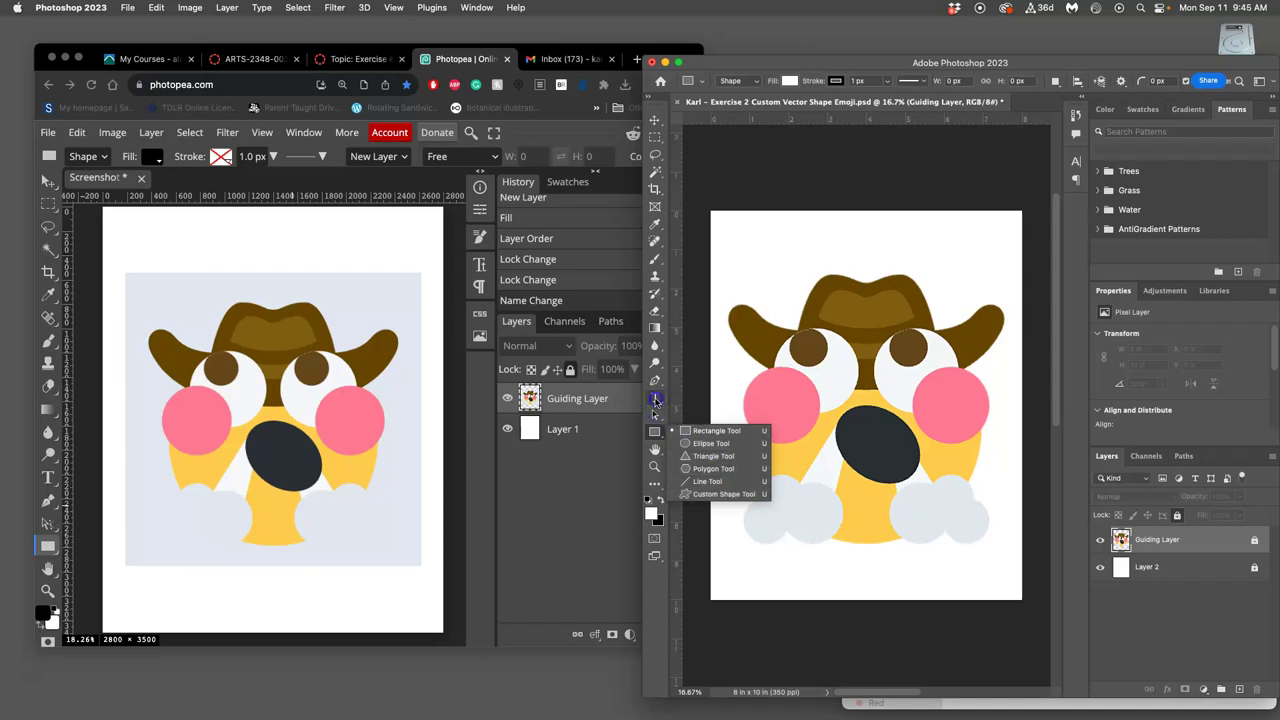
left_click_drag(656, 402, 747, 426)
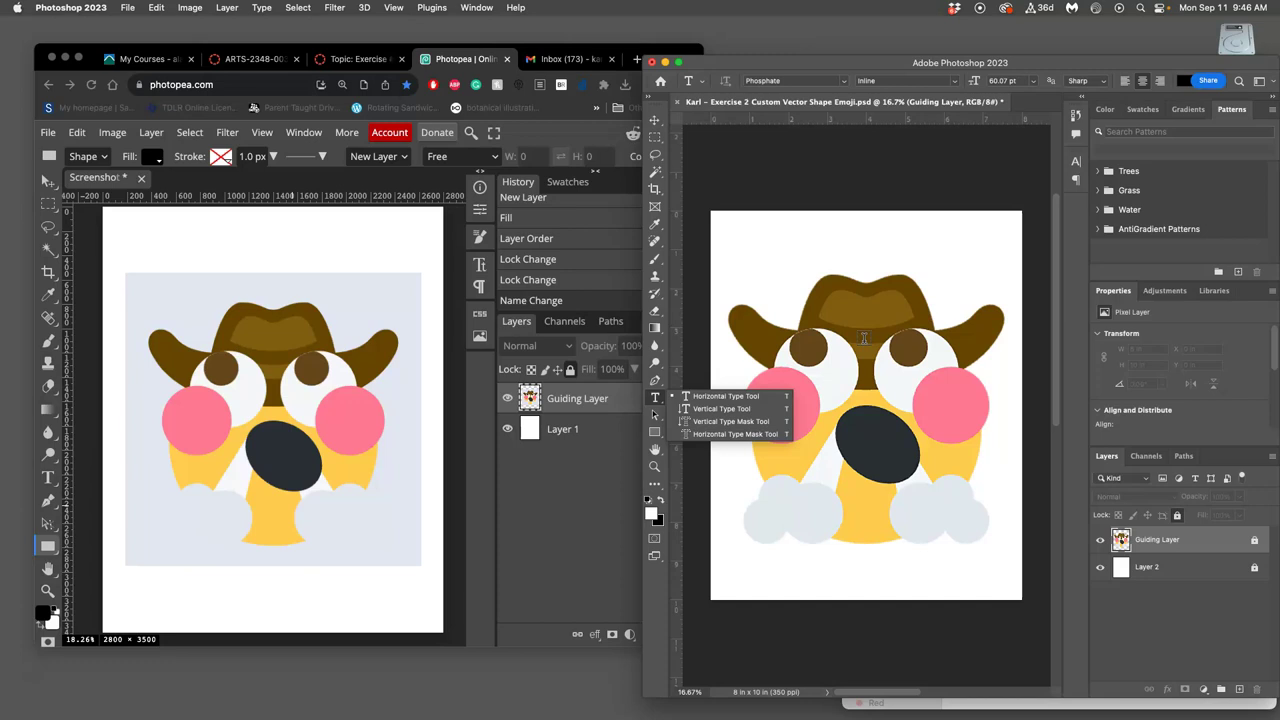
left_click(654, 432)
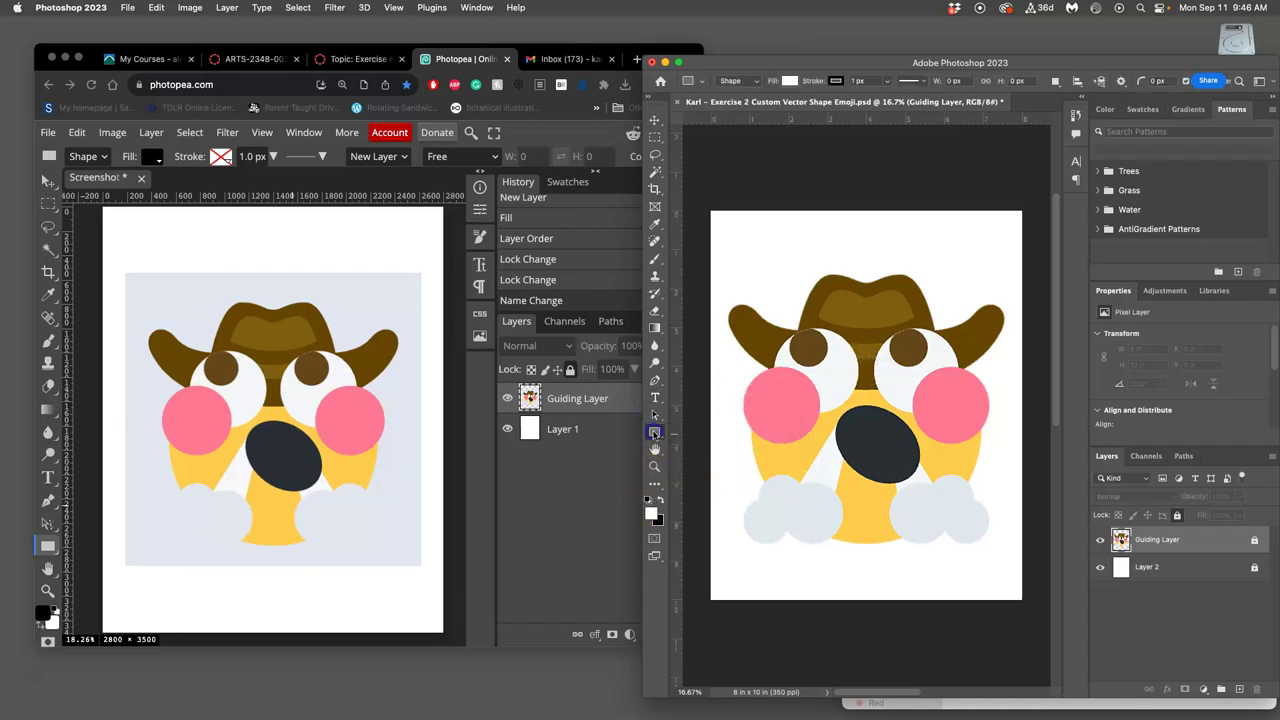
right_click(655, 432)
left_click(725, 432)
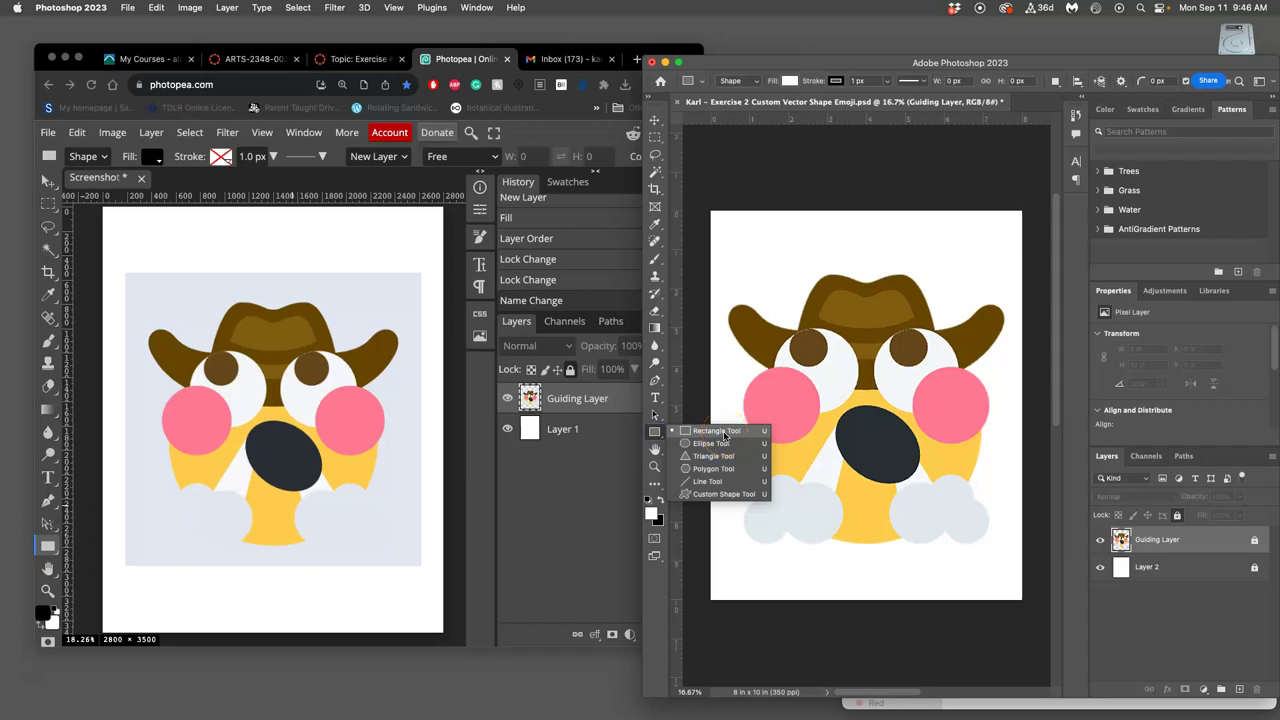
left_click(725, 418)
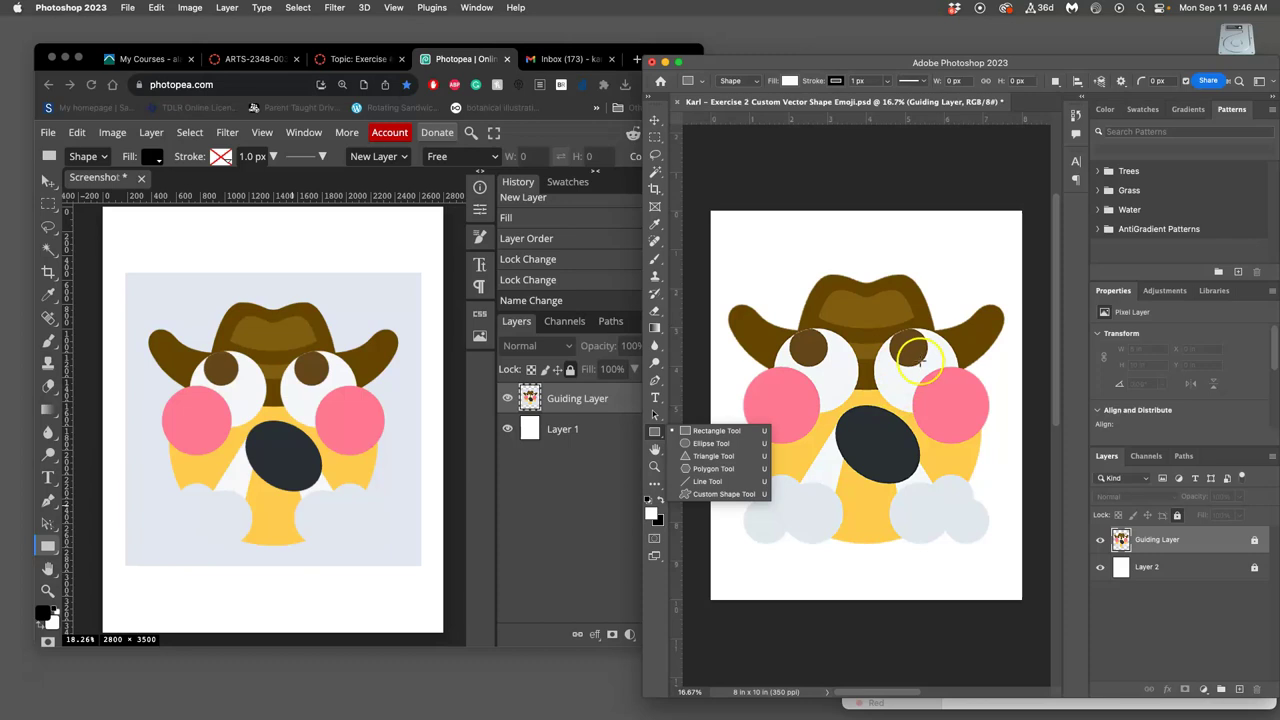
Draw a wide ellipse across the top of the canvas with the Ellipse Tool
left_click(700, 443)
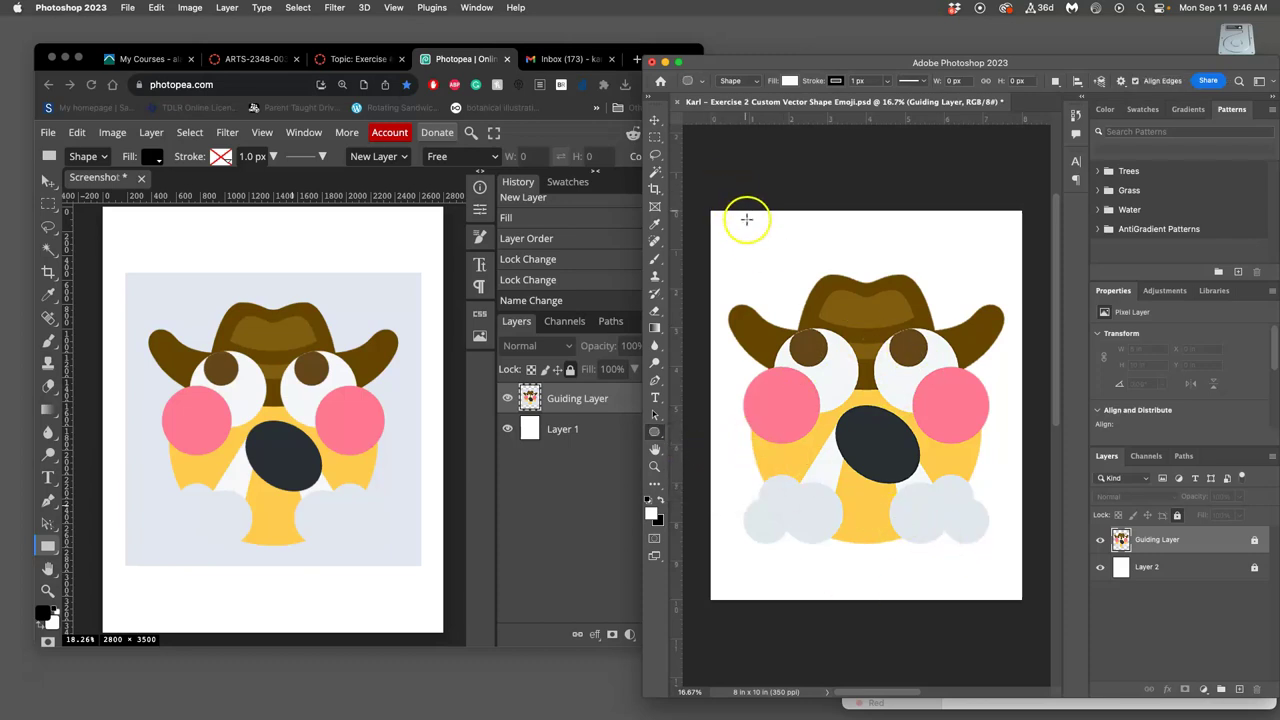
left_click_drag(748, 225, 955, 309)
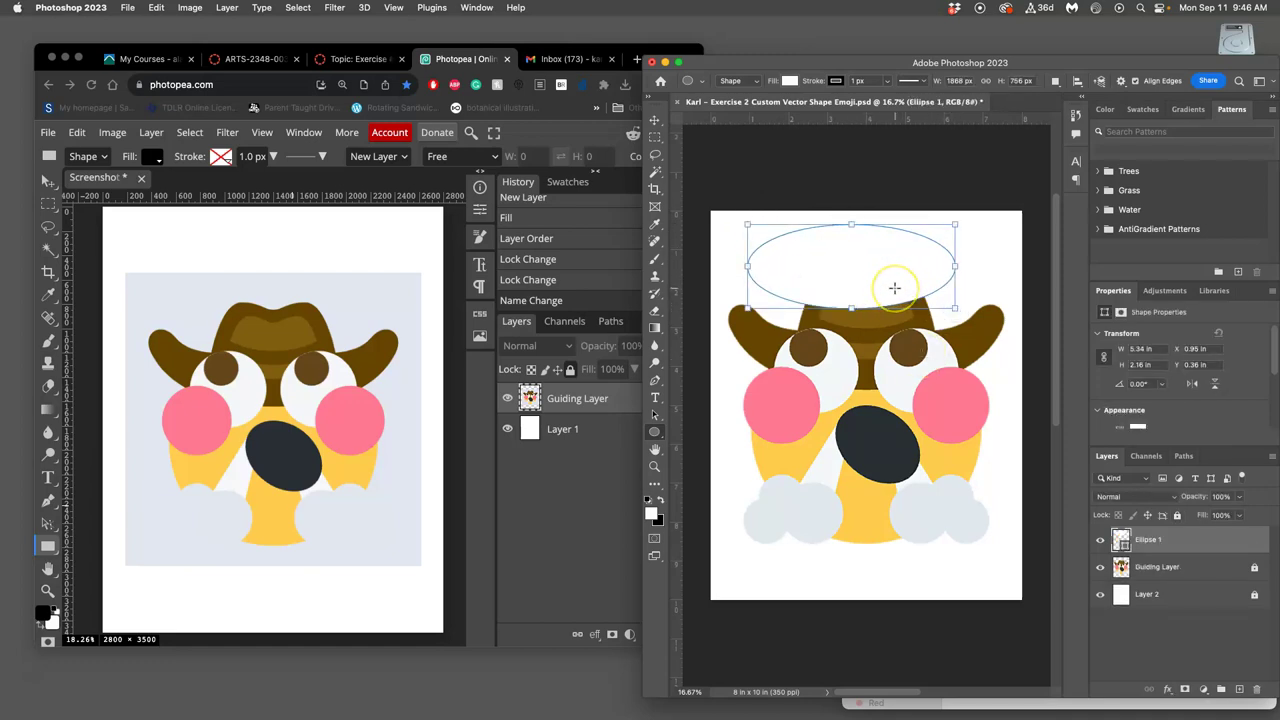
left_click(1163, 541)
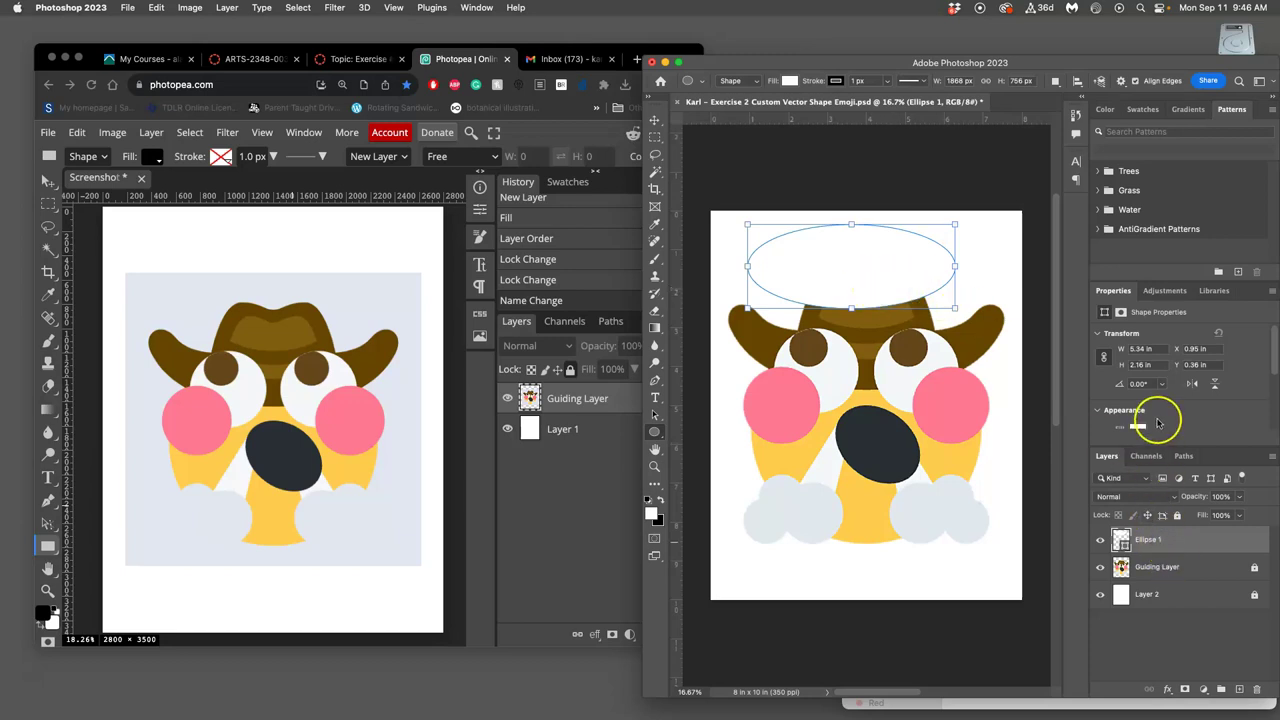
scroll(1158, 421, "down", 3)
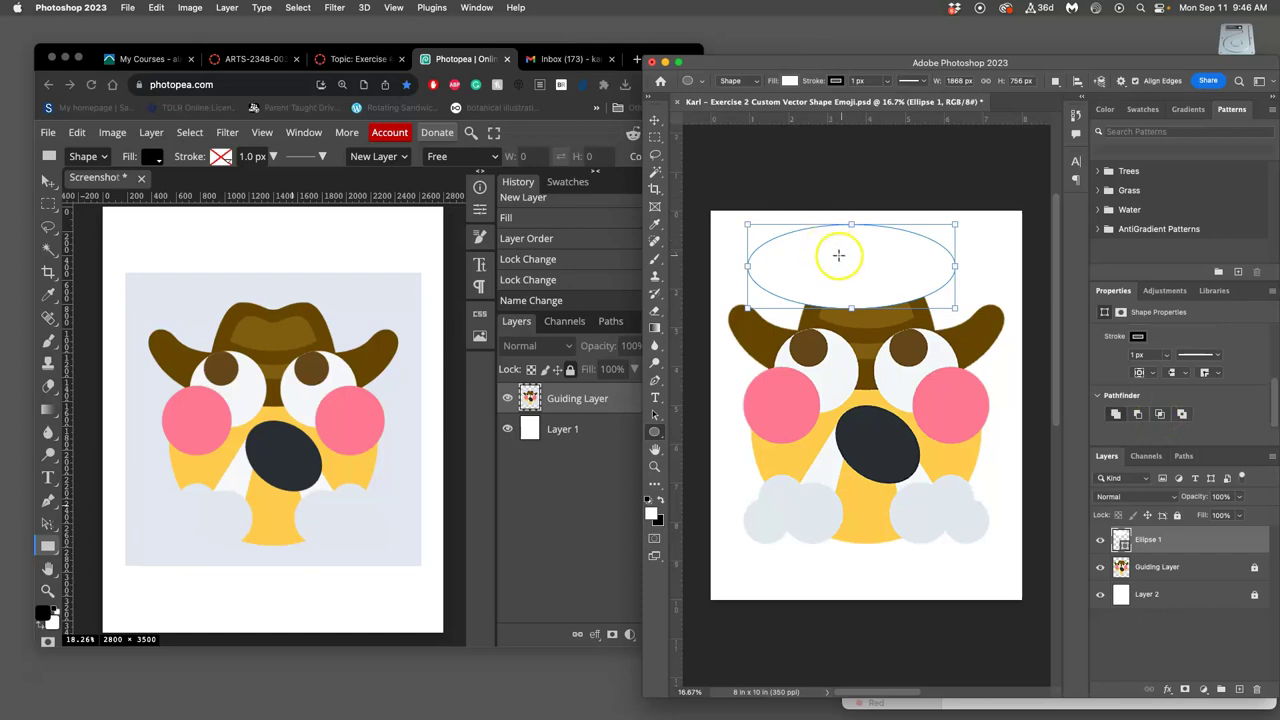
scroll(1108, 378, "up", 1)
scroll(1108, 378, "up", 2)
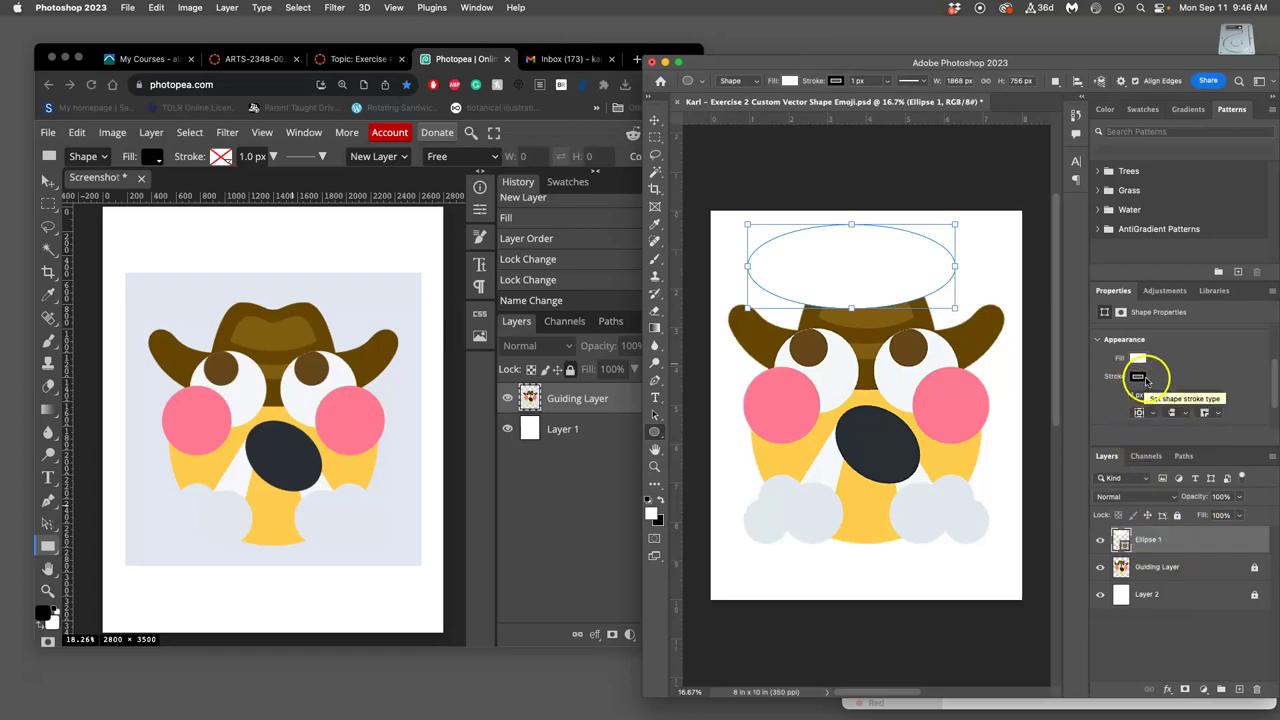
Set the ellipse's stroke to No Color and try fill swatches, ending on pale mint
left_click(1140, 378)
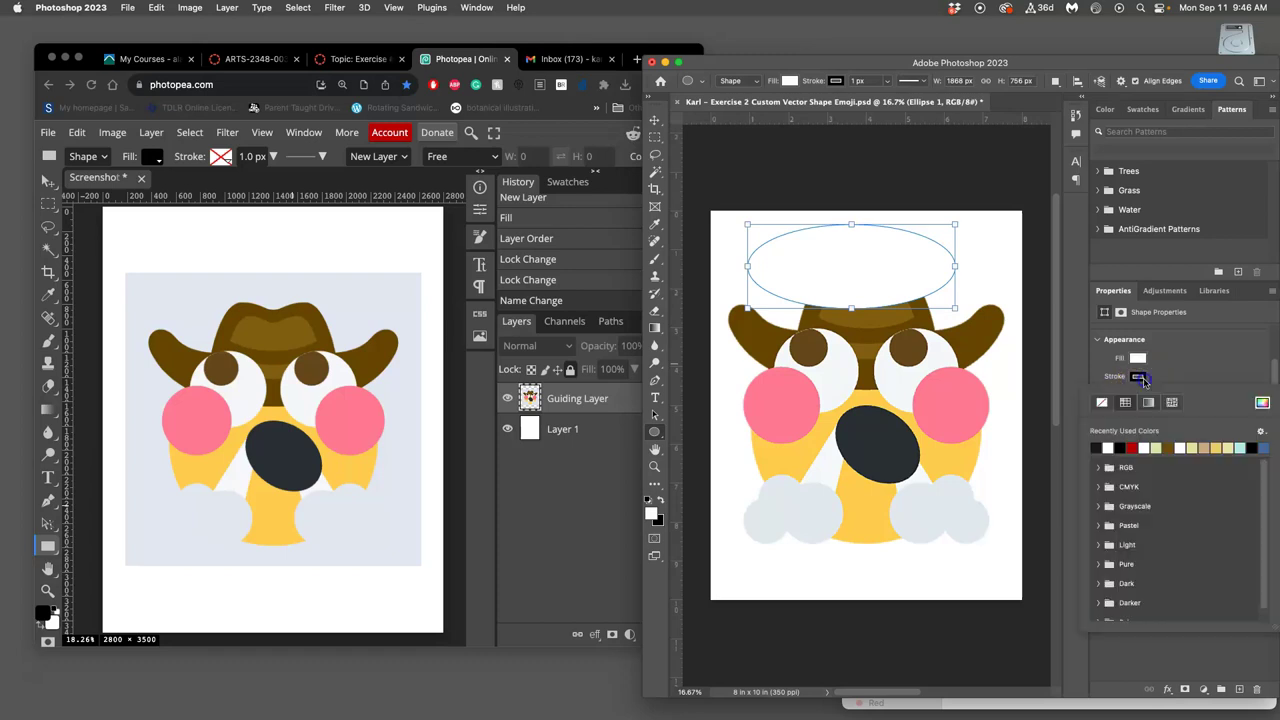
left_click(1103, 403)
left_click(1136, 386)
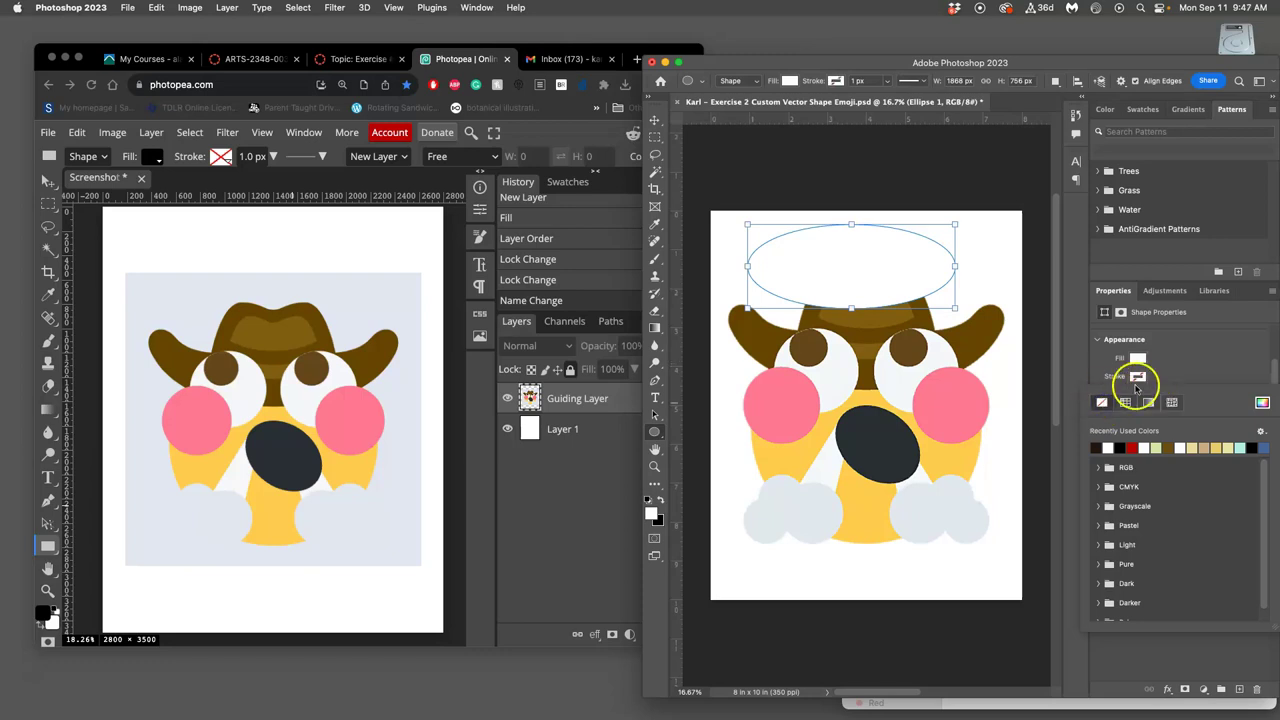
left_click(1139, 361)
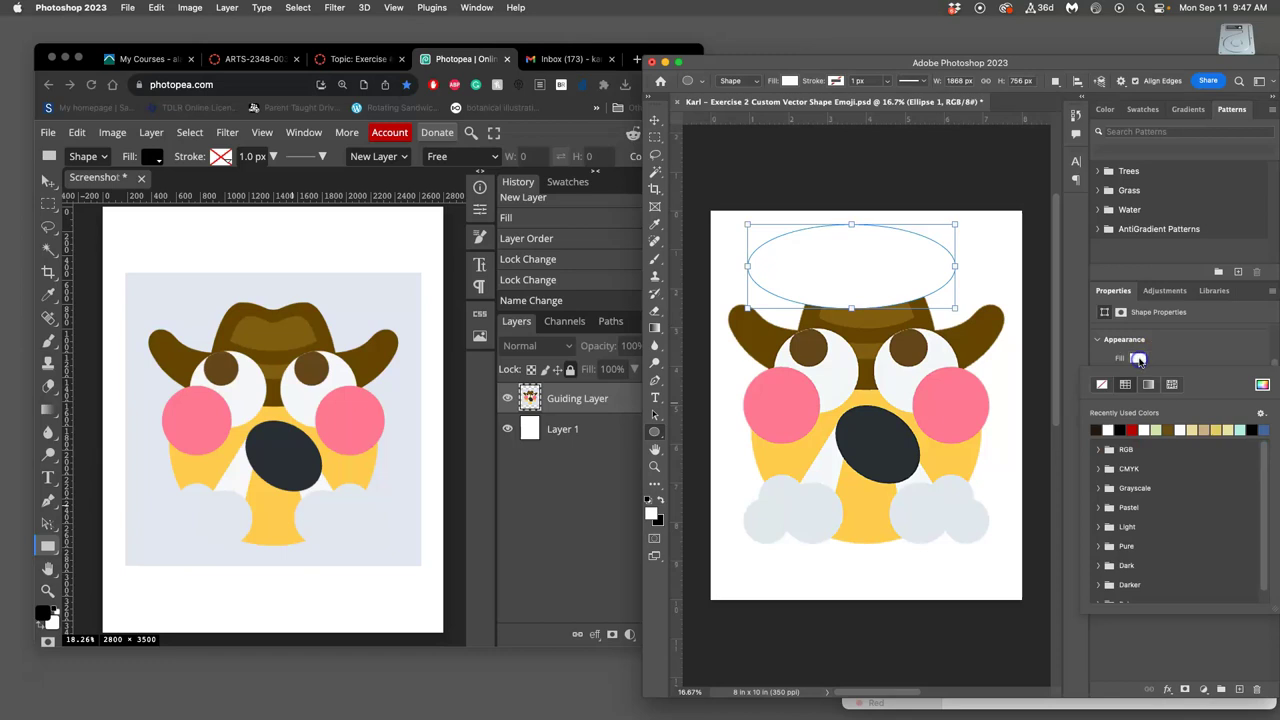
left_click(1139, 361)
left_click(1138, 362)
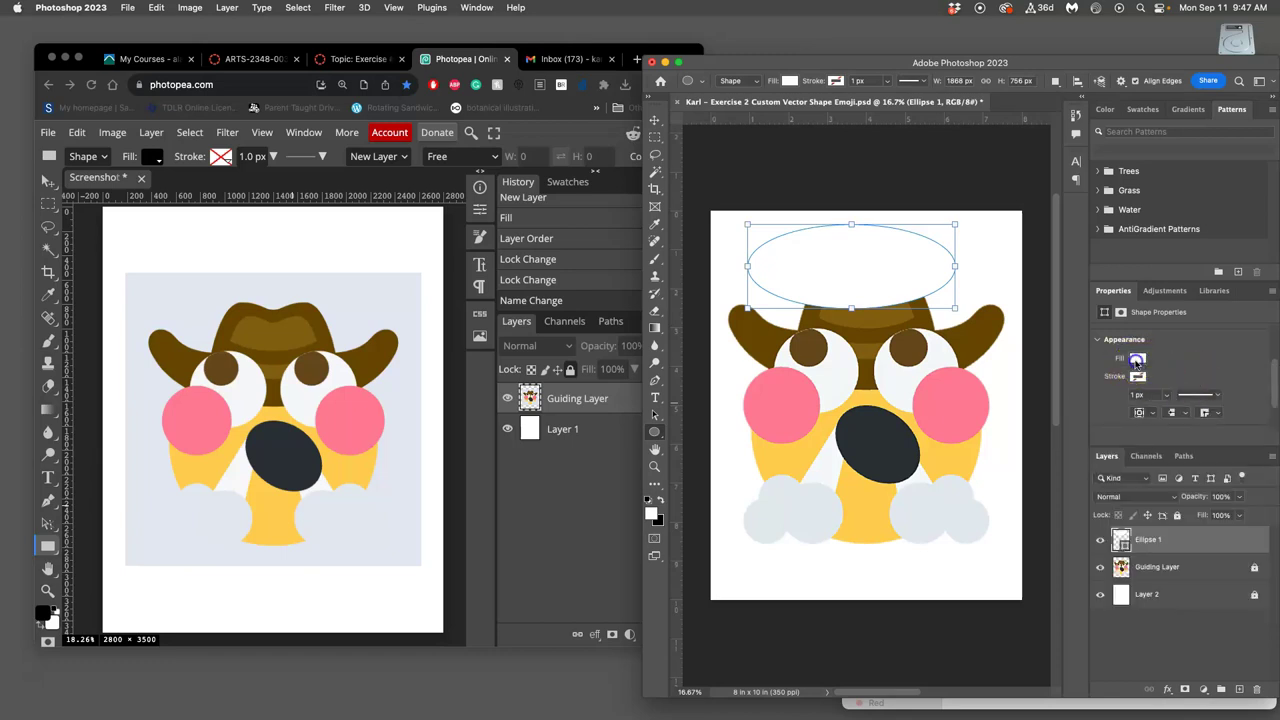
left_click(1137, 364)
left_click(1137, 364)
left_click(1194, 429)
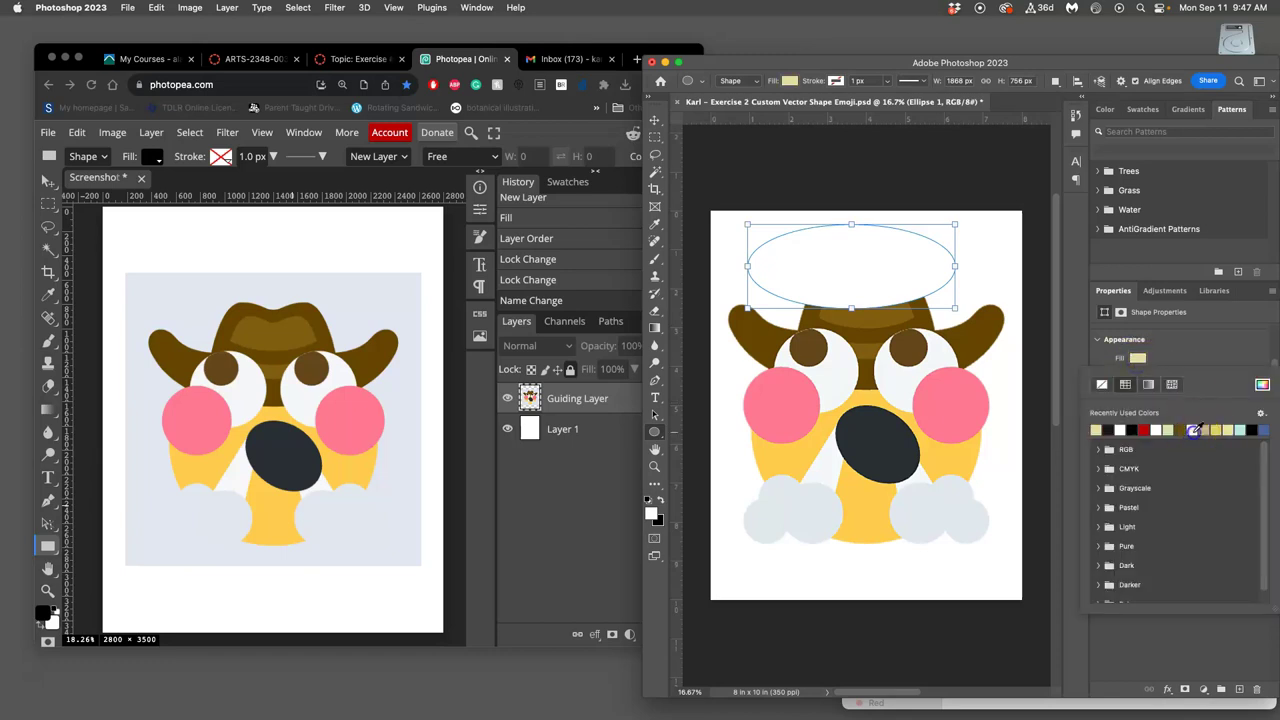
left_click(1216, 428)
left_click(1170, 431)
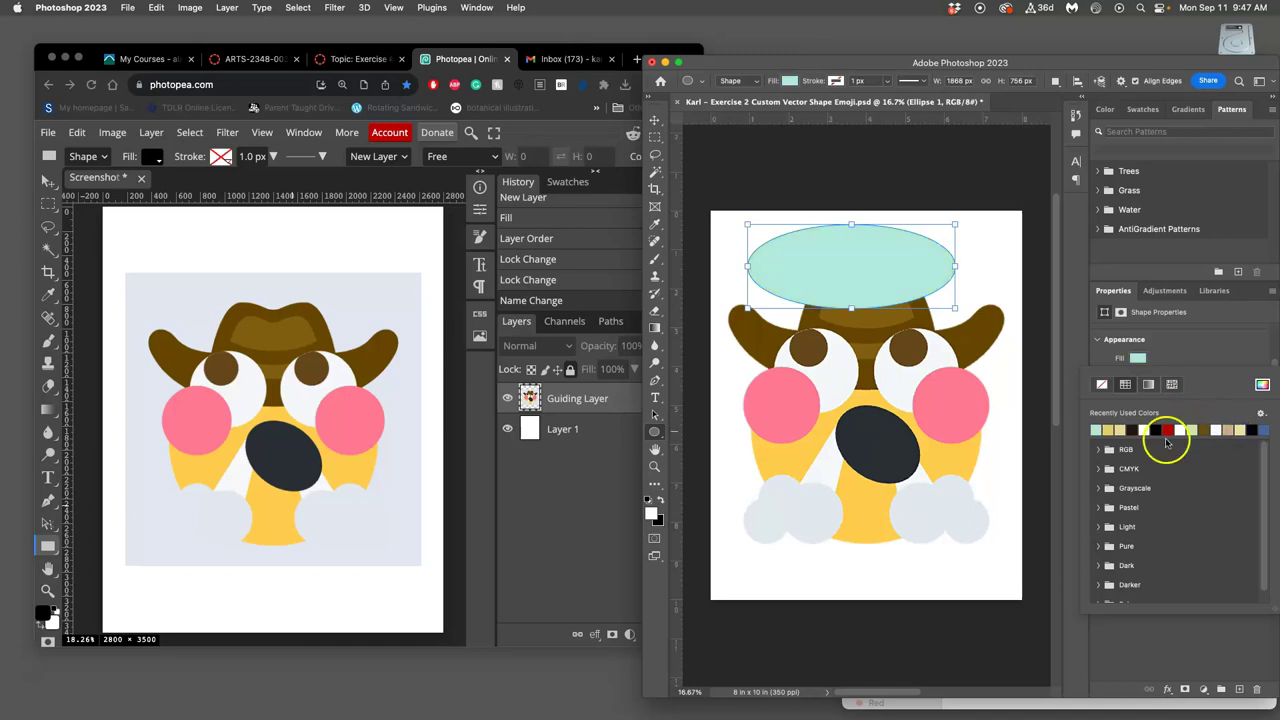
Dismiss the Create Ellipse prompt and recolour Ellipse 1 to #ffcc4d, sampled from the emoji face
left_click(866, 493)
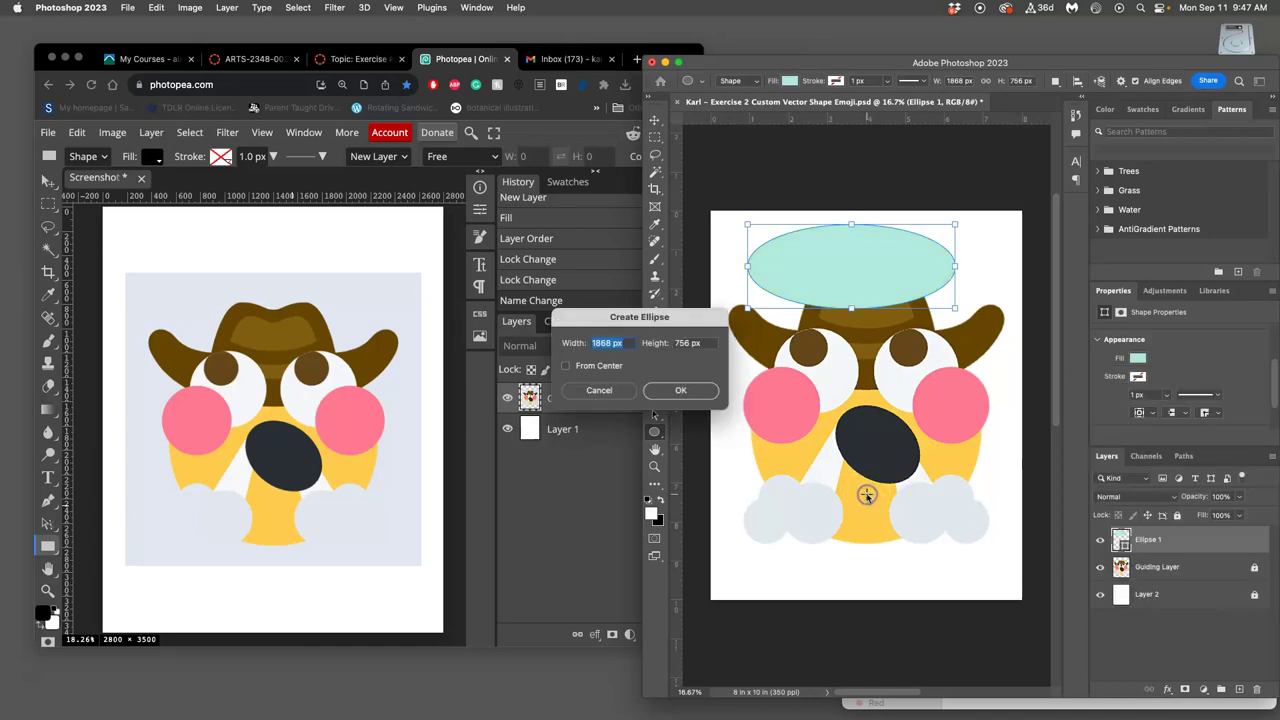
left_click(607, 395)
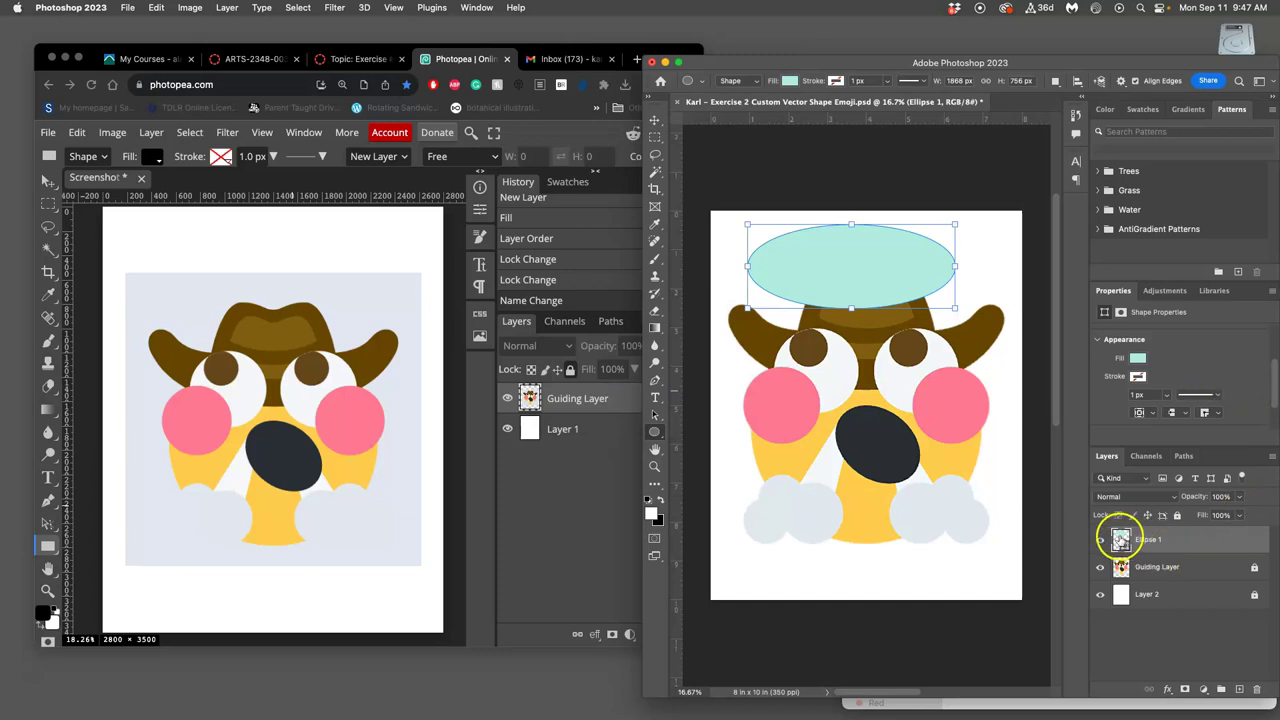
double_click(1121, 540)
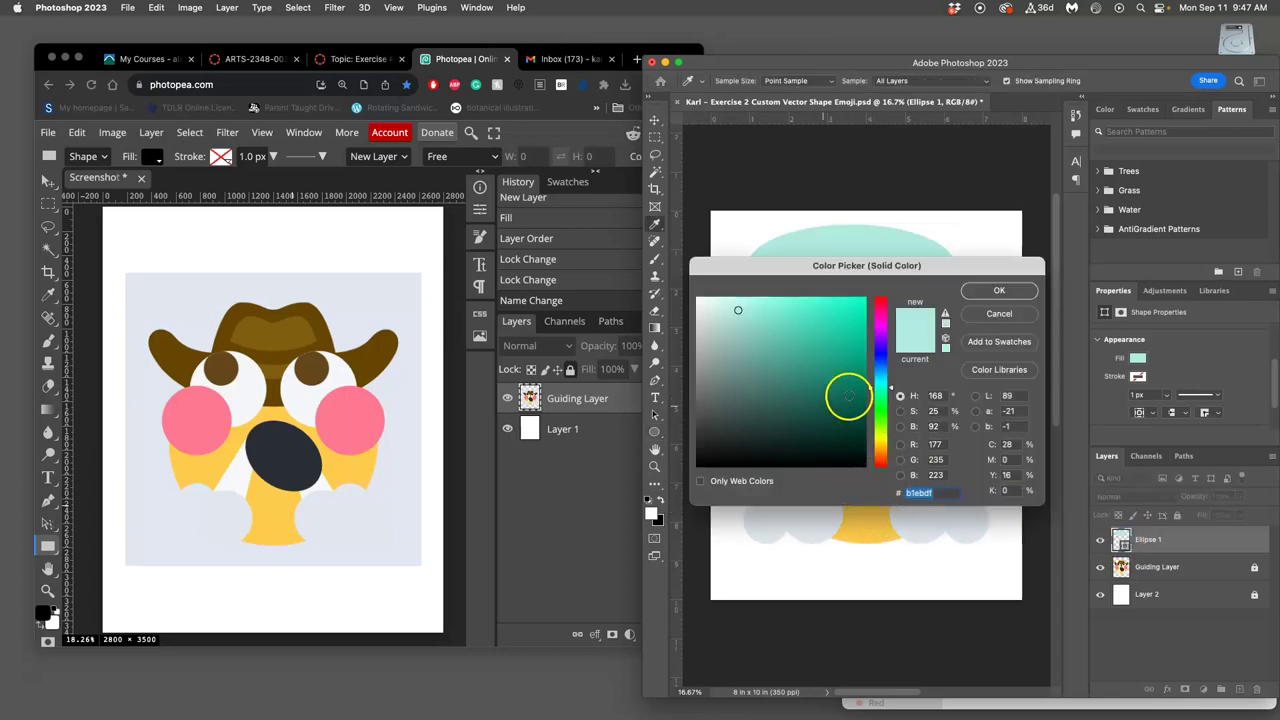
left_click(880, 436)
left_click_drag(845, 368, 840, 314)
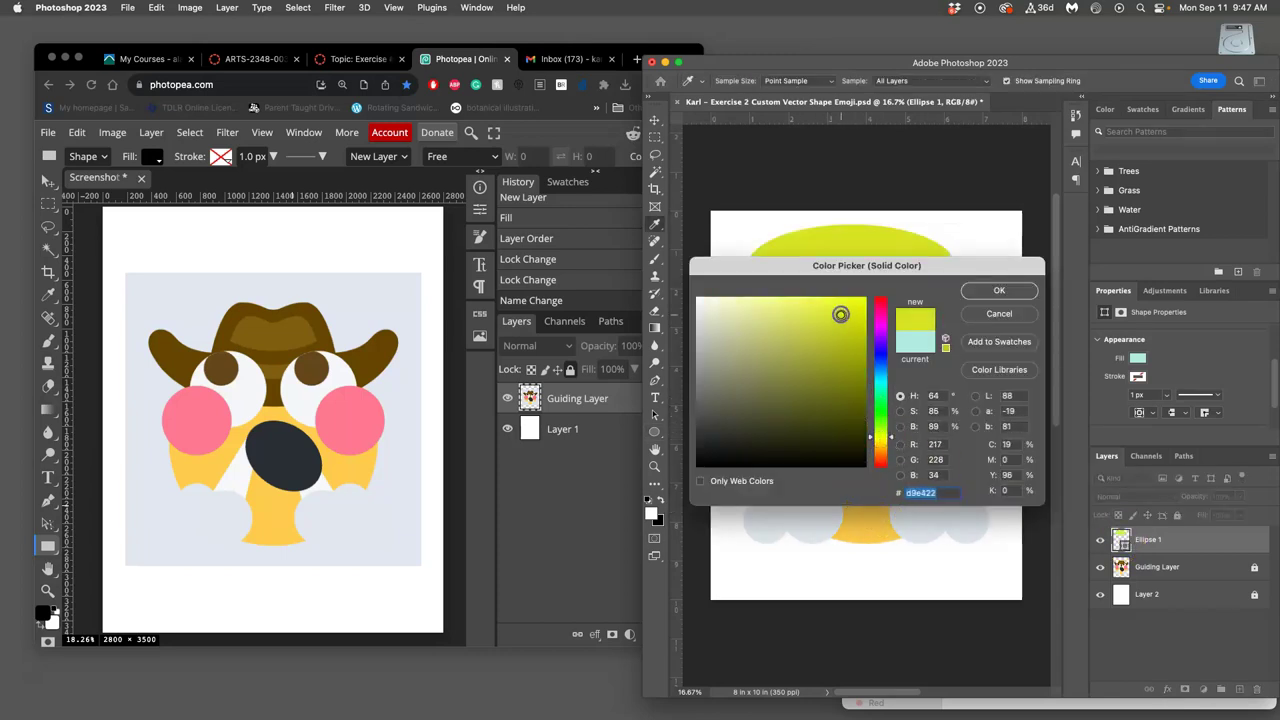
left_click(869, 524)
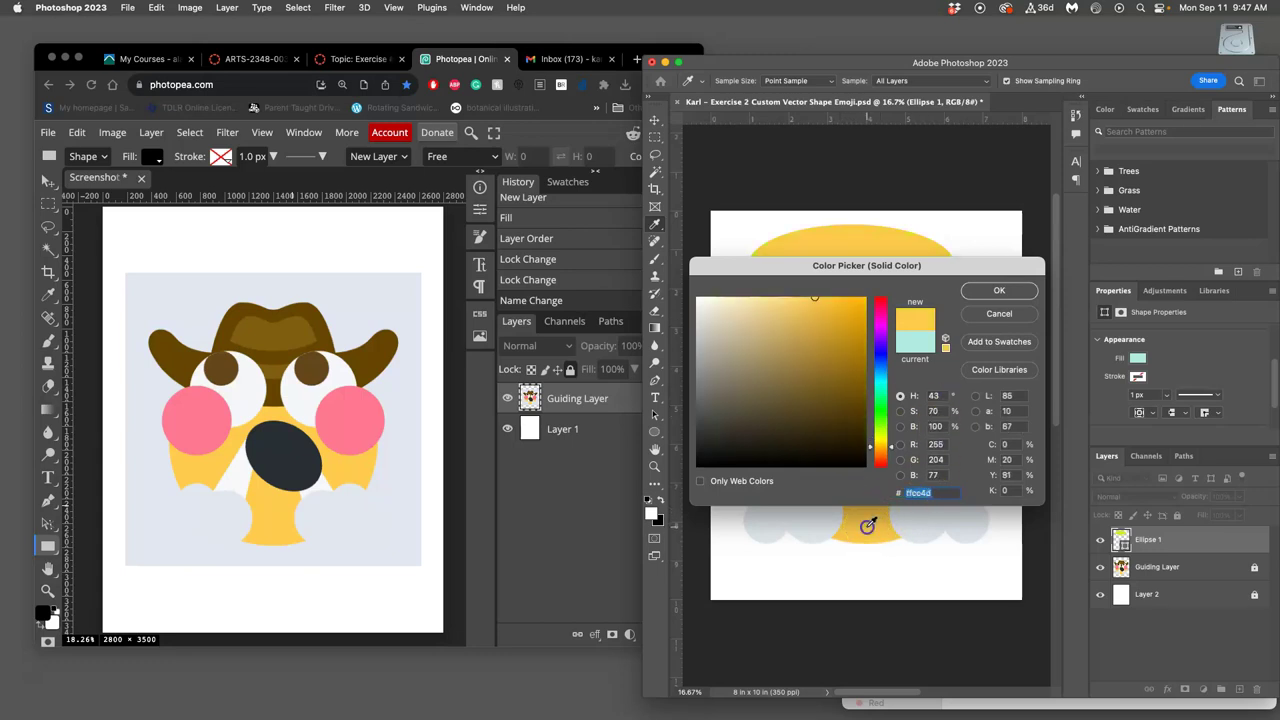
left_click(1016, 290)
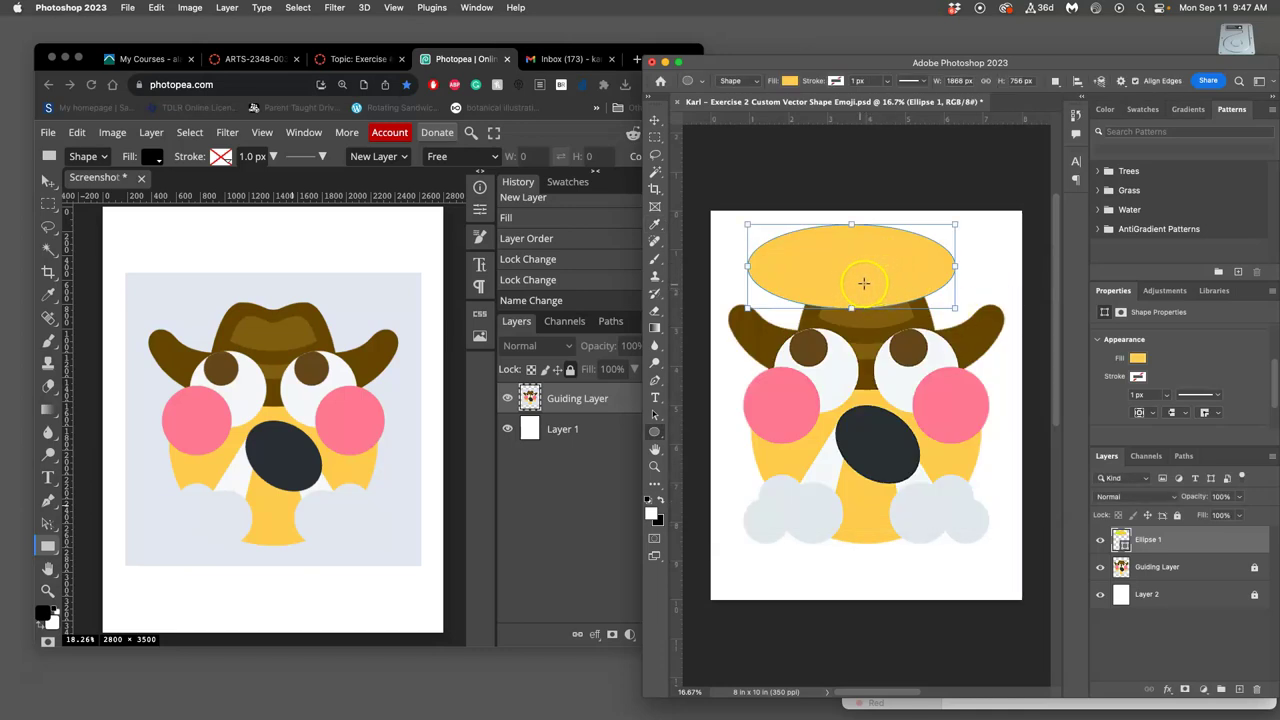
Delete the wide ellipse and draw a large circle covering the emoji's face
key("BackSpace")
left_click(654, 432)
left_click_drag(756, 282, 1014, 520)
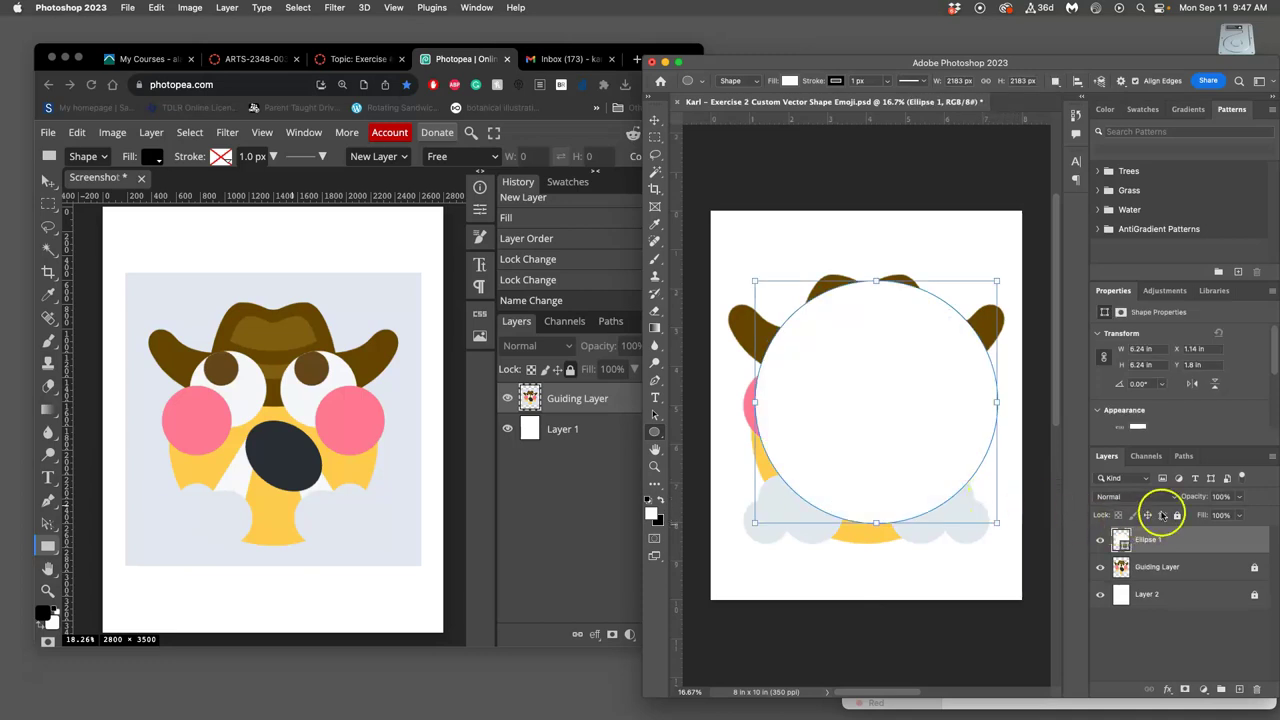
scroll(1166, 390, "down", 2)
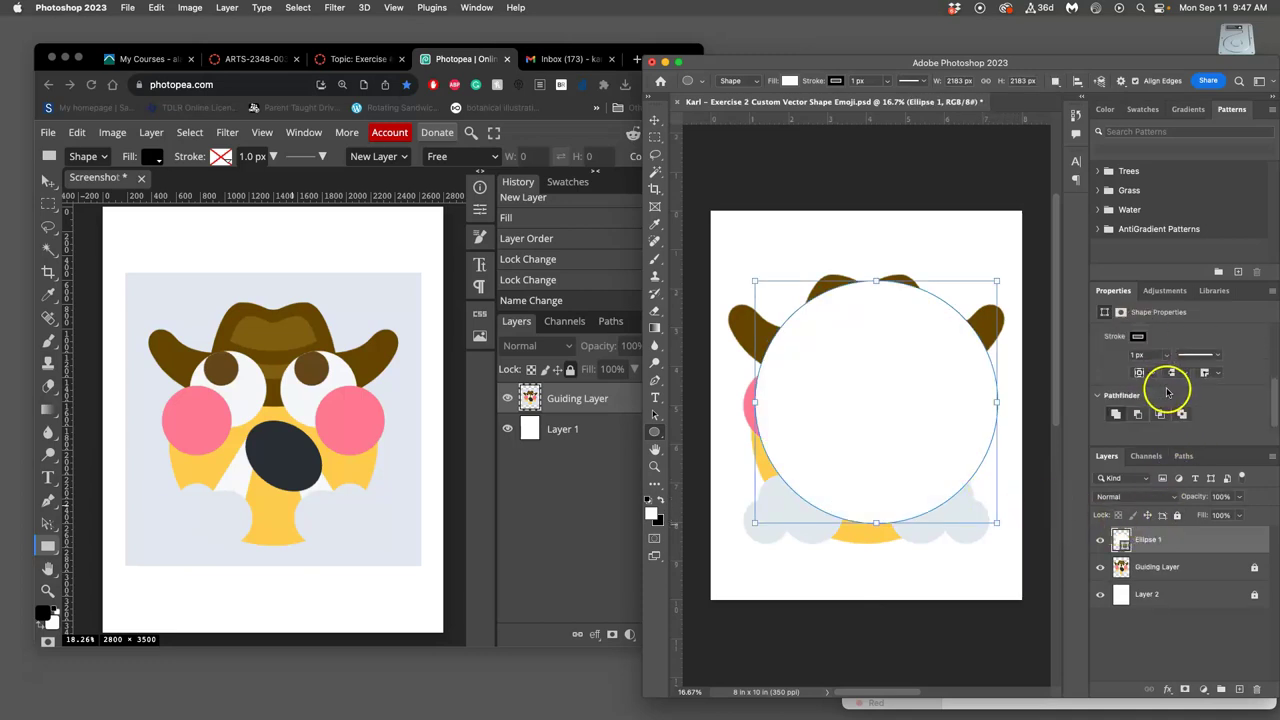
Fill the circle with the face yellow ffcc4d sampled from the canvas
left_click(1137, 385)
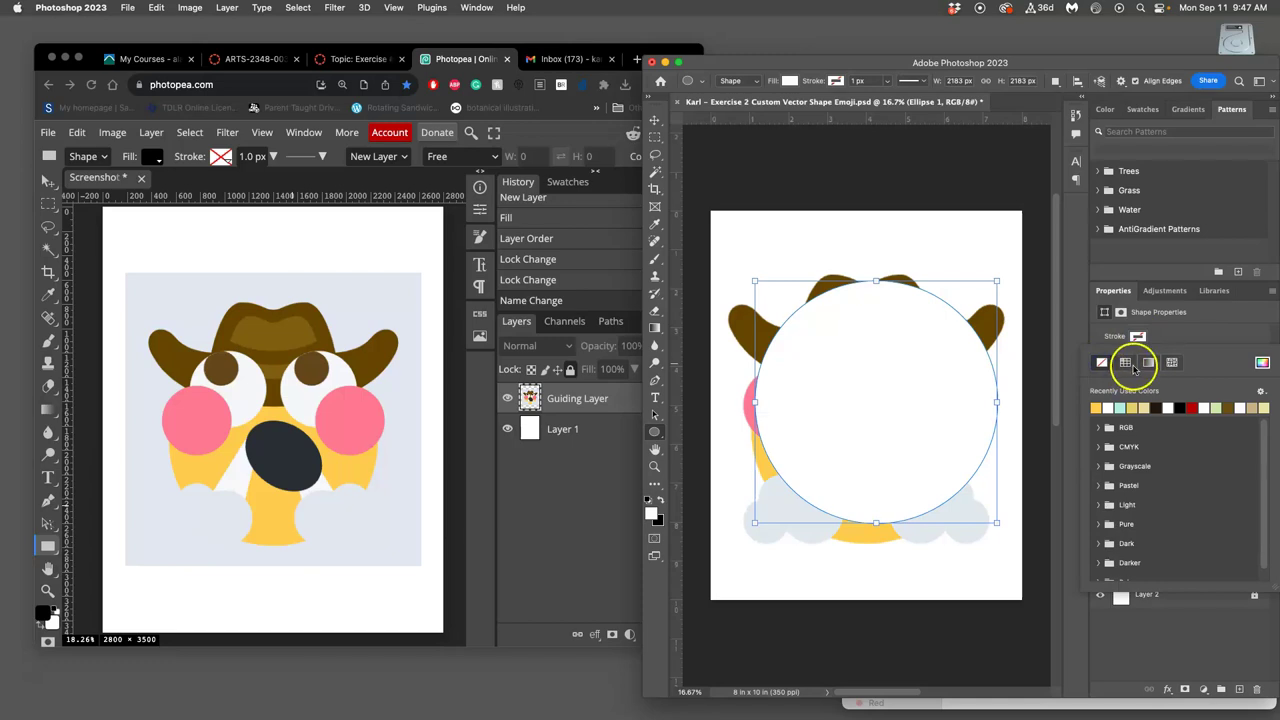
left_click(1168, 689)
left_click(1153, 645)
left_click(1121, 540)
double_click(1121, 540)
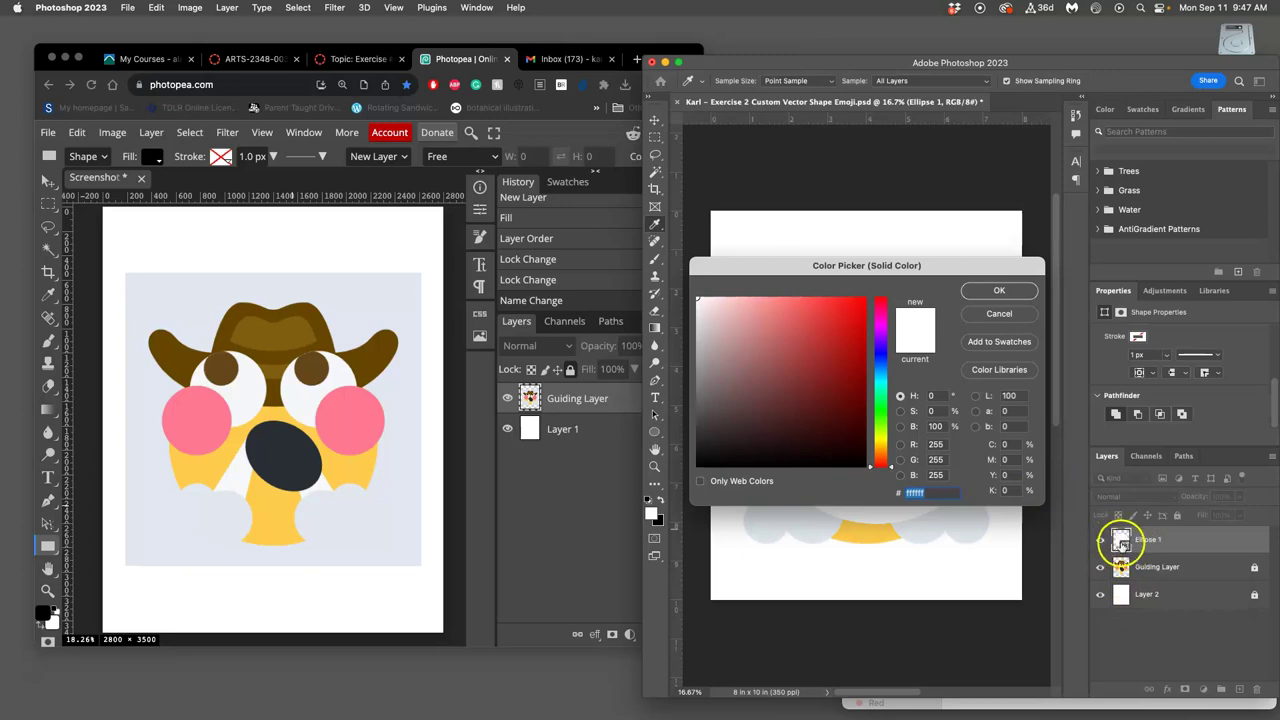
left_click(866, 528)
left_click(988, 292)
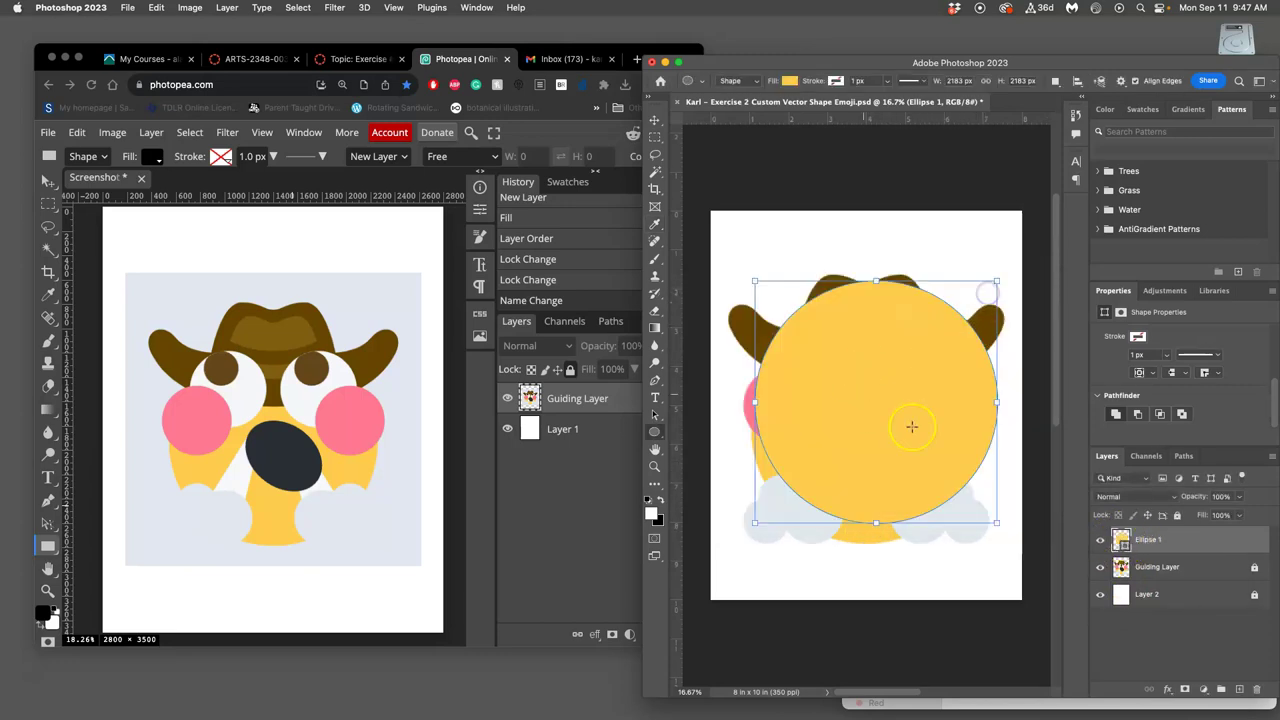
scroll(686, 160, "left", 1)
Nudge the yellow circle left and down over the guide's face, checking edges by toggling and zooming
left_click(653, 121)
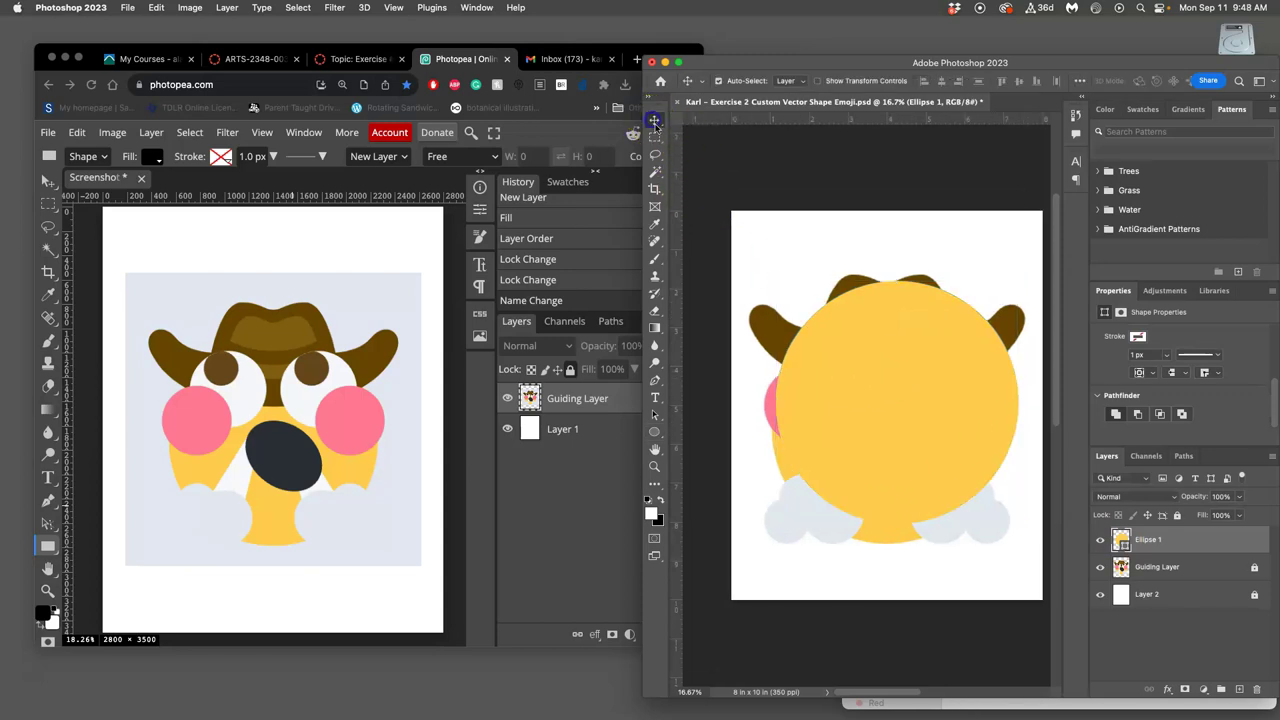
left_click_drag(975, 405, 952, 418)
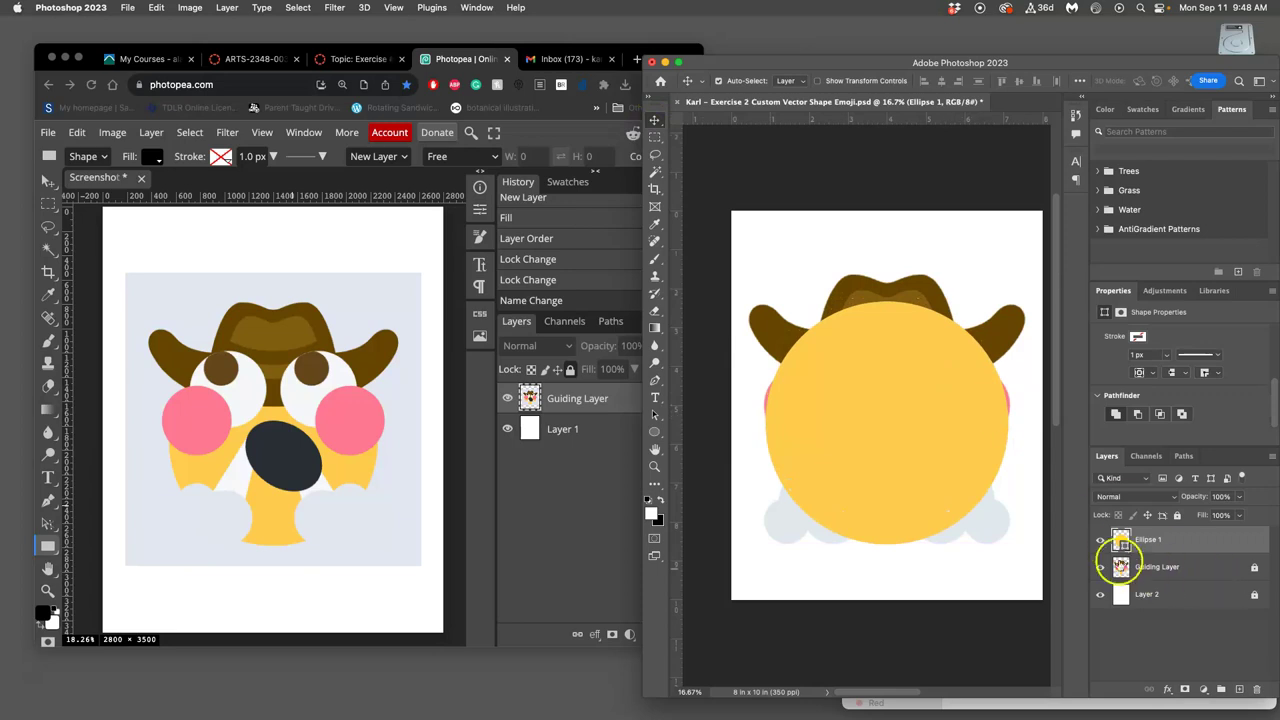
left_click(1101, 540)
left_click(1101, 540)
left_click(1101, 540)
left_click(1101, 540)
key("super+equal")
key("super+equal")
key("super+equal")
key("super+equal")
key("super+equal")
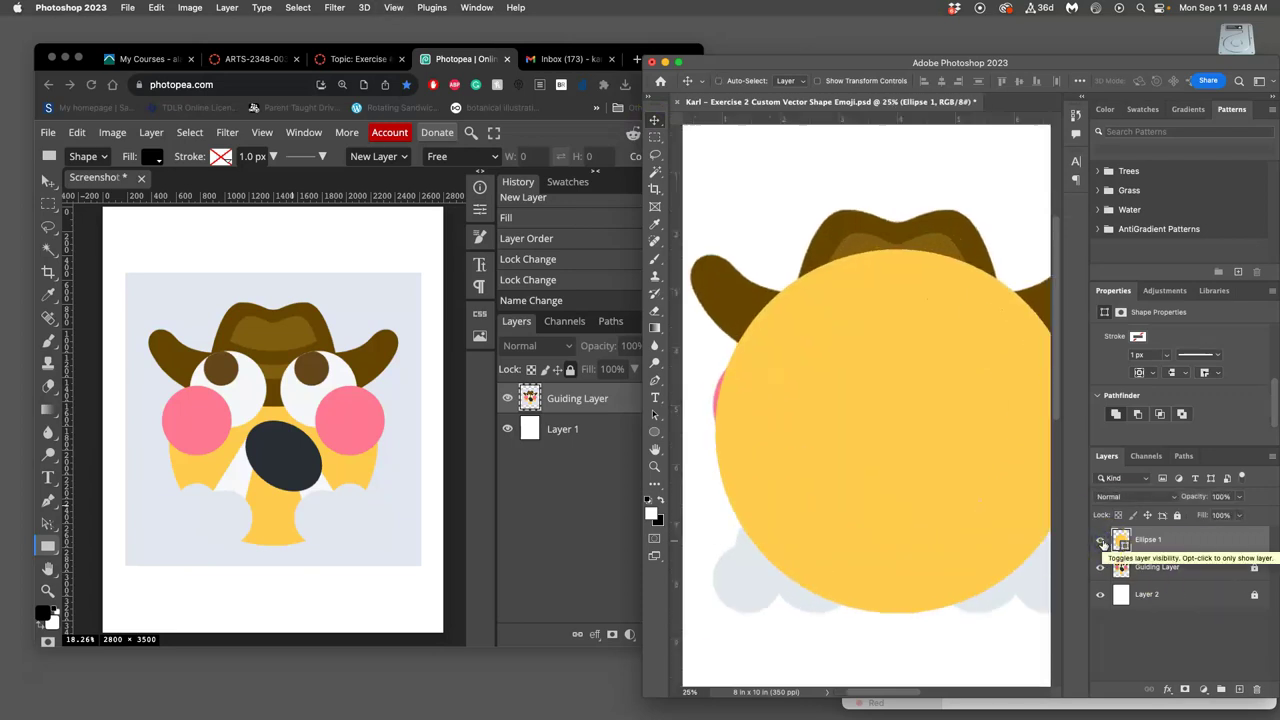
scroll(812, 403, "up", 10)
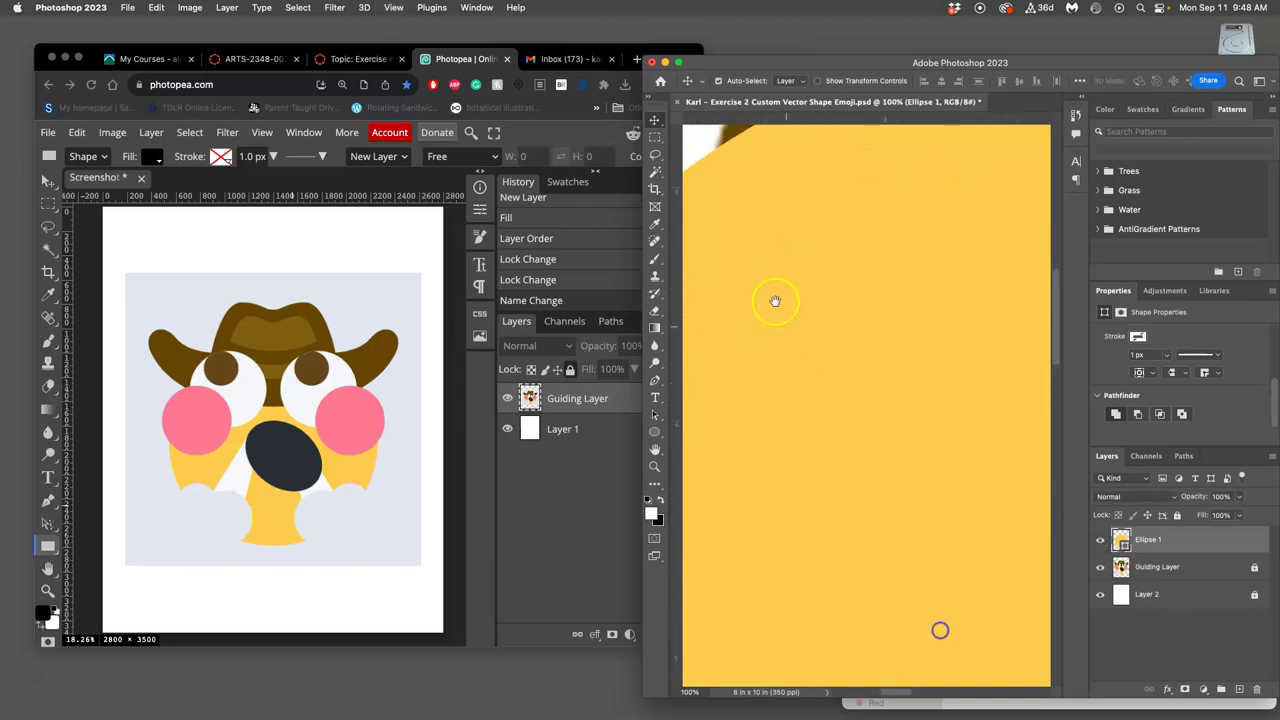
key("super+equal")
key("super+equal")
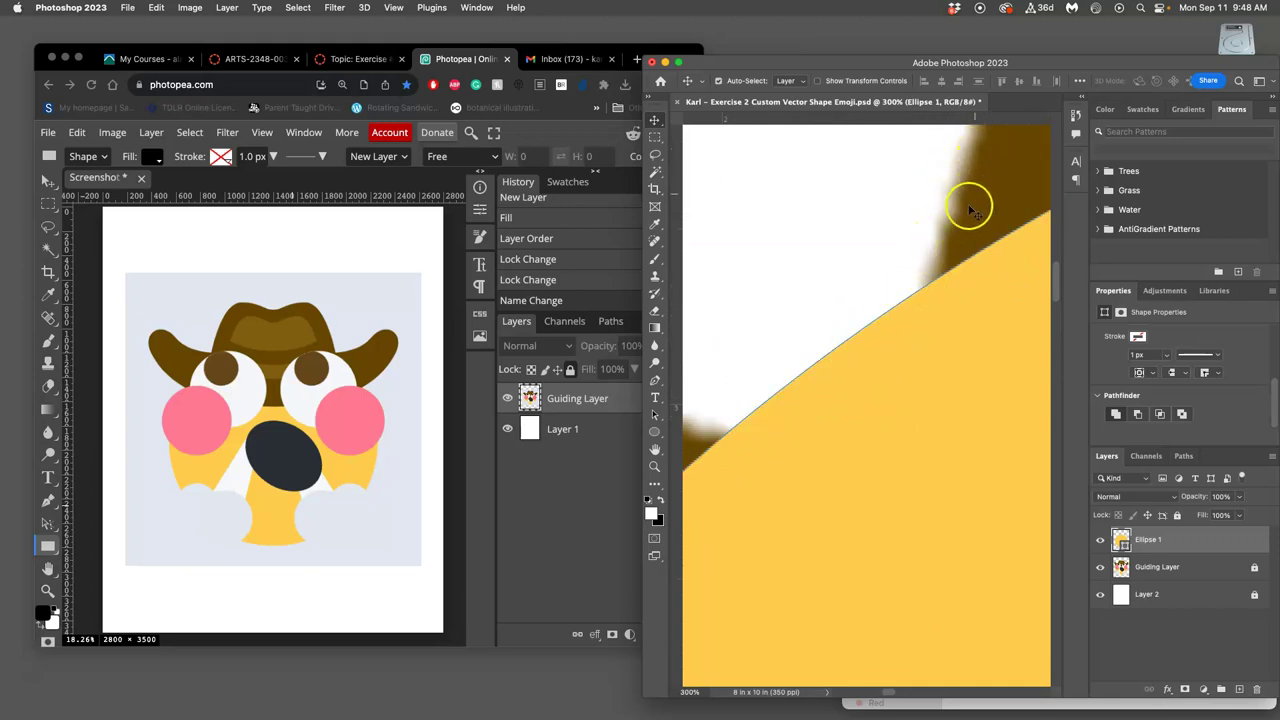
key("super+minus")
key("super+minus")
key("super+minus")
key("super+minus")
key("super+minus")
key("super+minus")
key("super+minus")
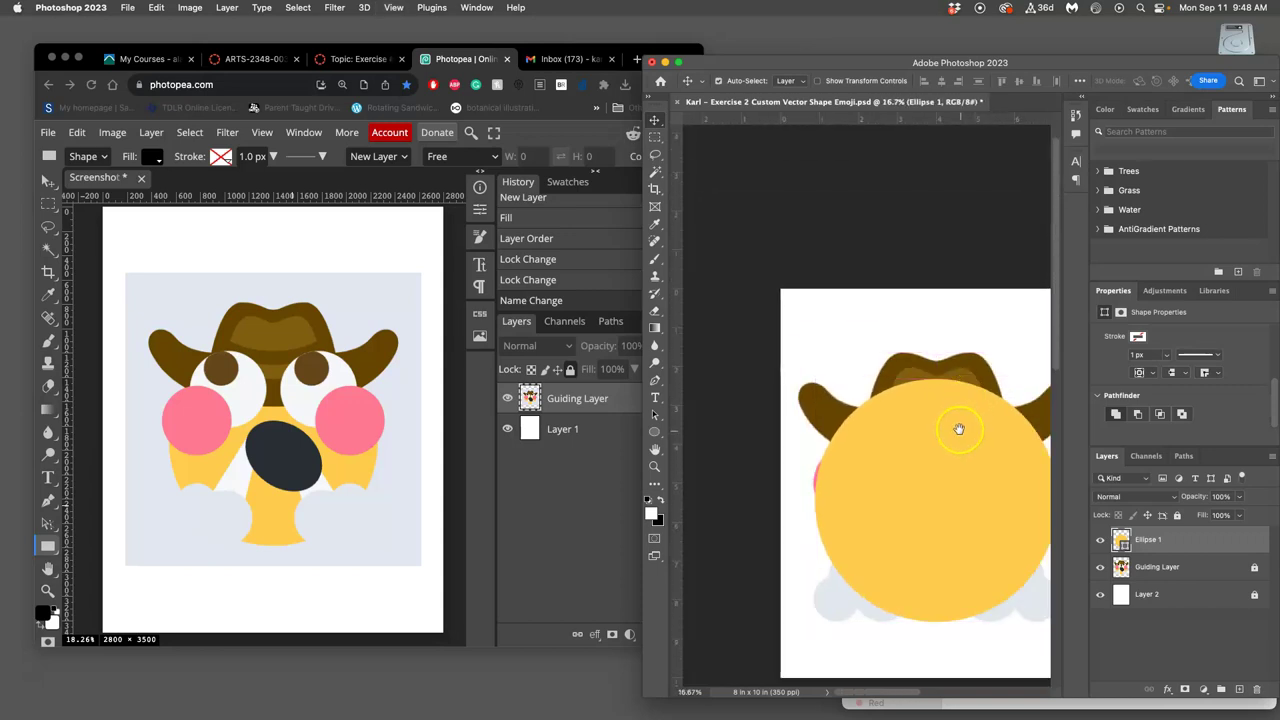
left_click(1100, 539)
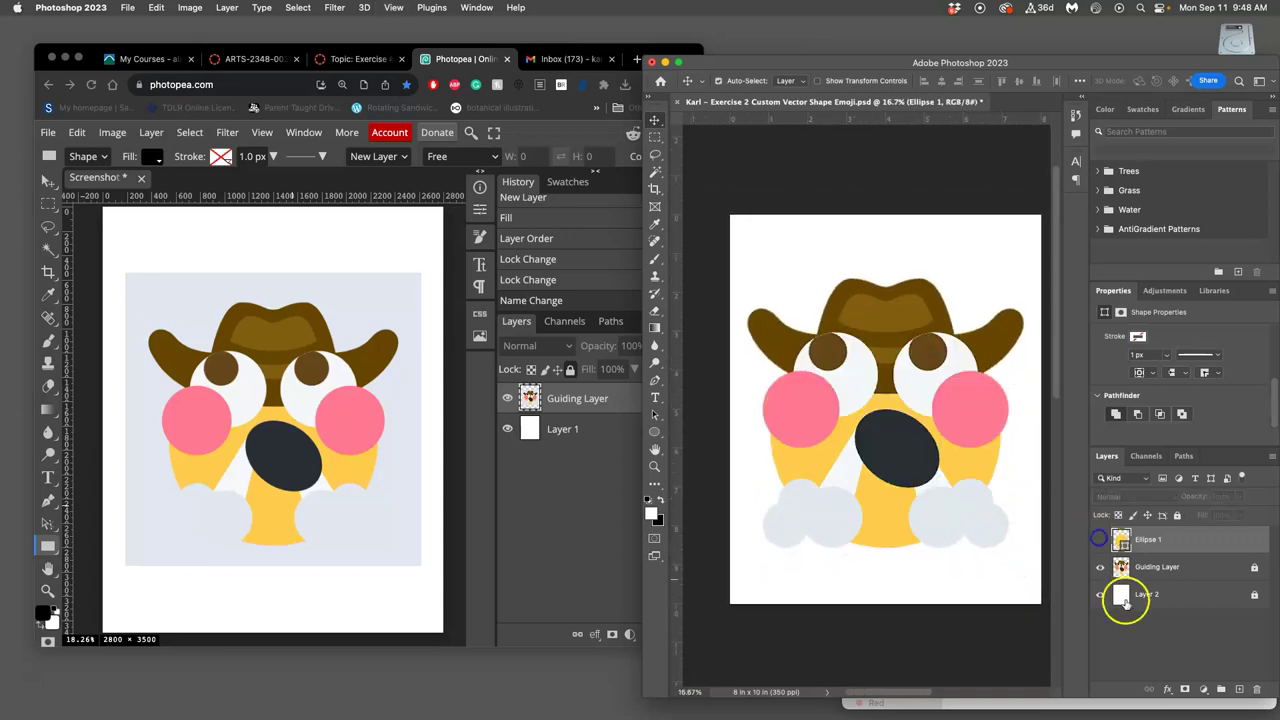
left_click(1100, 540)
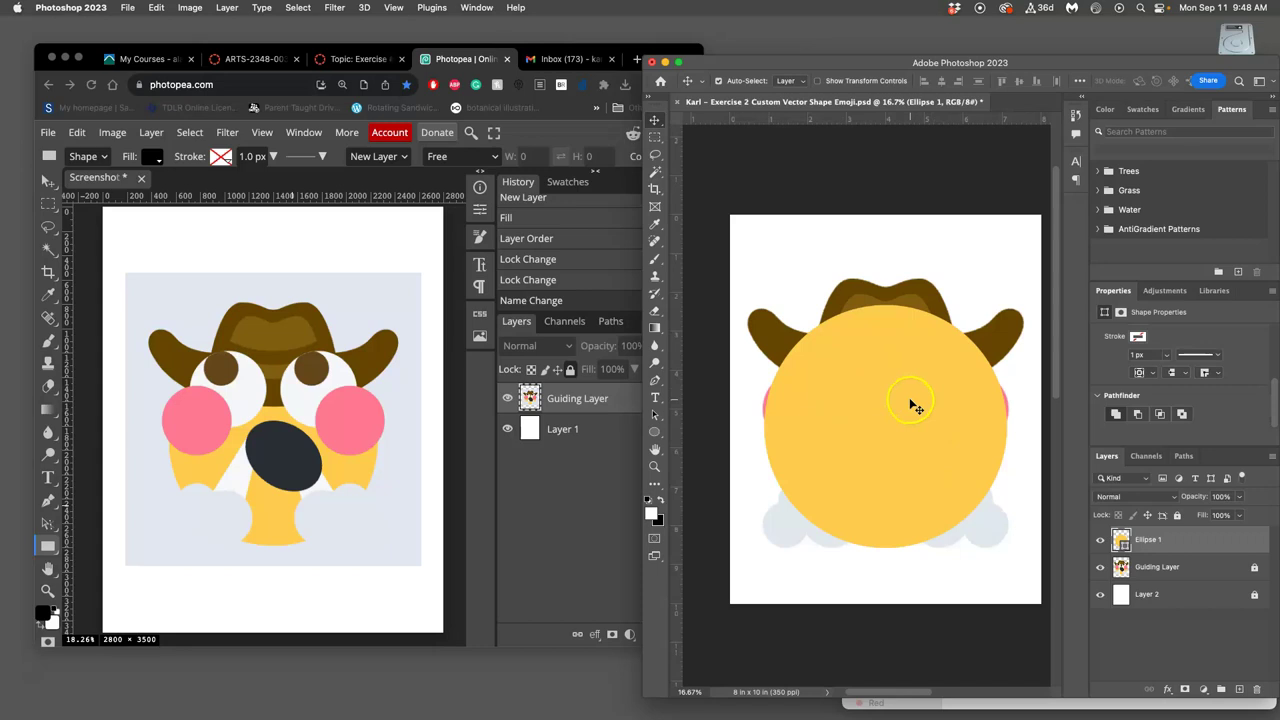
Duplicate the Guiding Layer and move the copy above Ellipse 1
left_click(1211, 573)
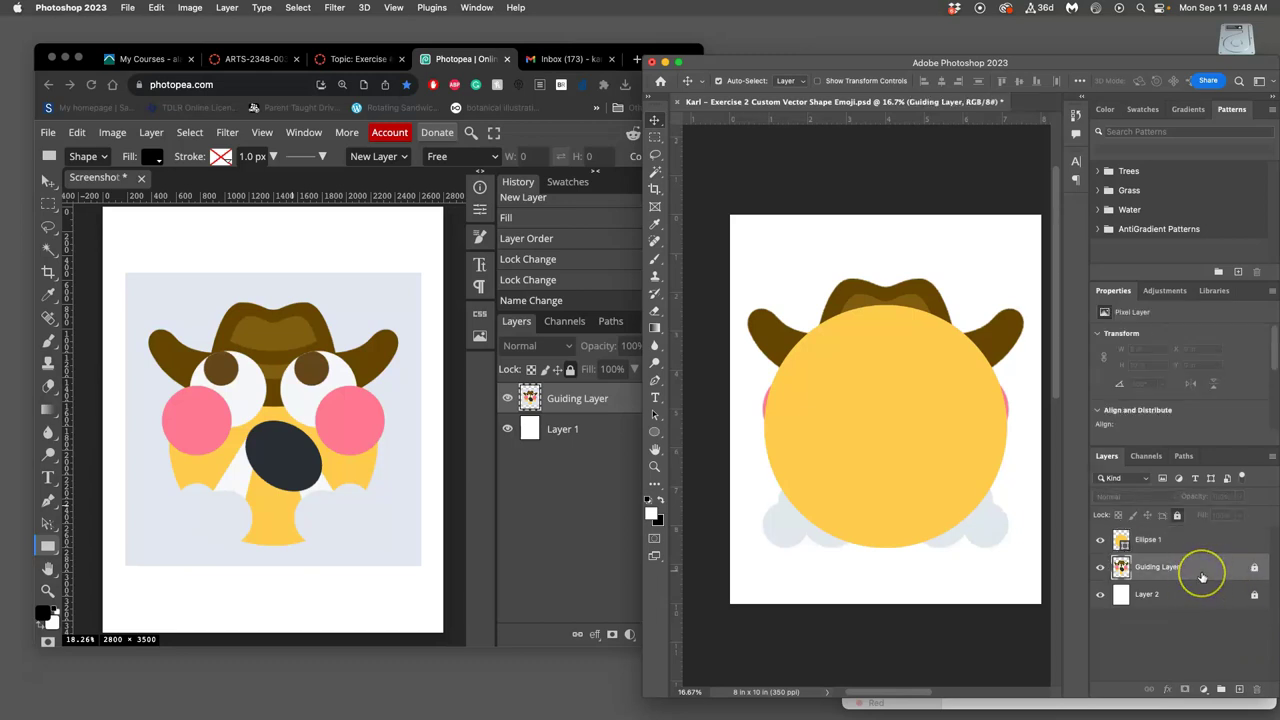
key("super+j")
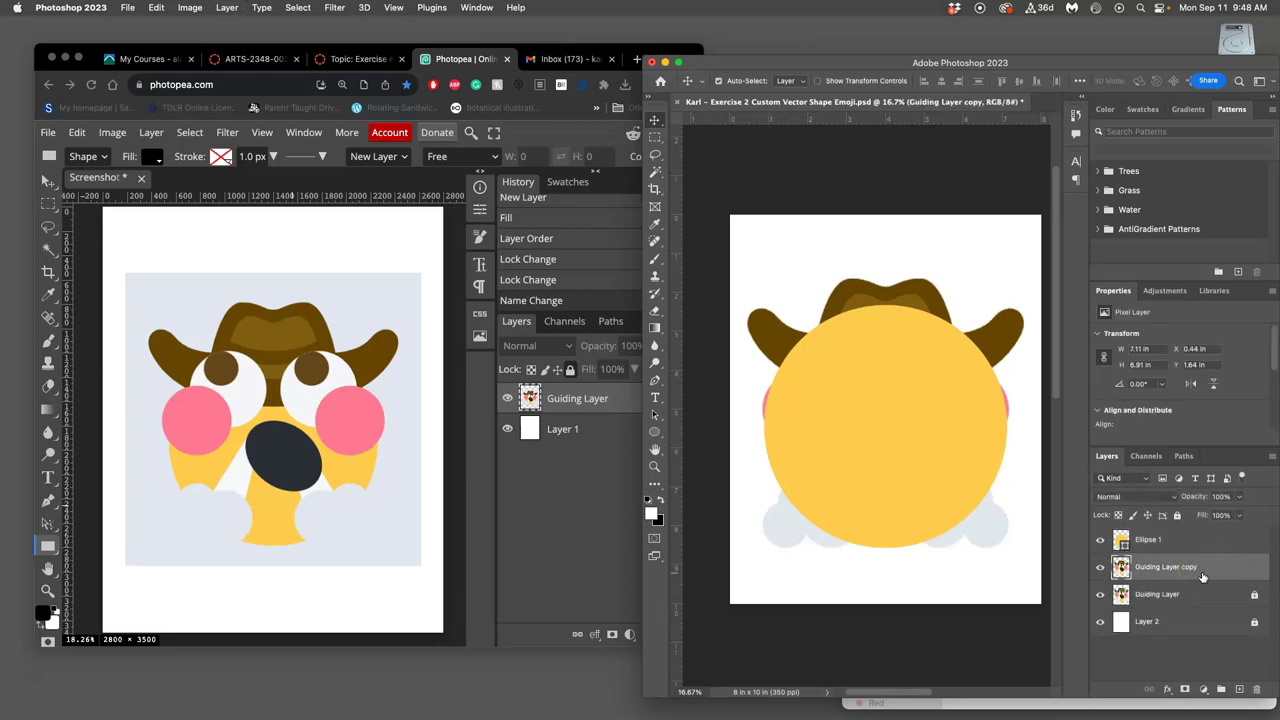
left_click_drag(1204, 578, 1162, 539)
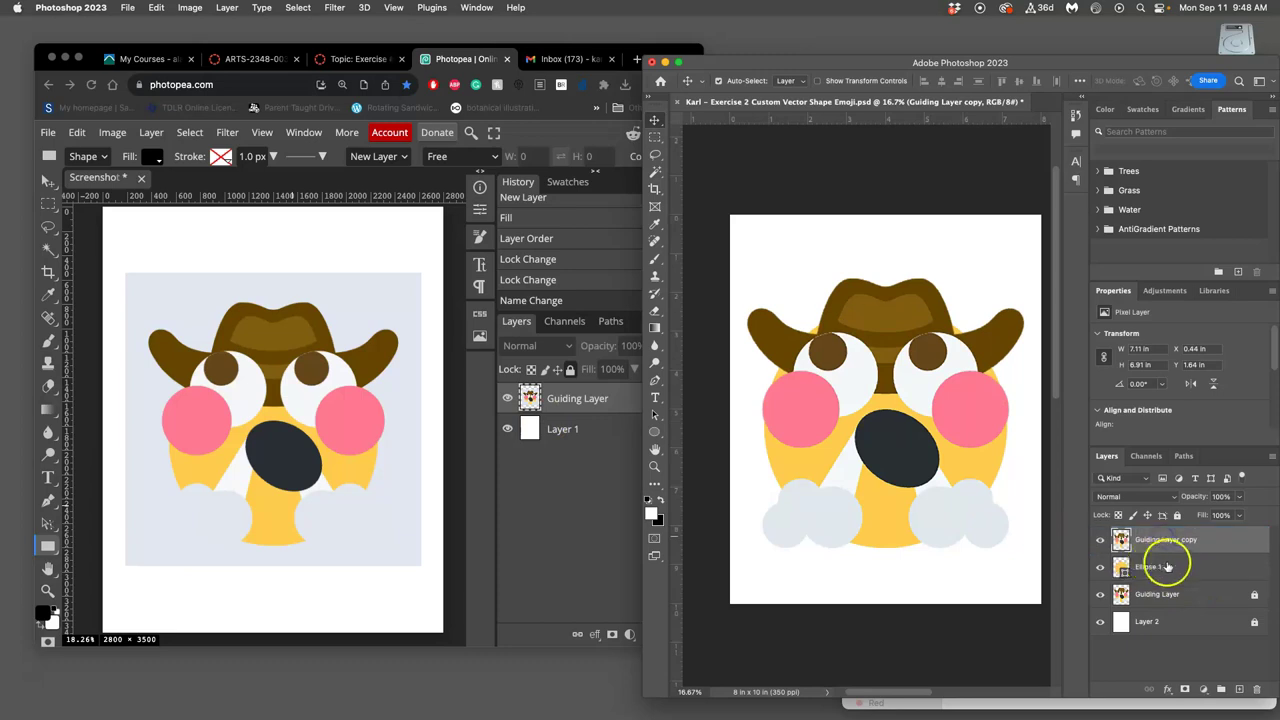
left_click(1100, 541)
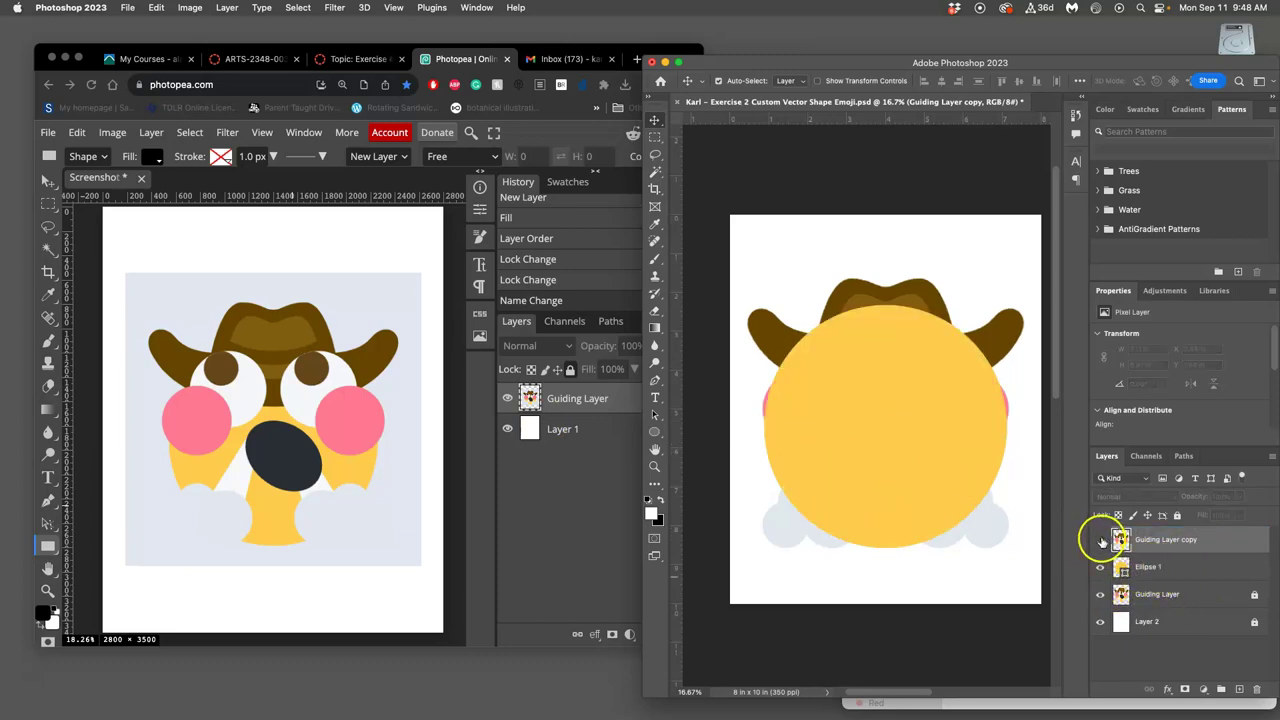
left_click(1100, 540)
Set the guide copy's opacity to 25%, comparing it against the yellow face
left_click(1240, 497)
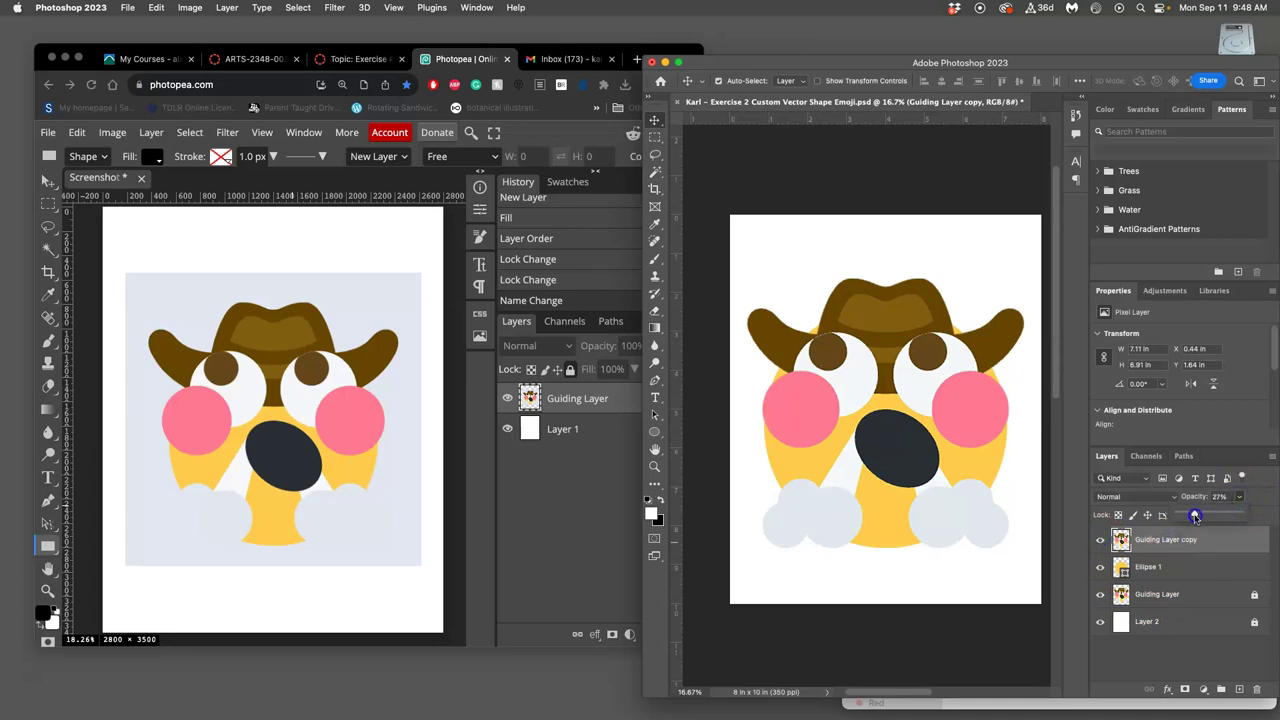
left_click_drag(1199, 516, 1194, 516)
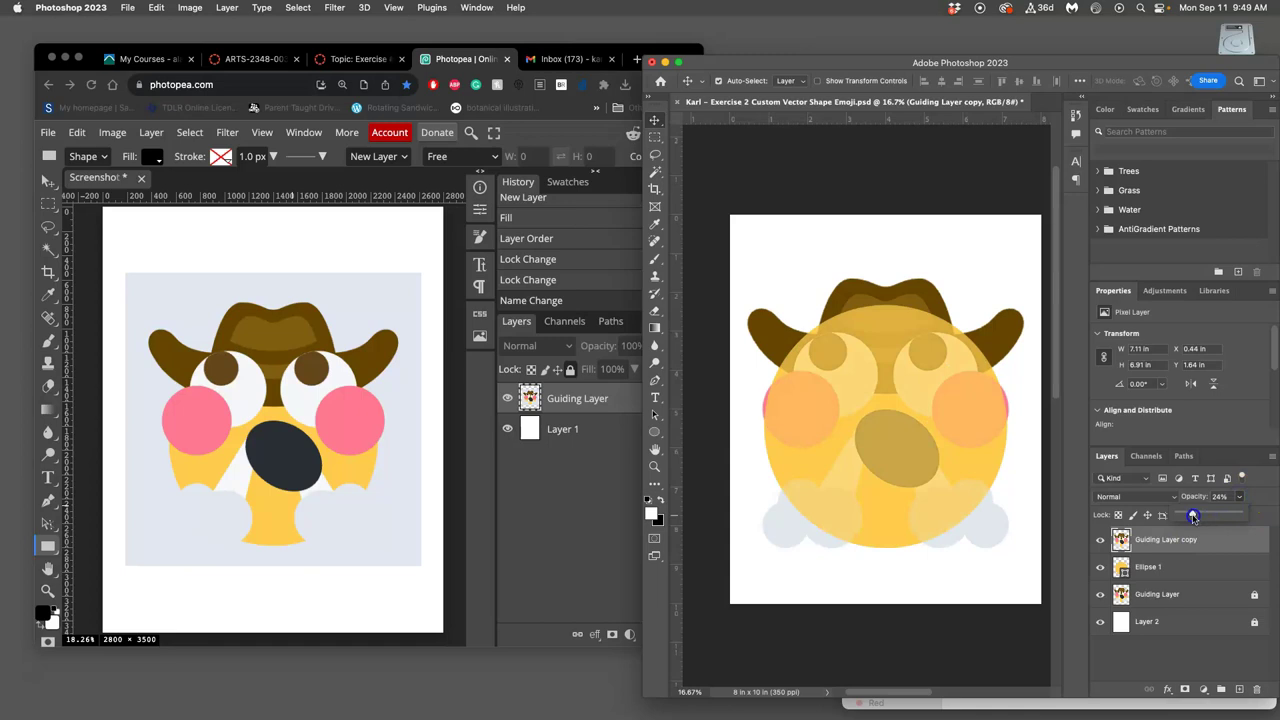
left_click_drag(1194, 516, 1192, 516)
left_click(1100, 540)
left_click(1100, 540)
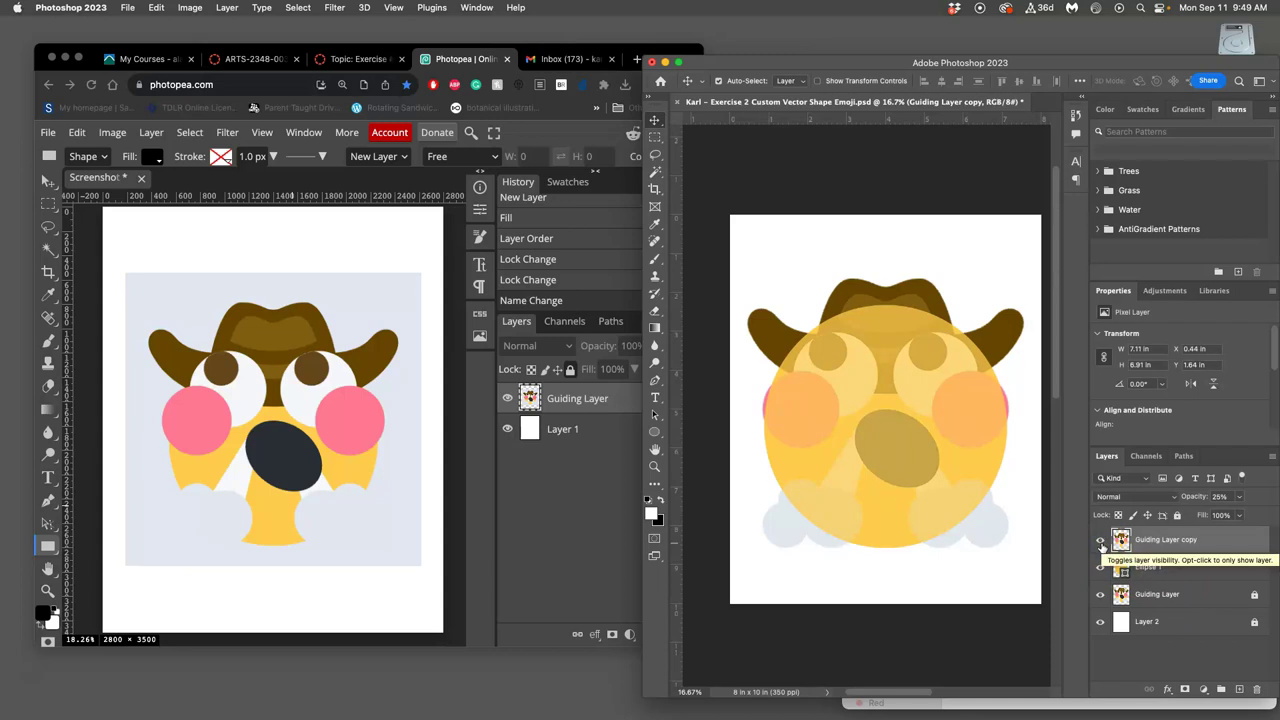
left_click(1100, 541)
left_click(1100, 541)
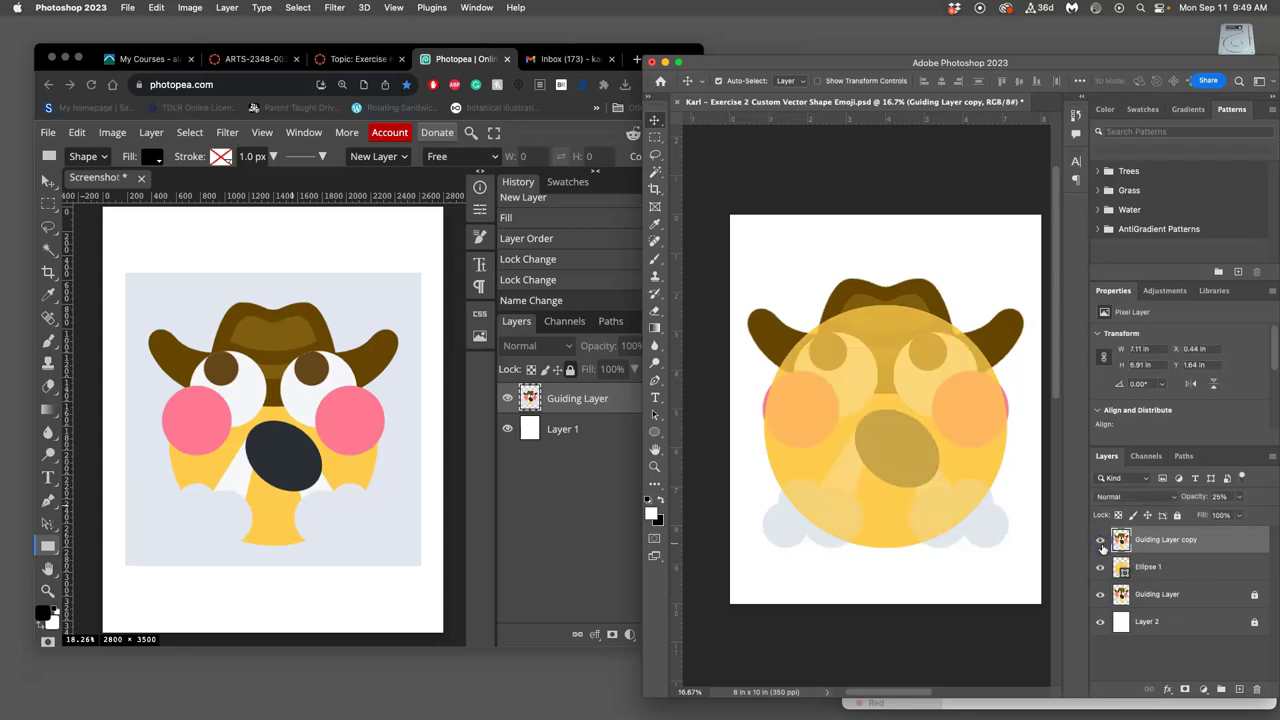
left_click(1100, 541)
left_click(1100, 541)
Lock all on the guide copy and reselect the yellow face layer
left_click(1177, 515)
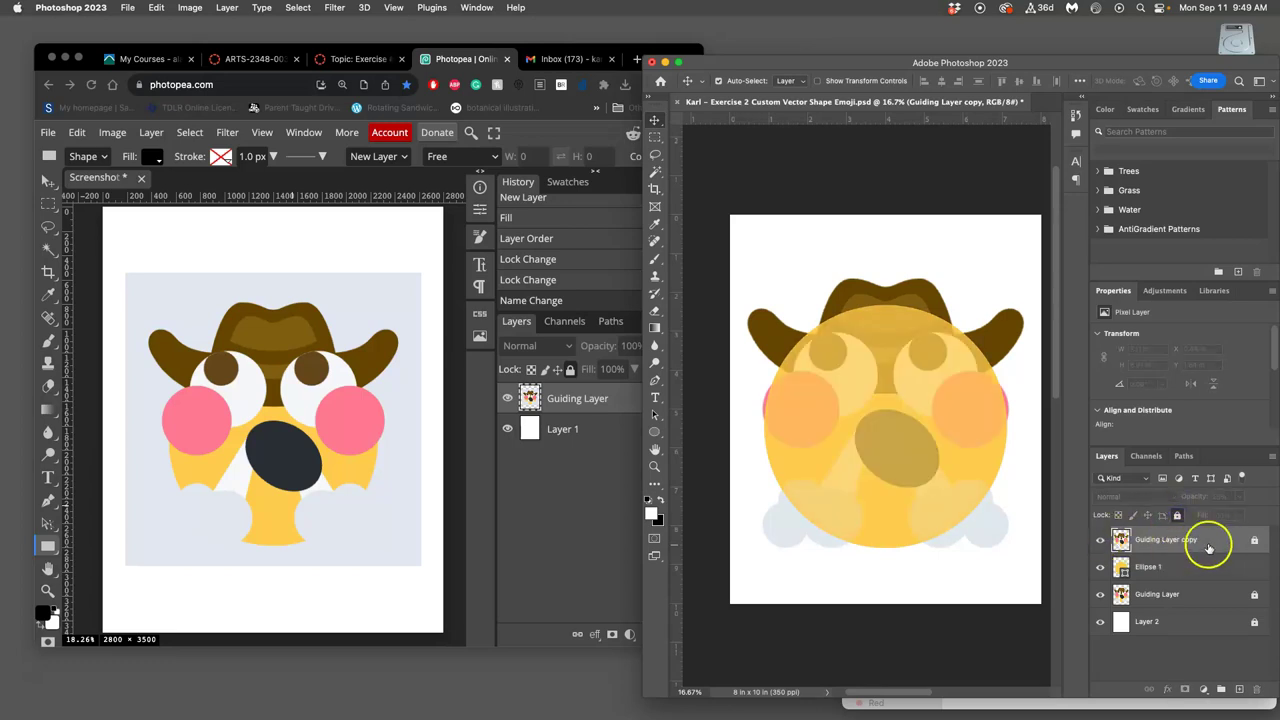
left_click(1100, 541)
left_click(1100, 541)
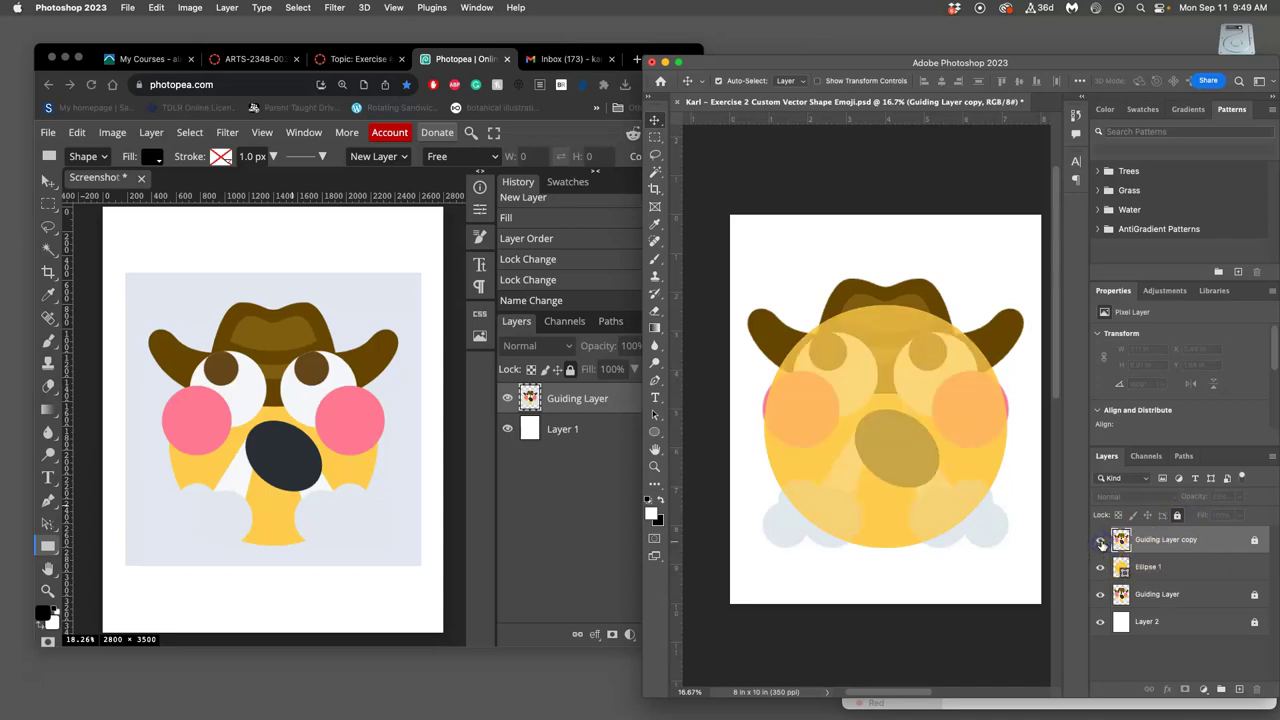
left_click(1198, 574)
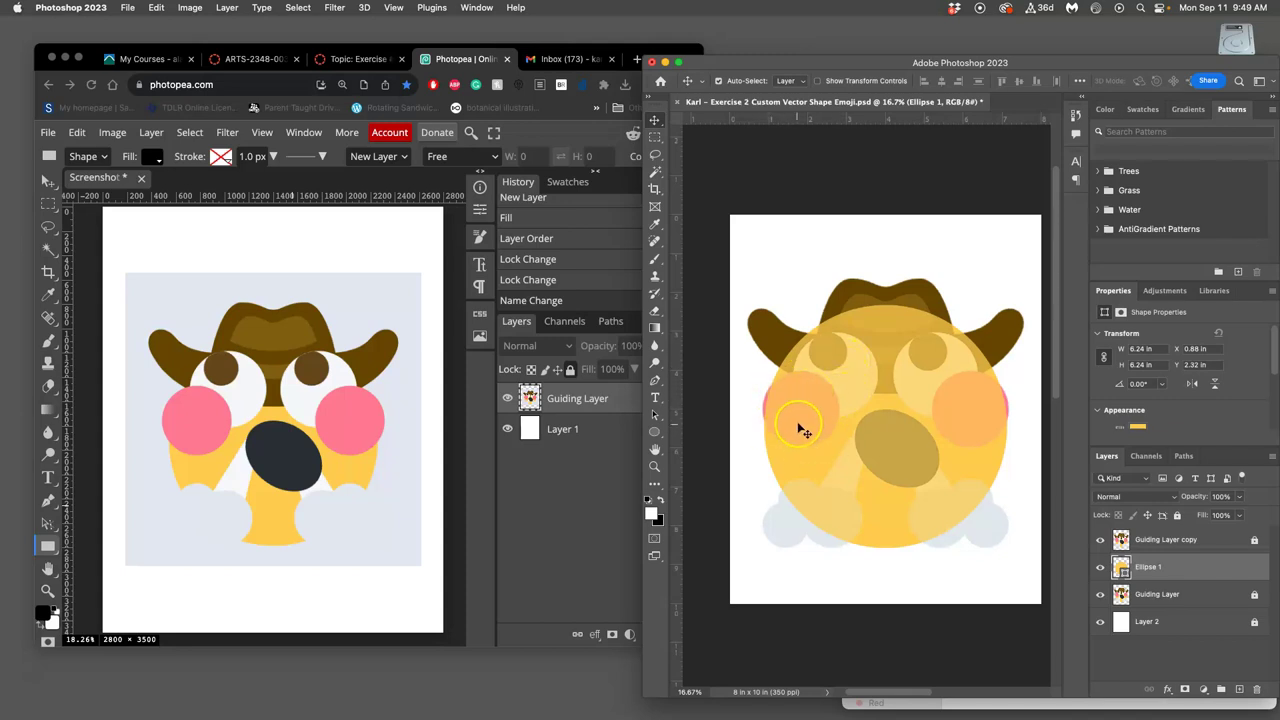
Draw a cheek-sized circle with the Ellipse tool
left_click(654, 432)
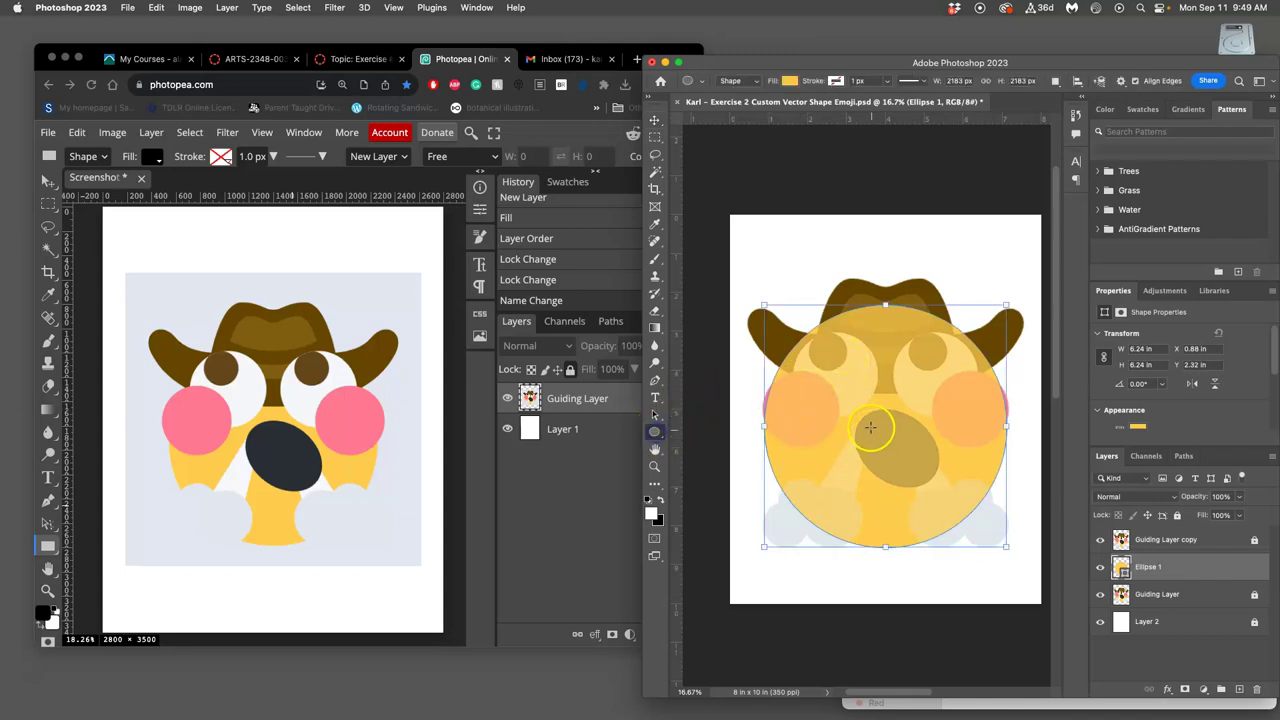
left_click(748, 277)
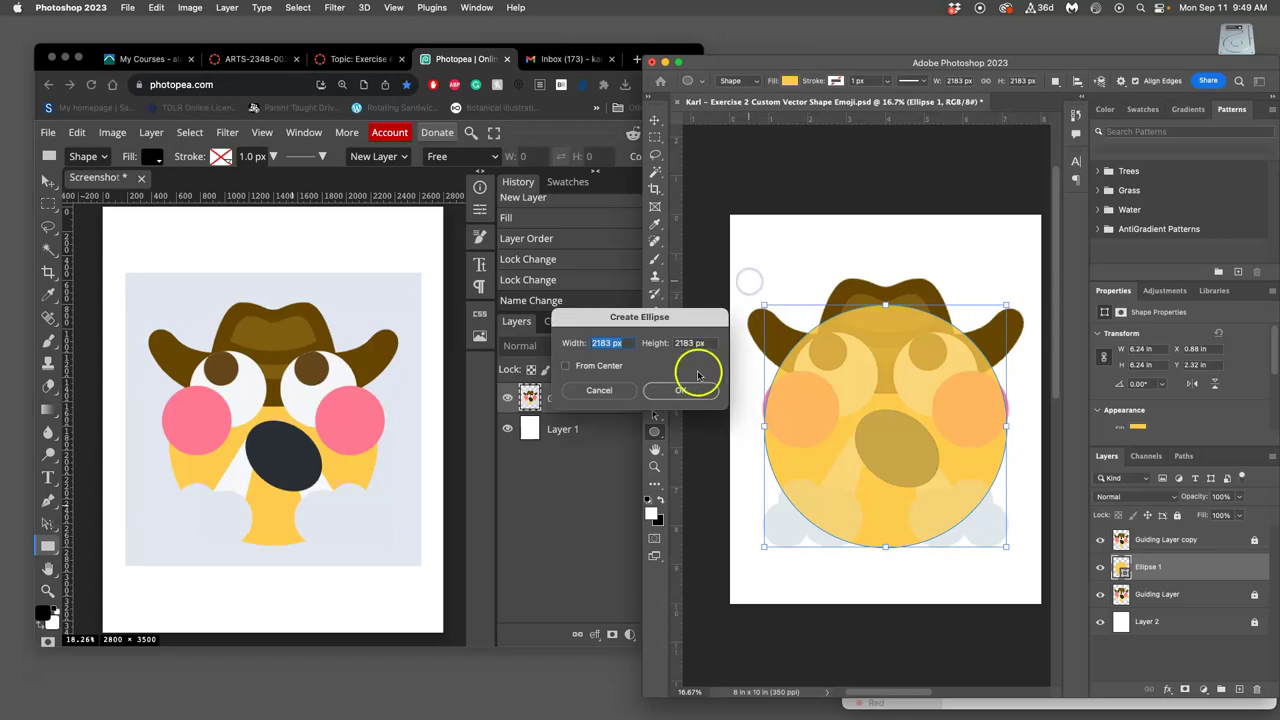
left_click(616, 391)
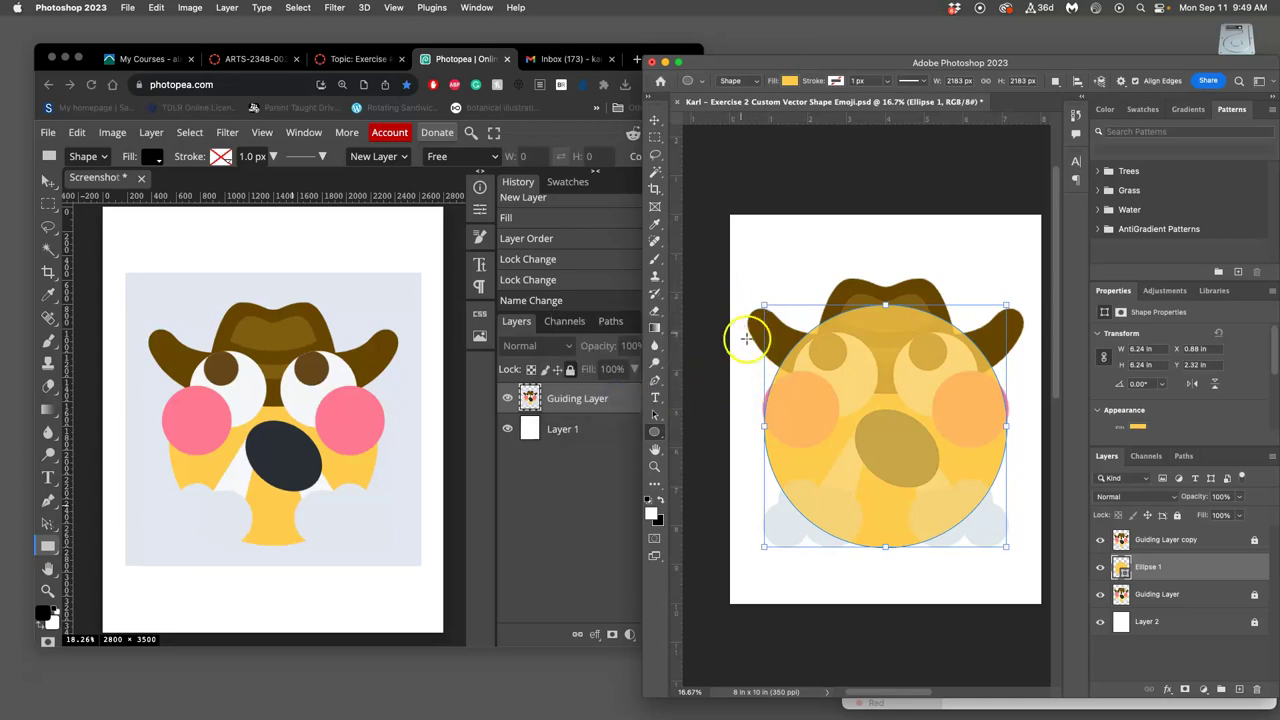
left_click_drag(741, 344, 822, 431)
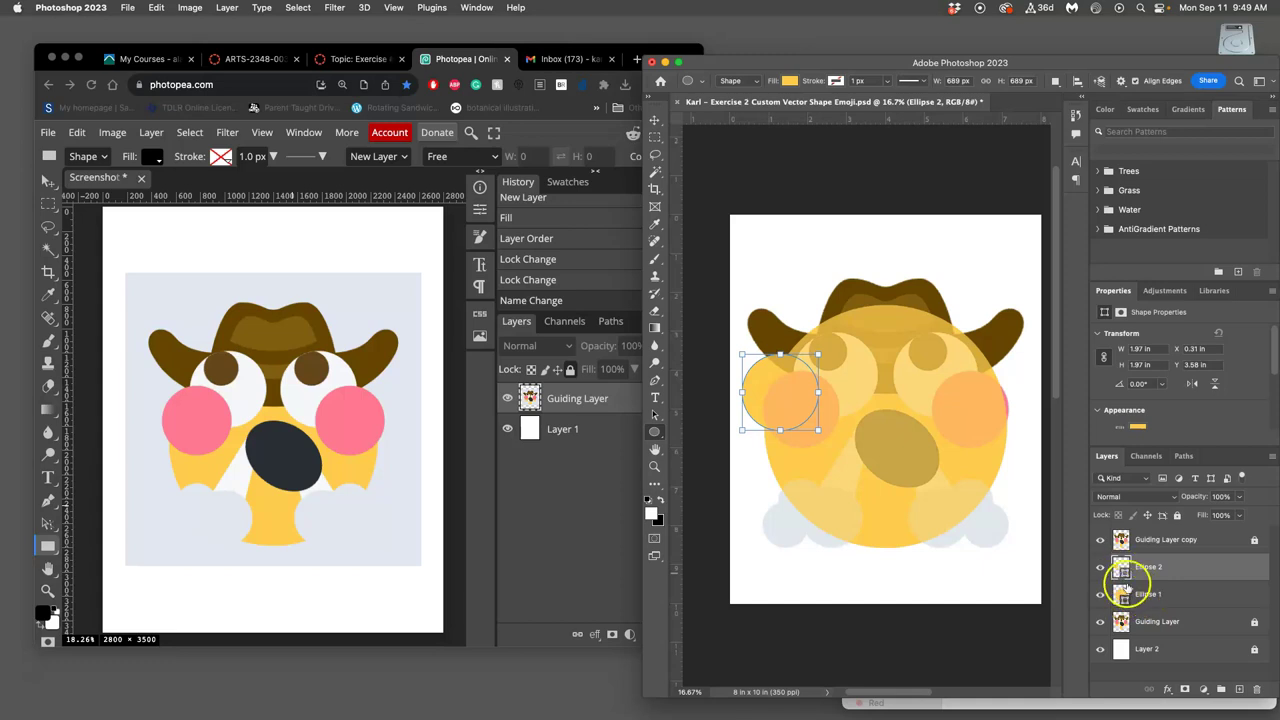
left_click(775, 389)
Fill the new circle with the pink blush colour sampled from the guide
double_click(1127, 562)
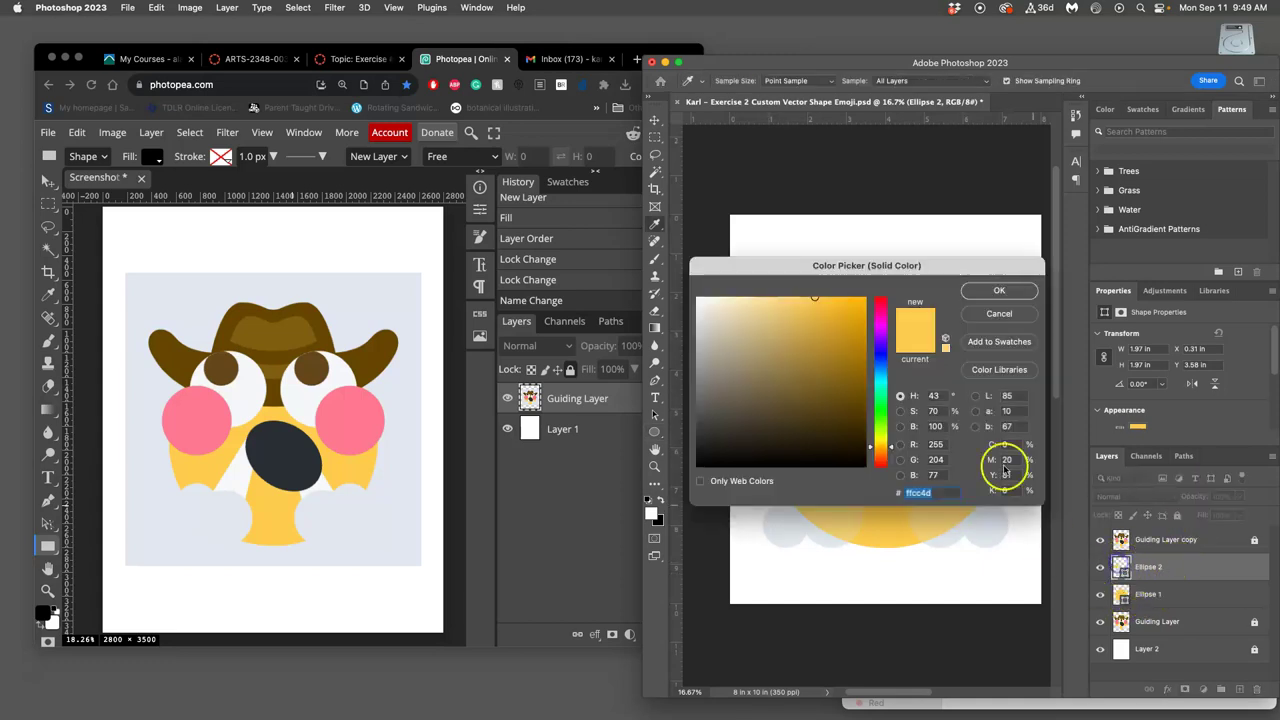
left_click_drag(932, 264, 973, 104)
left_click(920, 165)
left_click(839, 195)
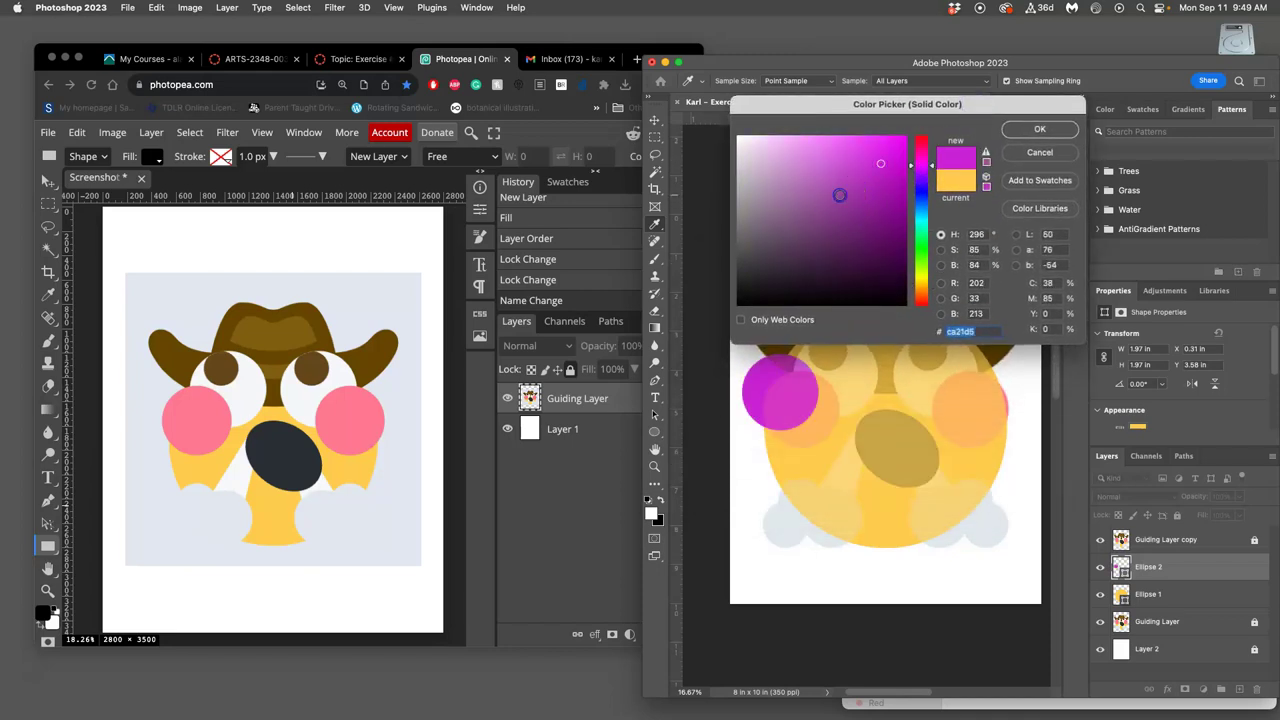
left_click(1007, 402)
left_click(1042, 129)
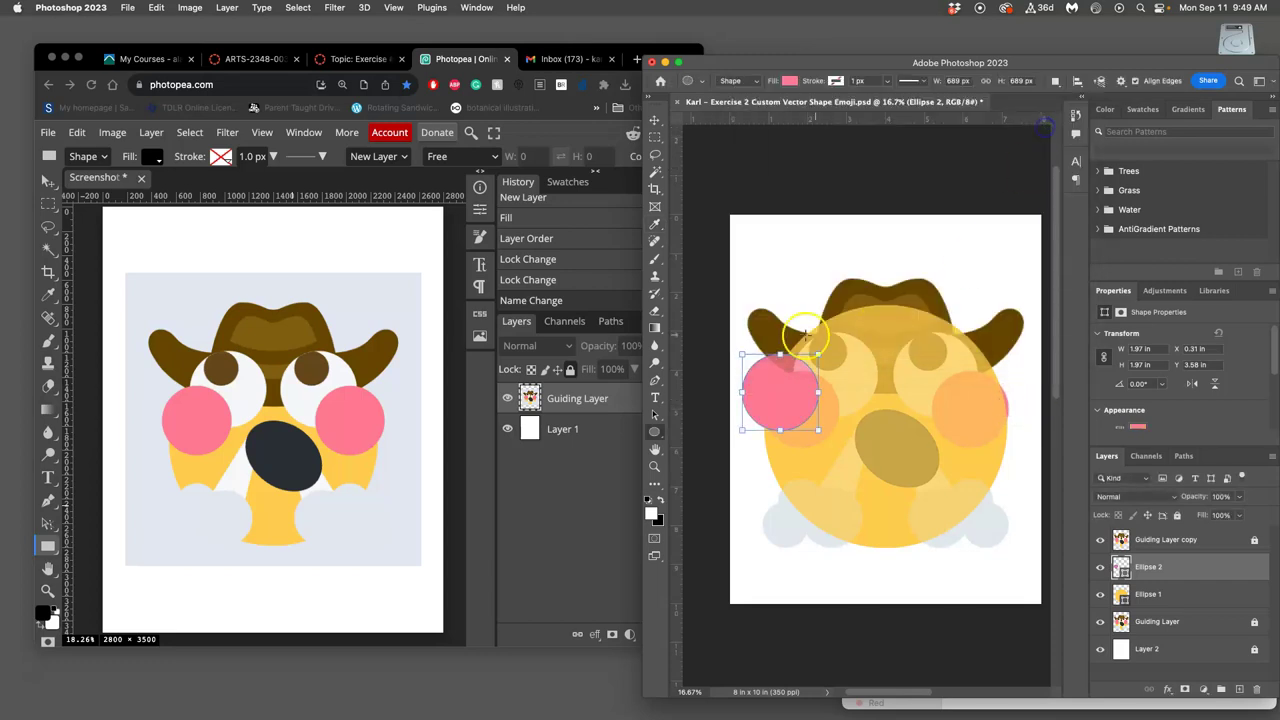
Move the pink circle onto the right cheek, enlarge it to 2.05 in, and hide the guide copy
left_click(655, 121)
left_click_drag(789, 391, 985, 410)
key("super+t")
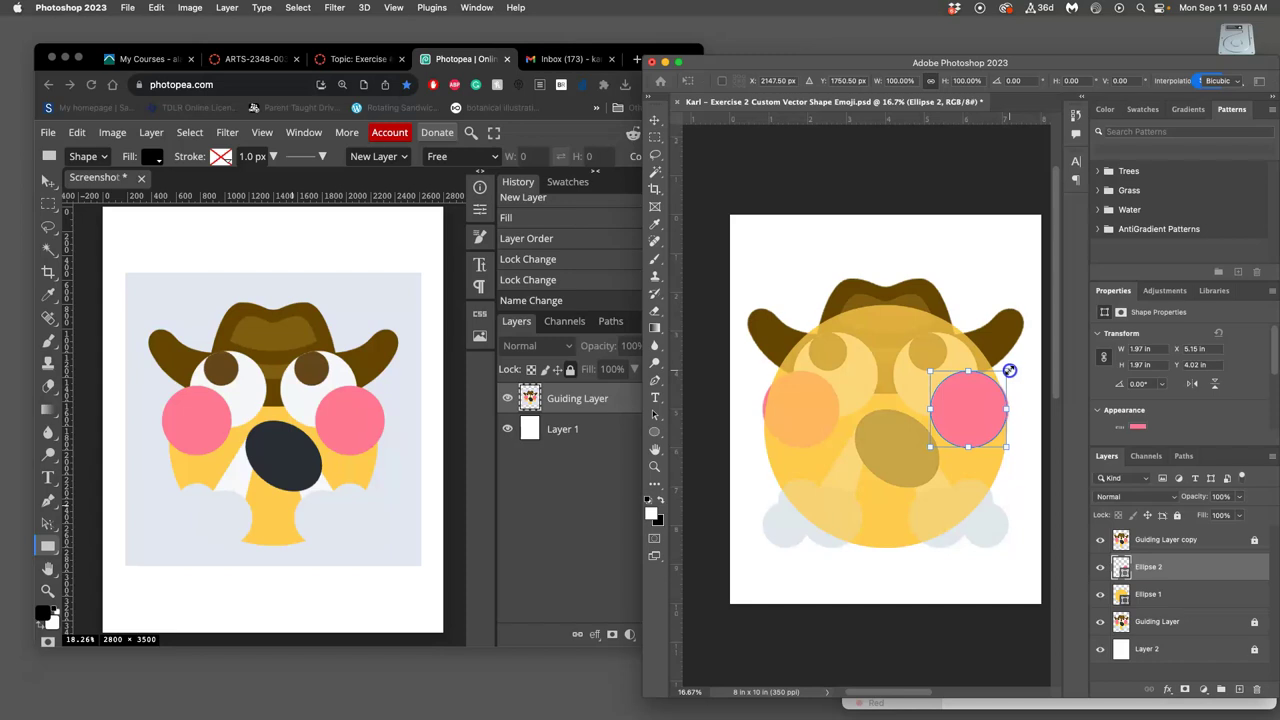
left_click_drag(1009, 370, 973, 401)
left_click(983, 398)
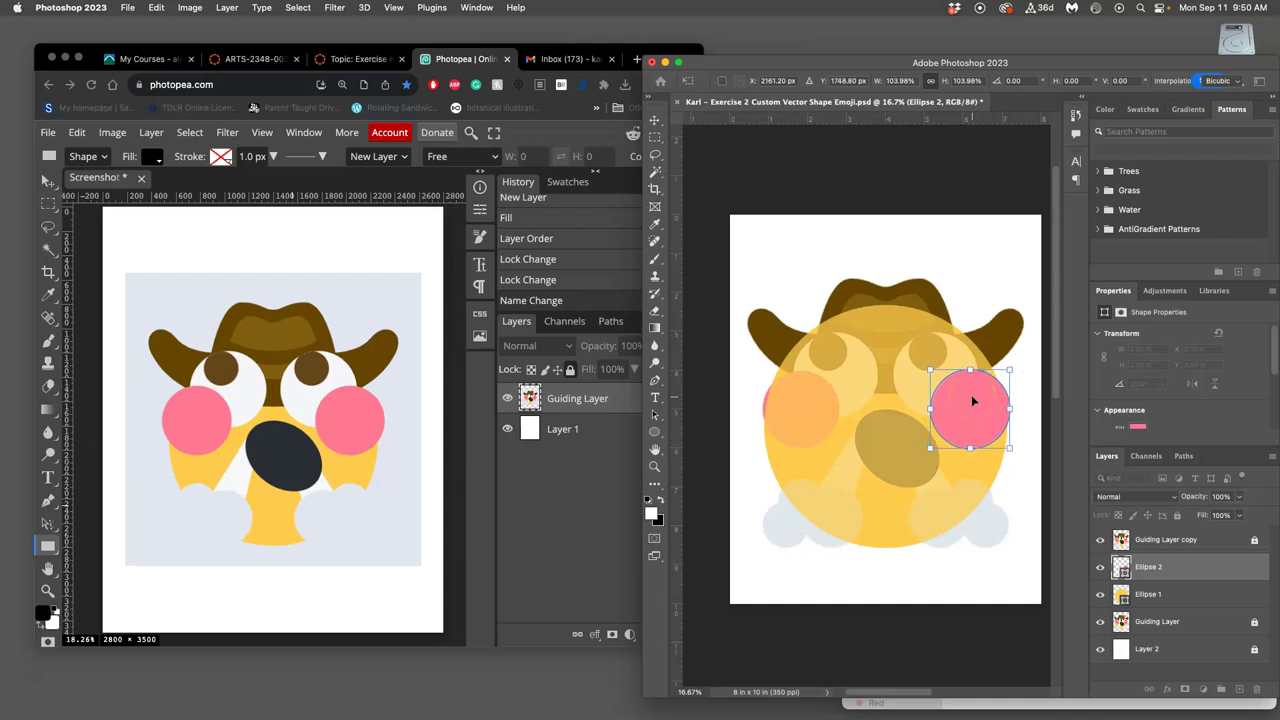
double_click(985, 390)
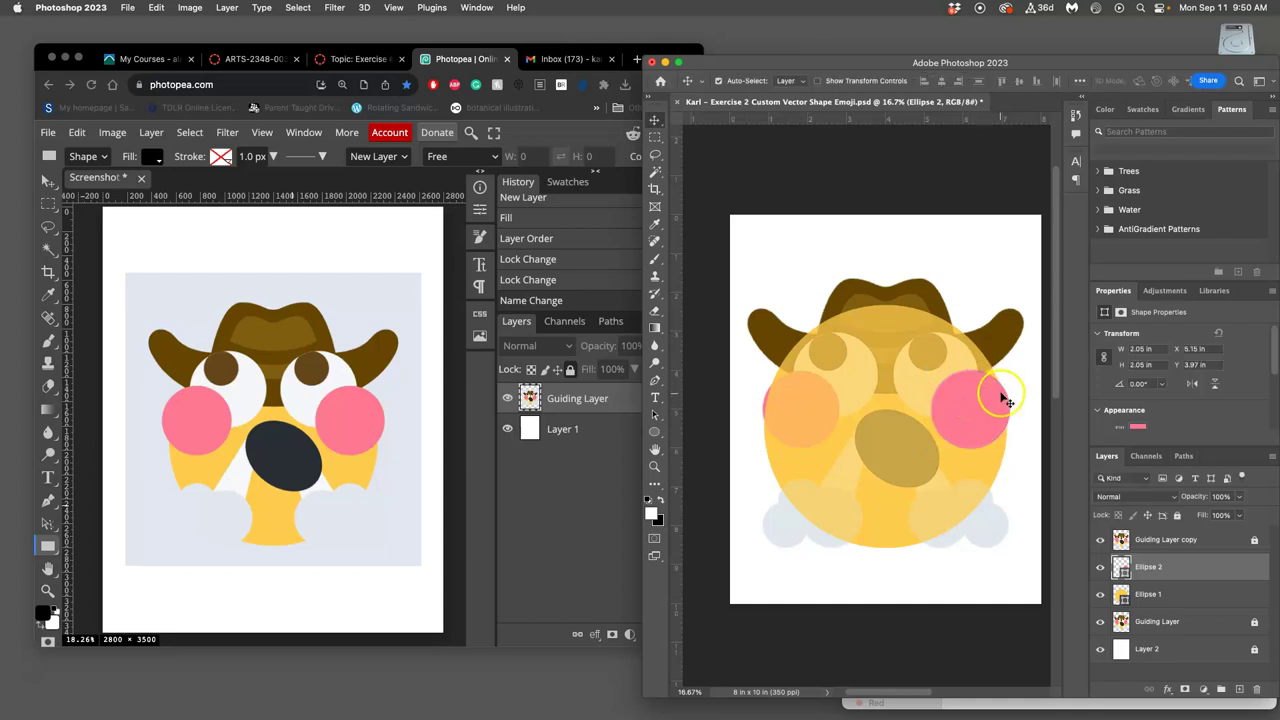
left_click(1101, 540)
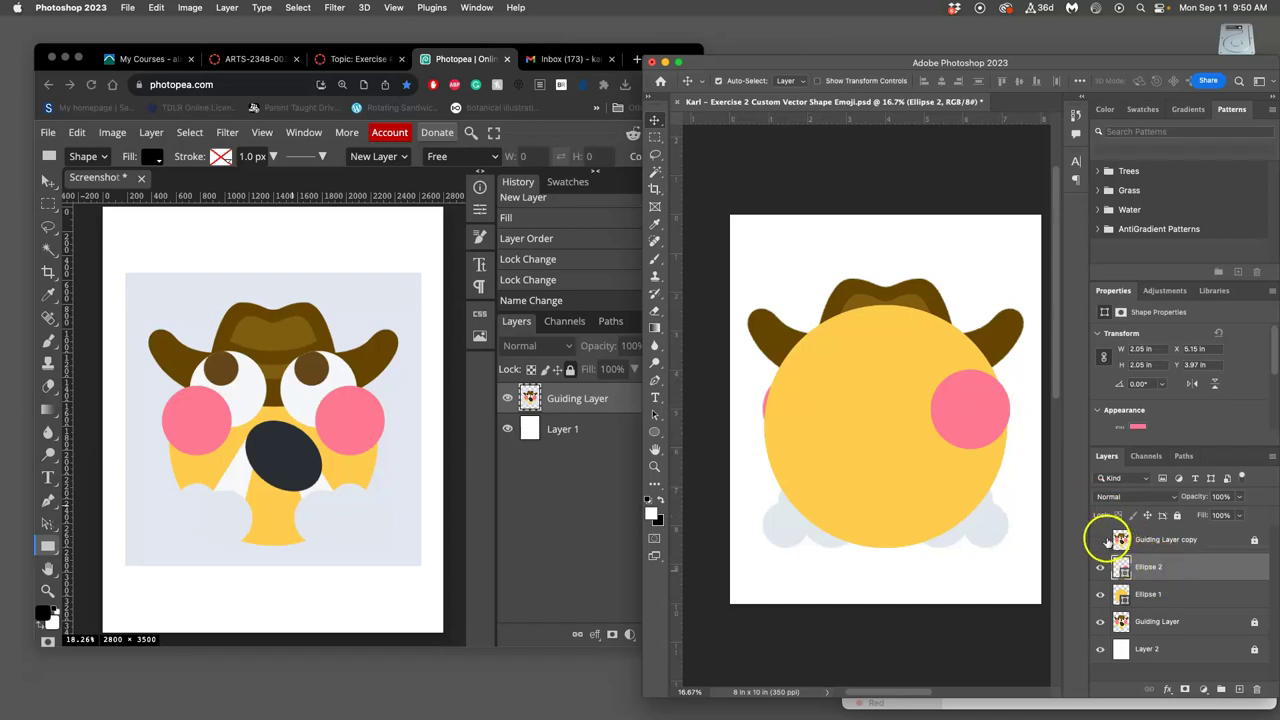
Duplicate the pink cheek and move the copy onto the left cheek, verifying placement against the guide
key("super+j")
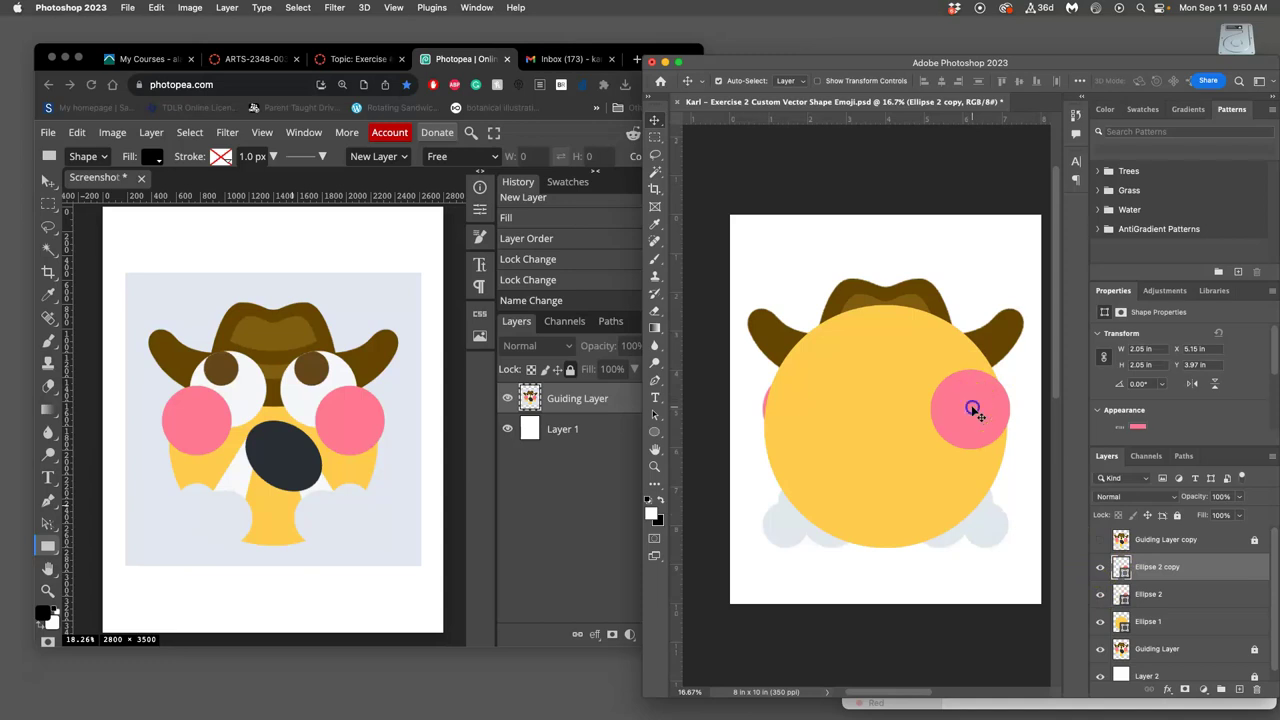
left_click_drag(972, 408, 807, 414)
key("shift+Left")
key("shift+Left")
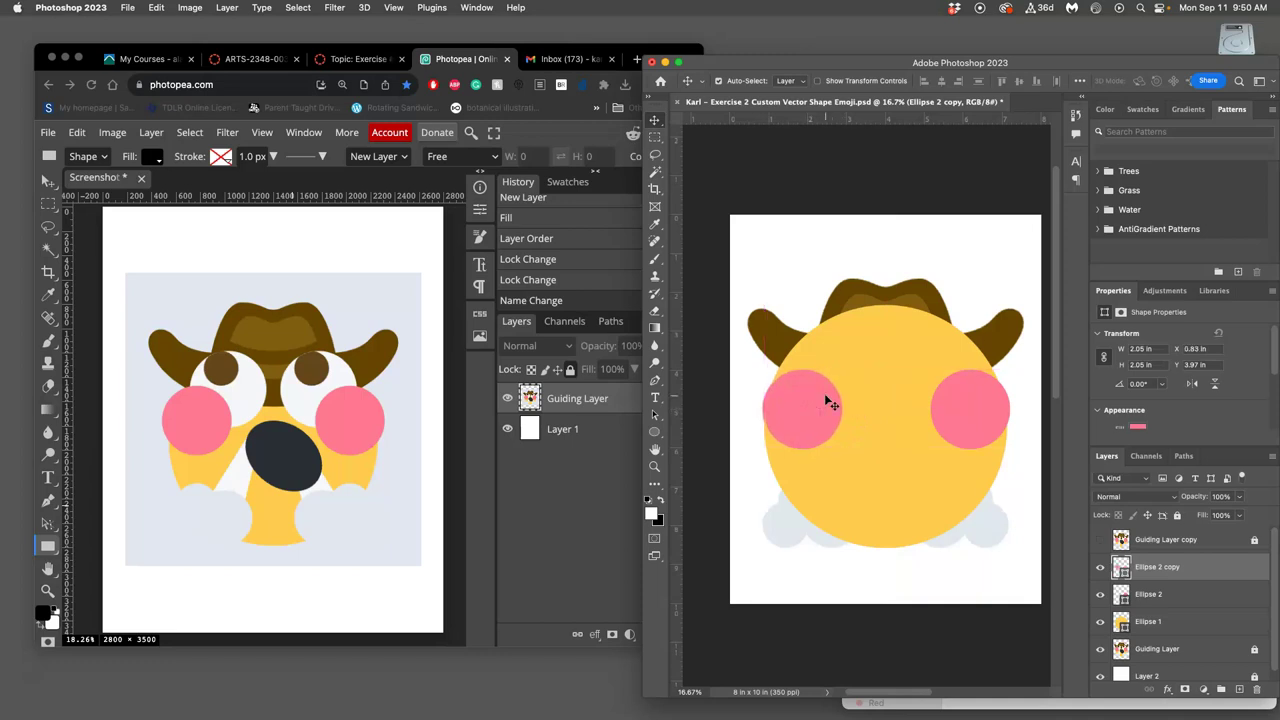
left_click(1100, 567)
left_click(1100, 594)
left_click(1100, 621)
left_click(1100, 621)
left_click(1100, 594)
left_click(1100, 567)
left_click(1100, 540)
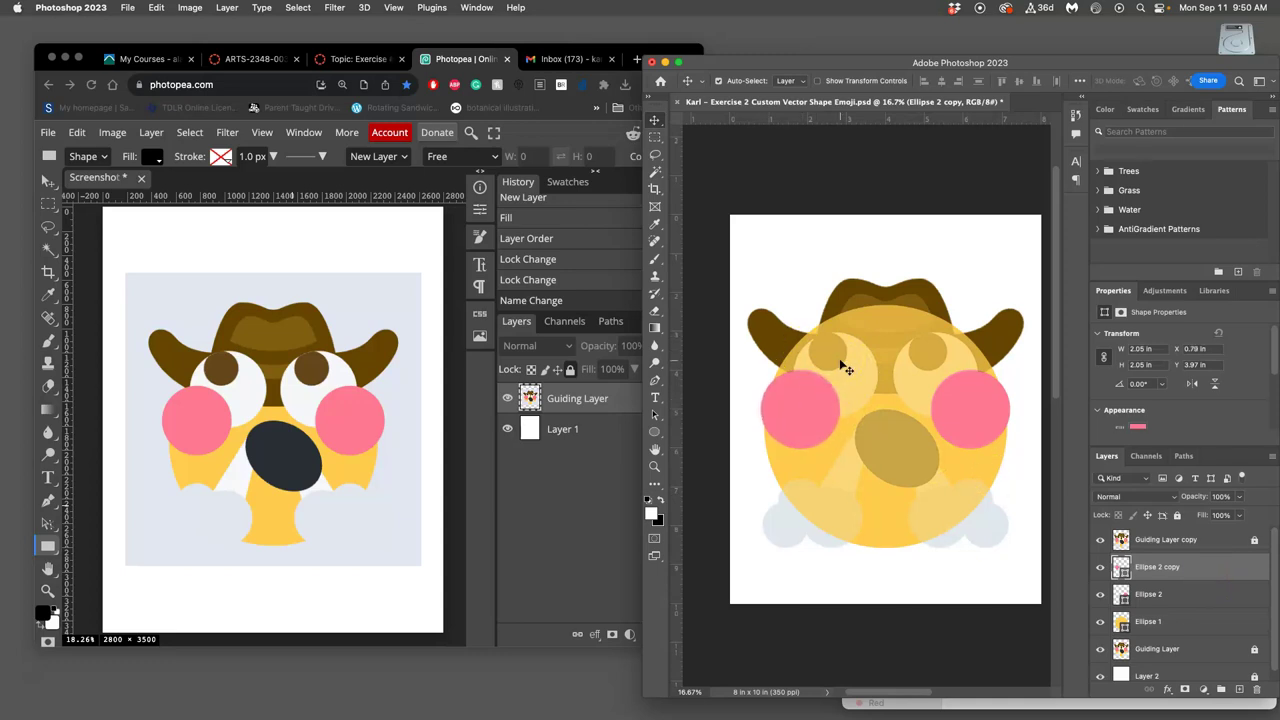
Draw a new circle over the guide's left eye above the cheek layers
left_click(1196, 578)
left_click(658, 435)
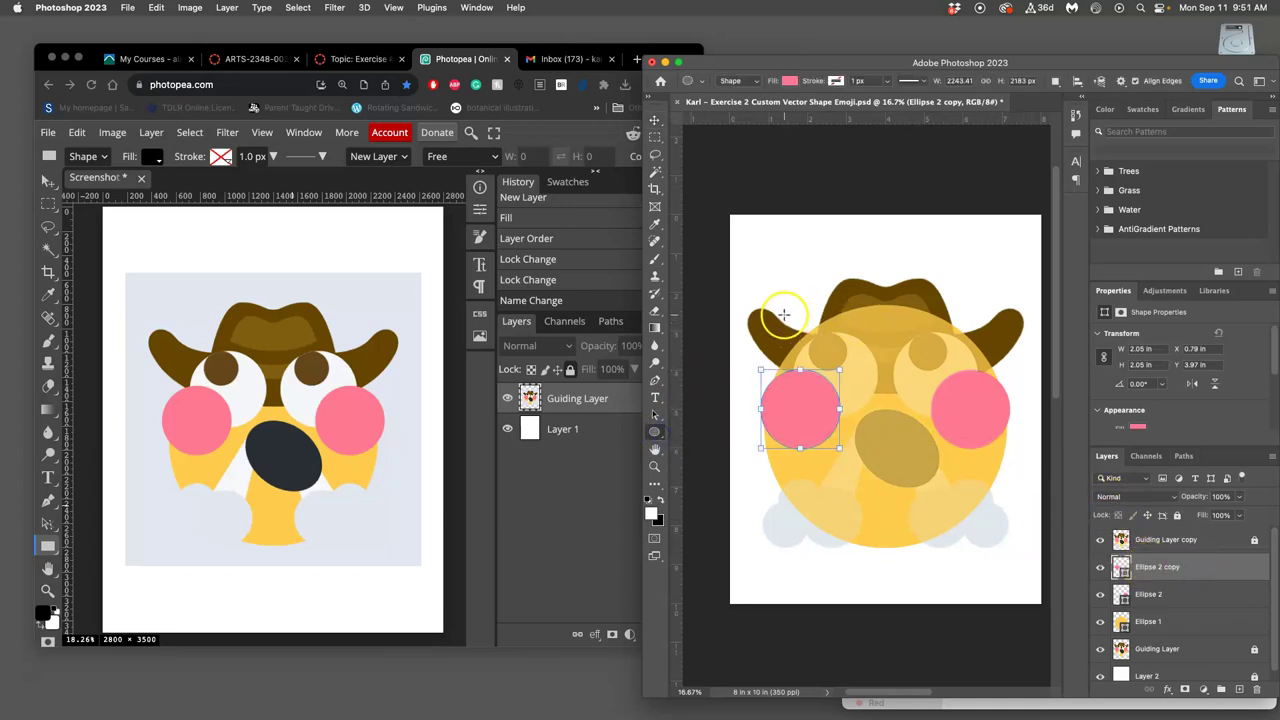
left_click_drag(782, 314, 871, 412)
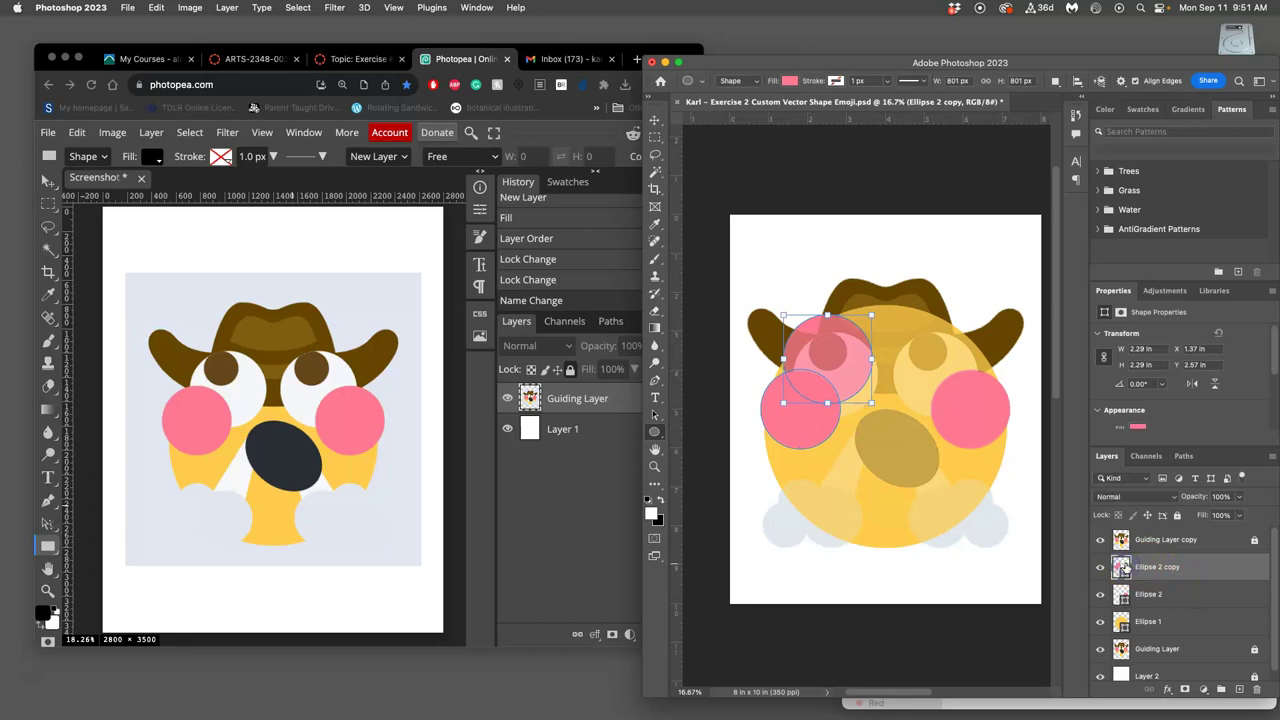
key("super+z")
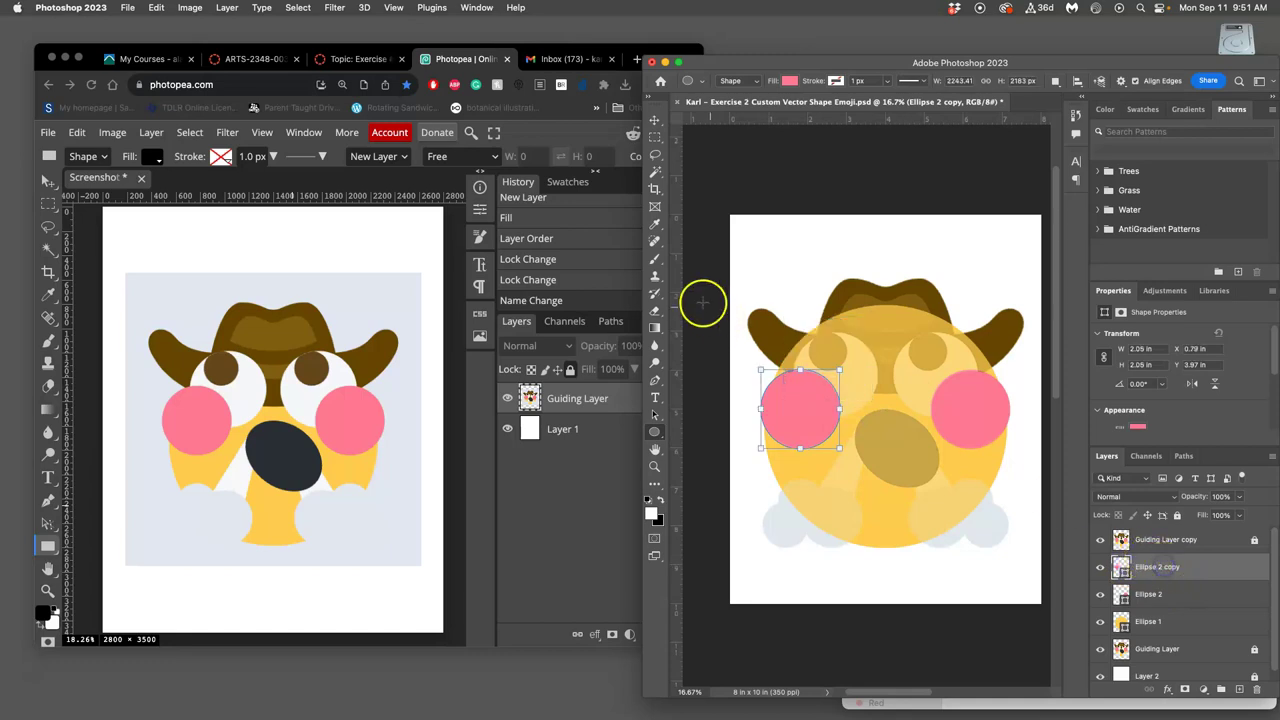
left_click(655, 154)
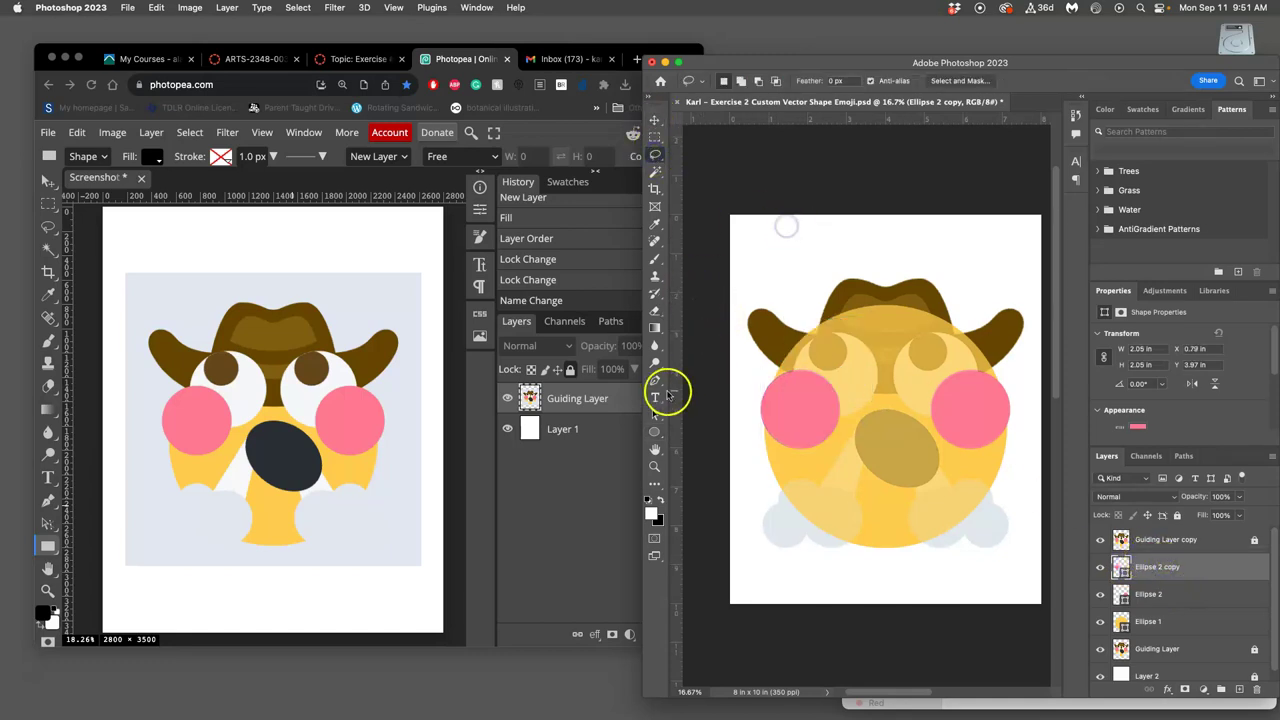
left_click(655, 431)
left_click_drag(794, 320, 898, 410)
Fill the circle white, then move and shrink it to 2.18 in over the left eye
double_click(1121, 566)
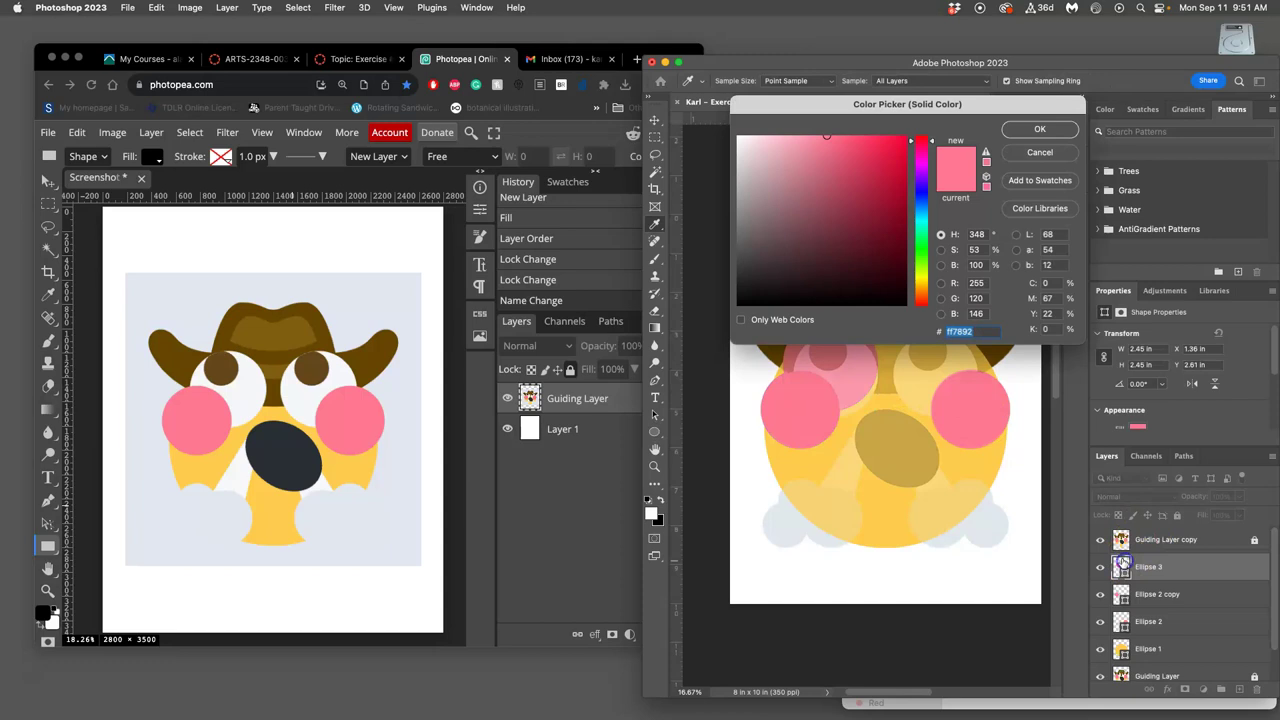
left_click(738, 138)
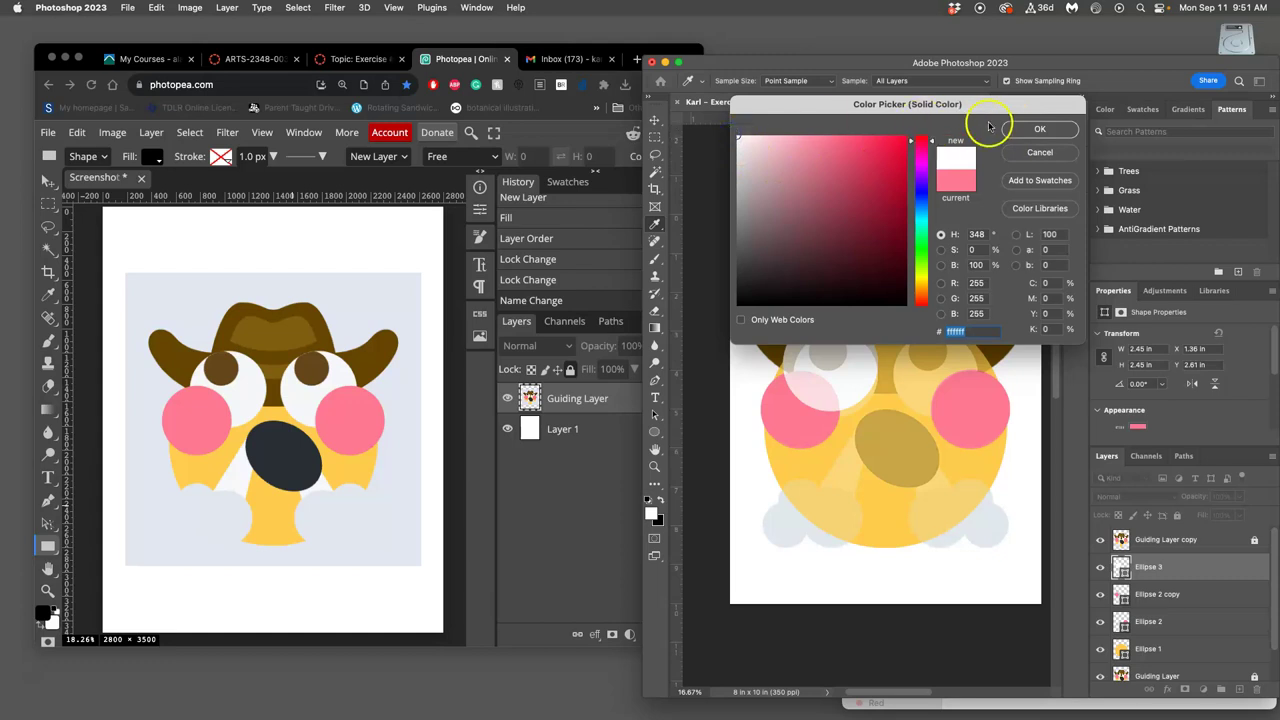
left_click(1040, 129)
left_click(654, 122)
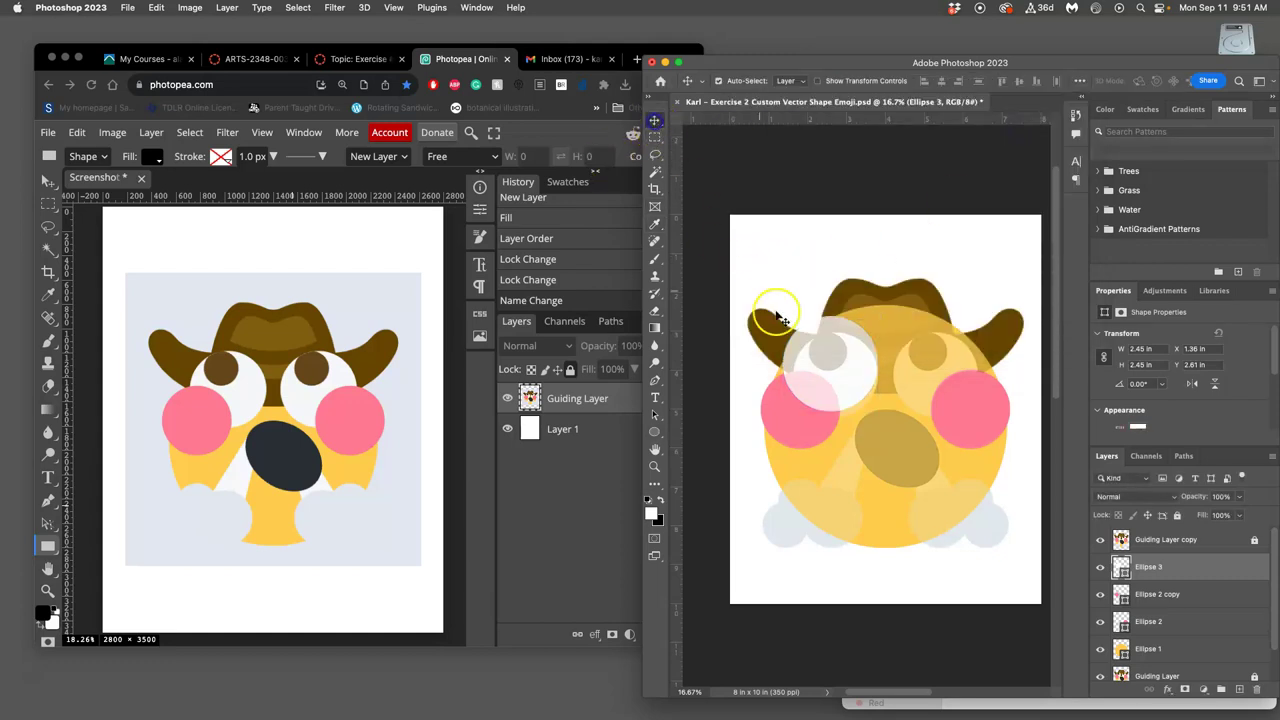
left_click_drag(814, 343, 826, 351)
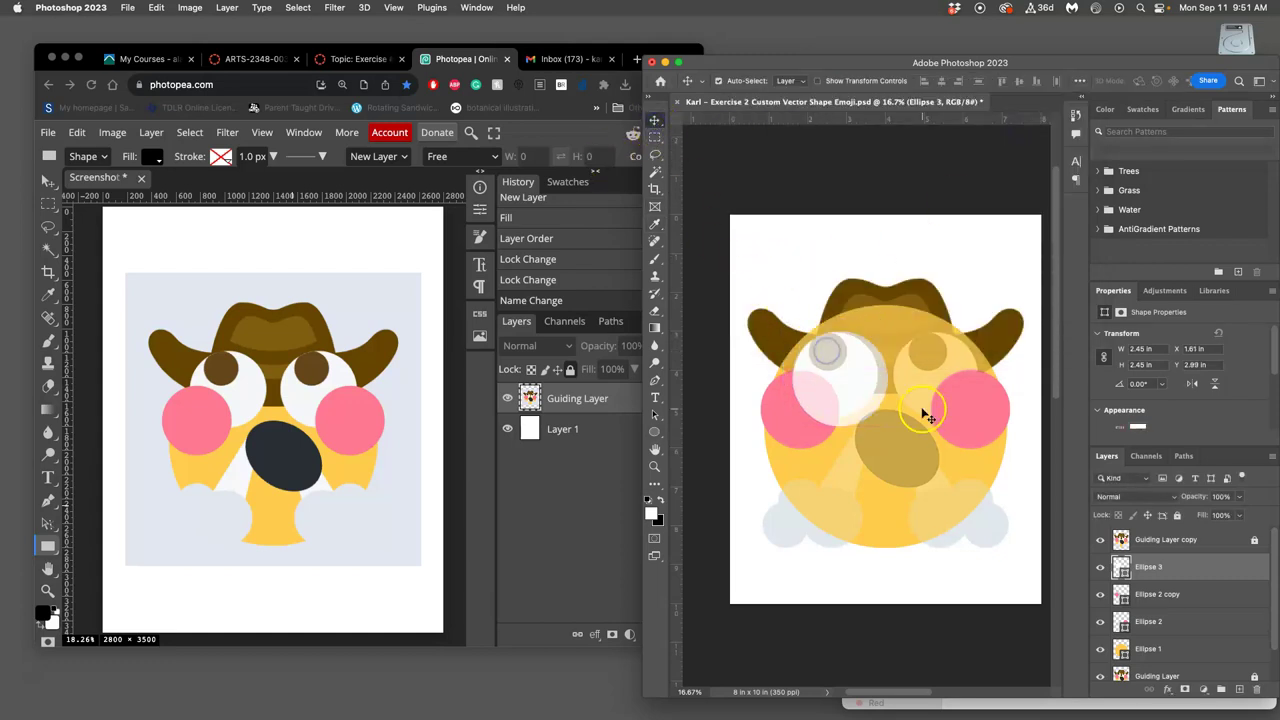
key("cmd+t")
left_click_drag(885, 425, 882, 413)
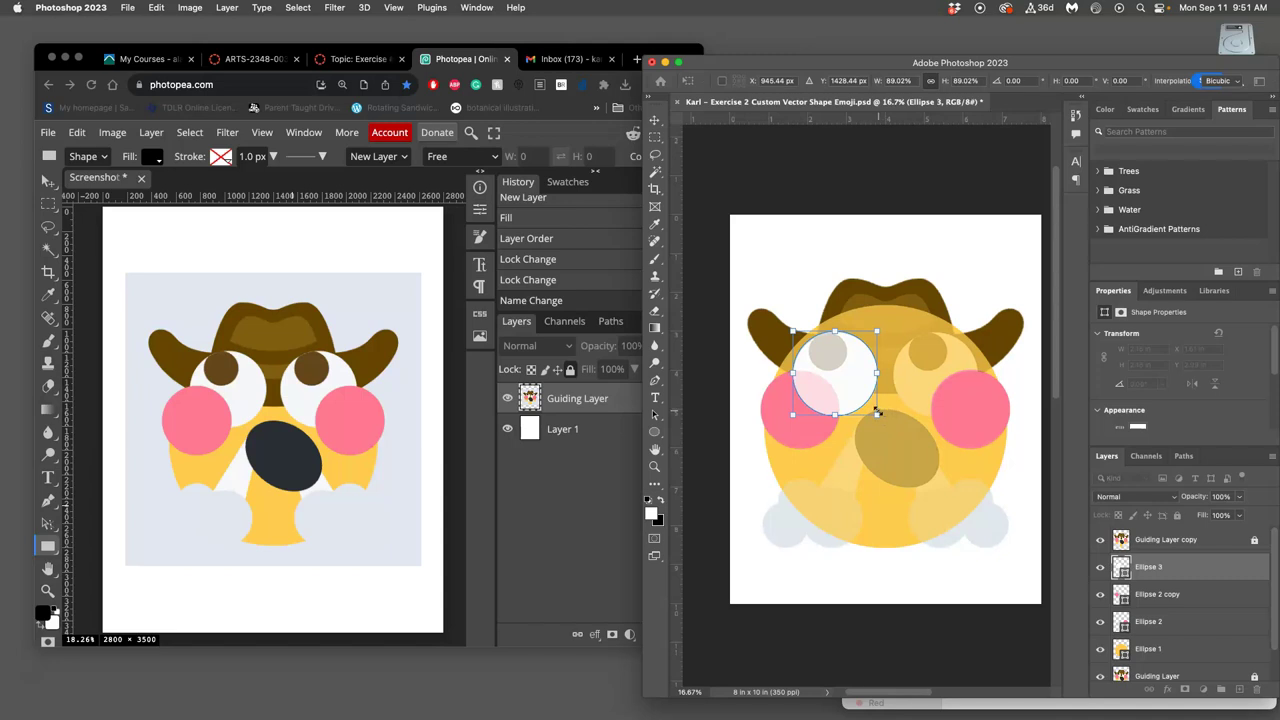
key("Return")
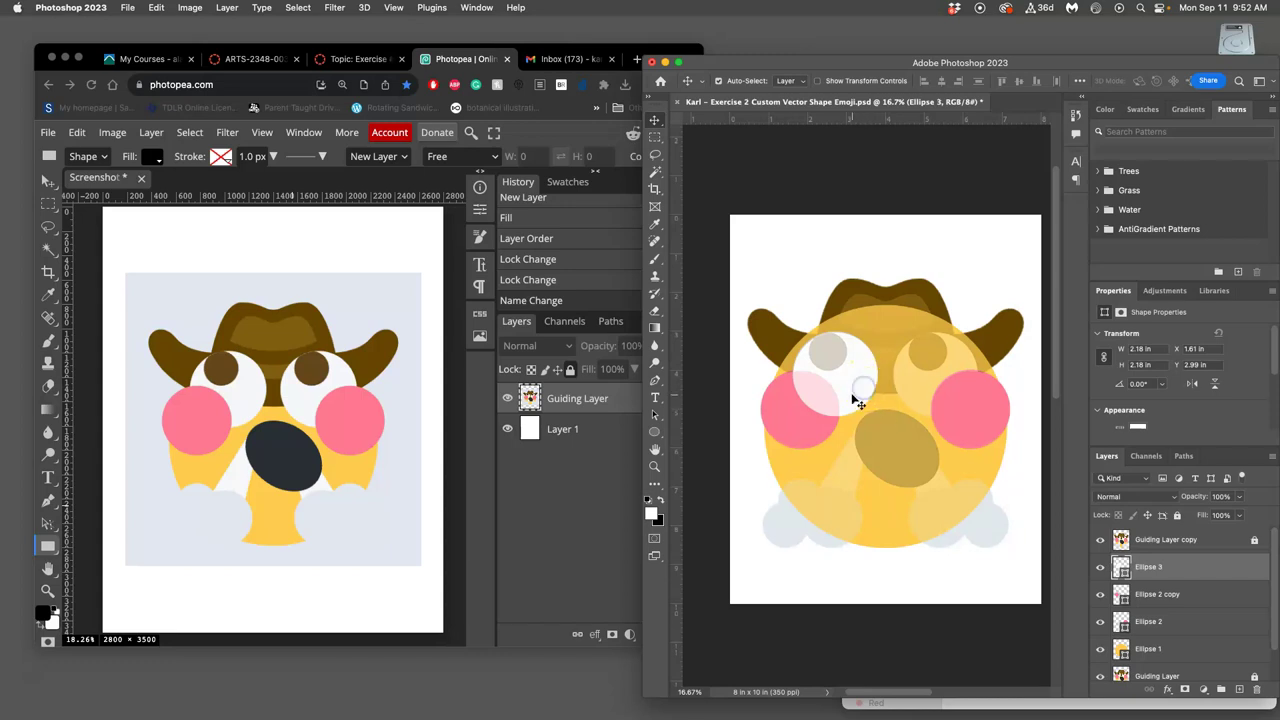
Duplicate the white eye and move the copy onto the right eye
key("super+j")
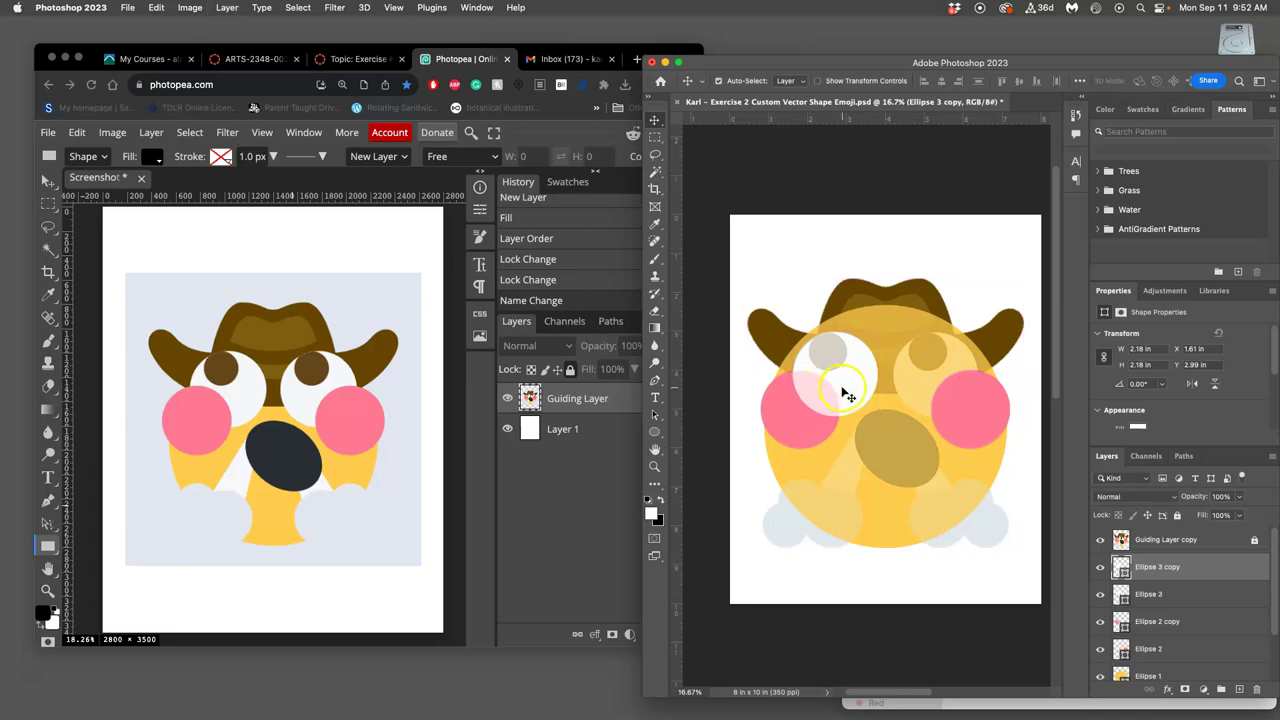
left_click_drag(847, 395, 942, 392)
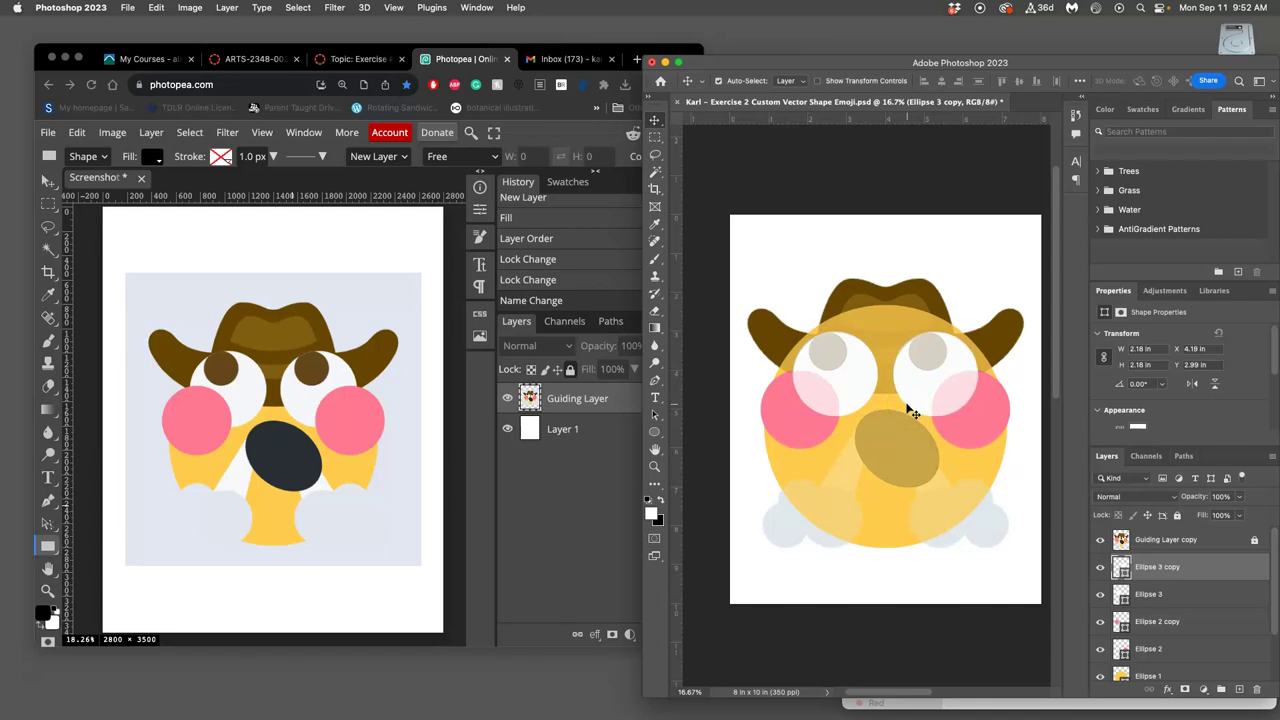
left_click(1101, 542)
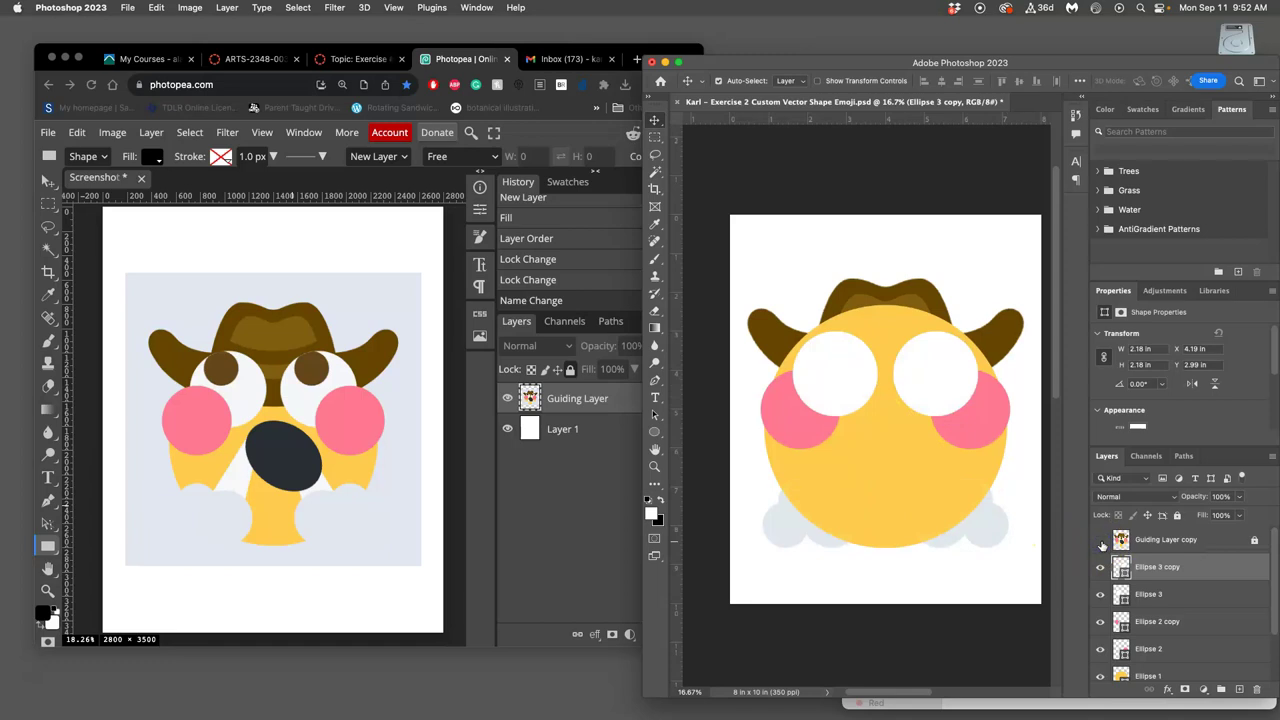
left_click(1101, 542)
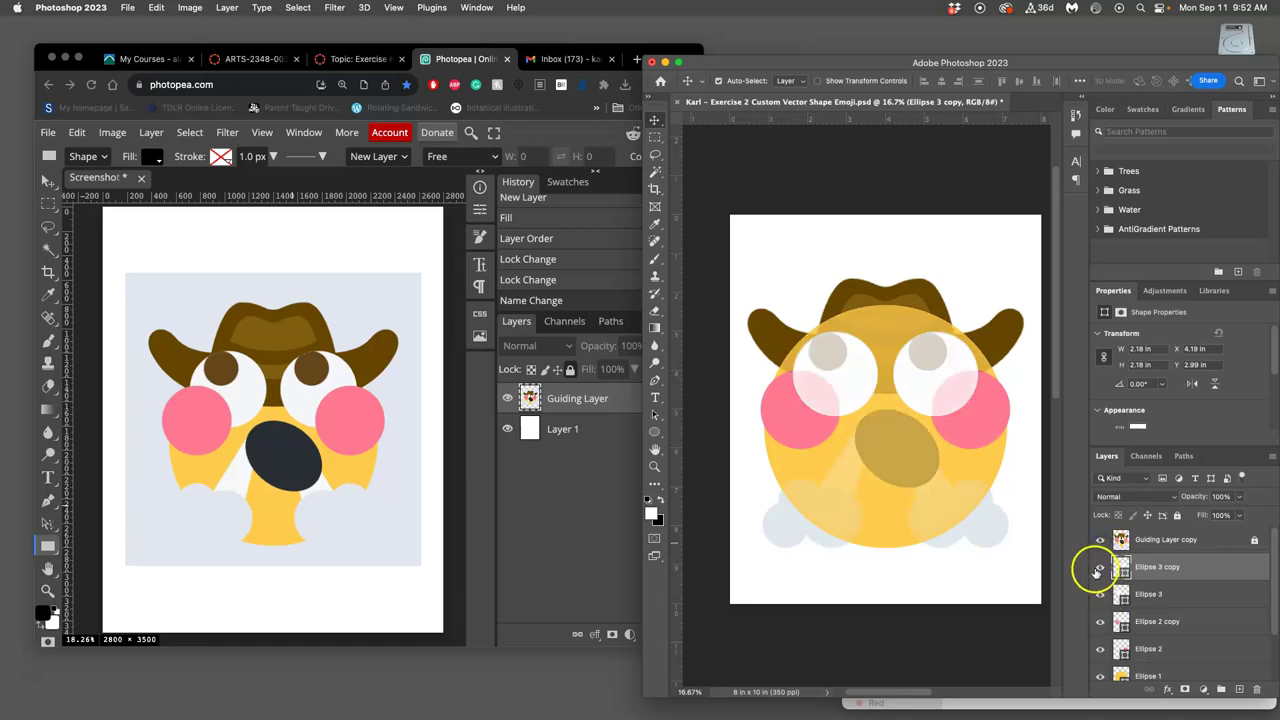
Check the face shapes by toggling visibility, then stack the eye layers below the pink cheeks
left_click(1100, 567)
left_click(1100, 594)
left_click(1100, 621)
left_click(1100, 649)
left_click(1100, 676)
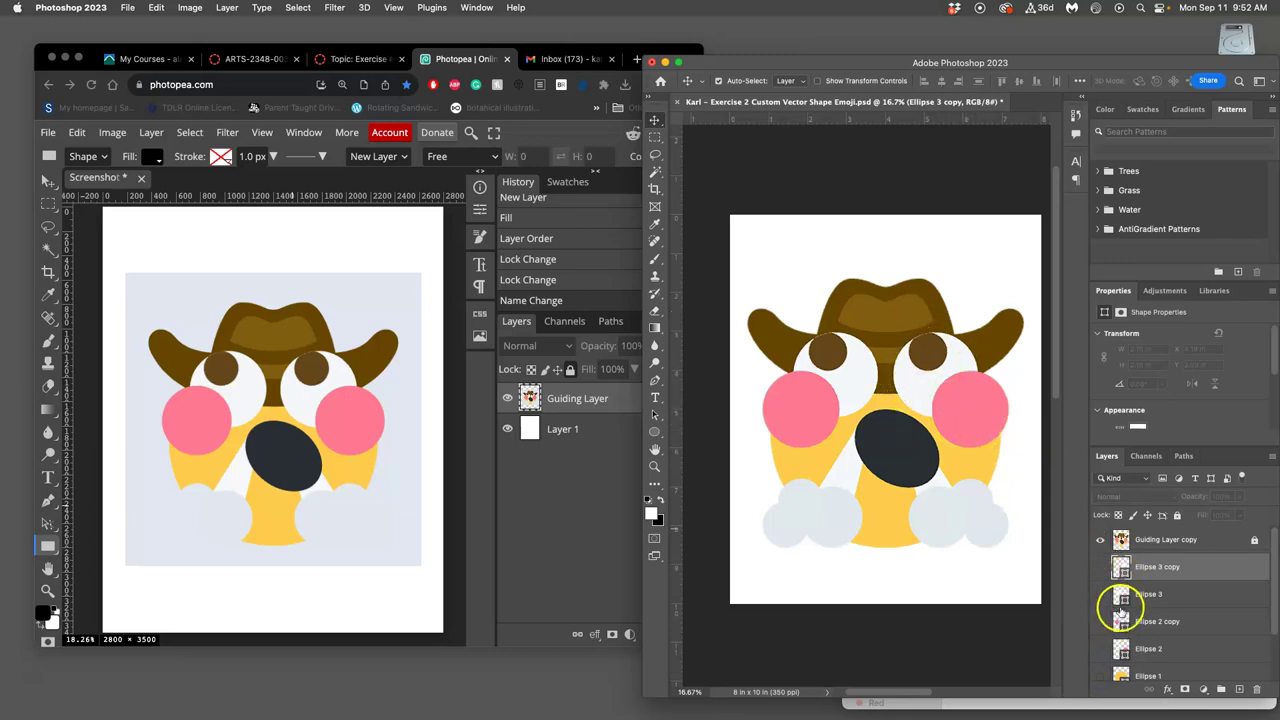
left_click_drag(1101, 675, 1099, 571)
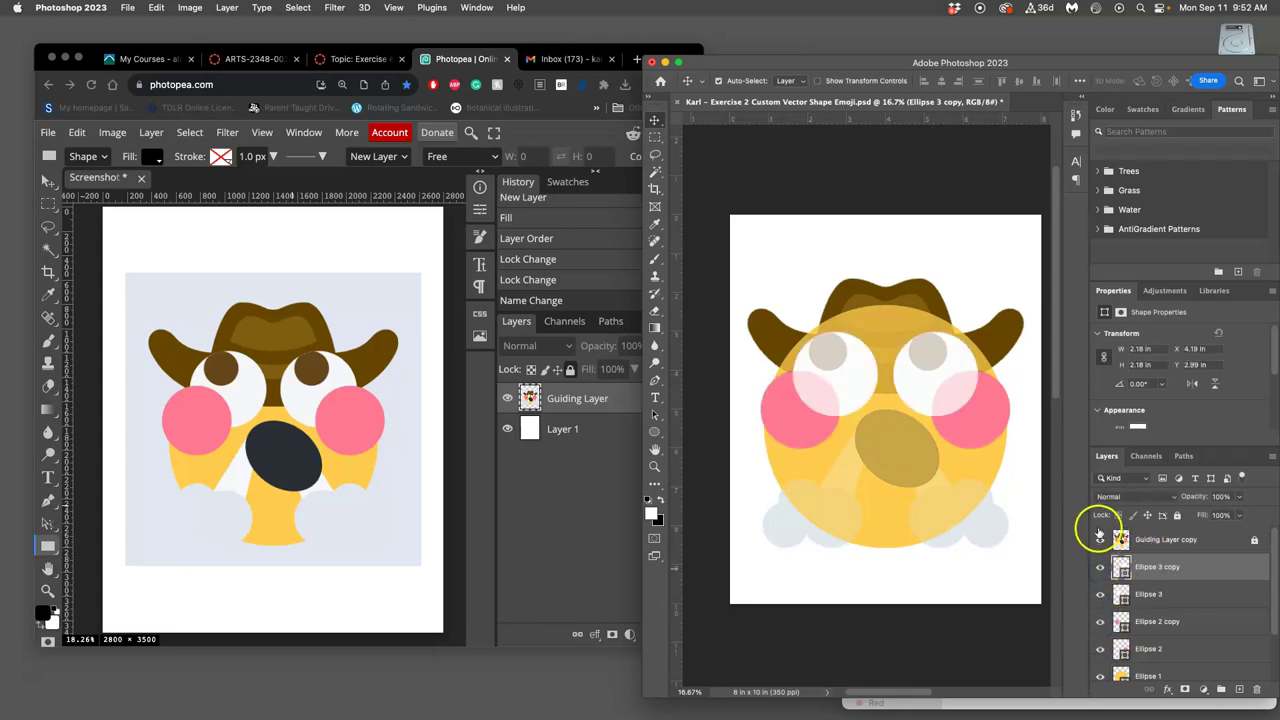
left_click(1100, 540)
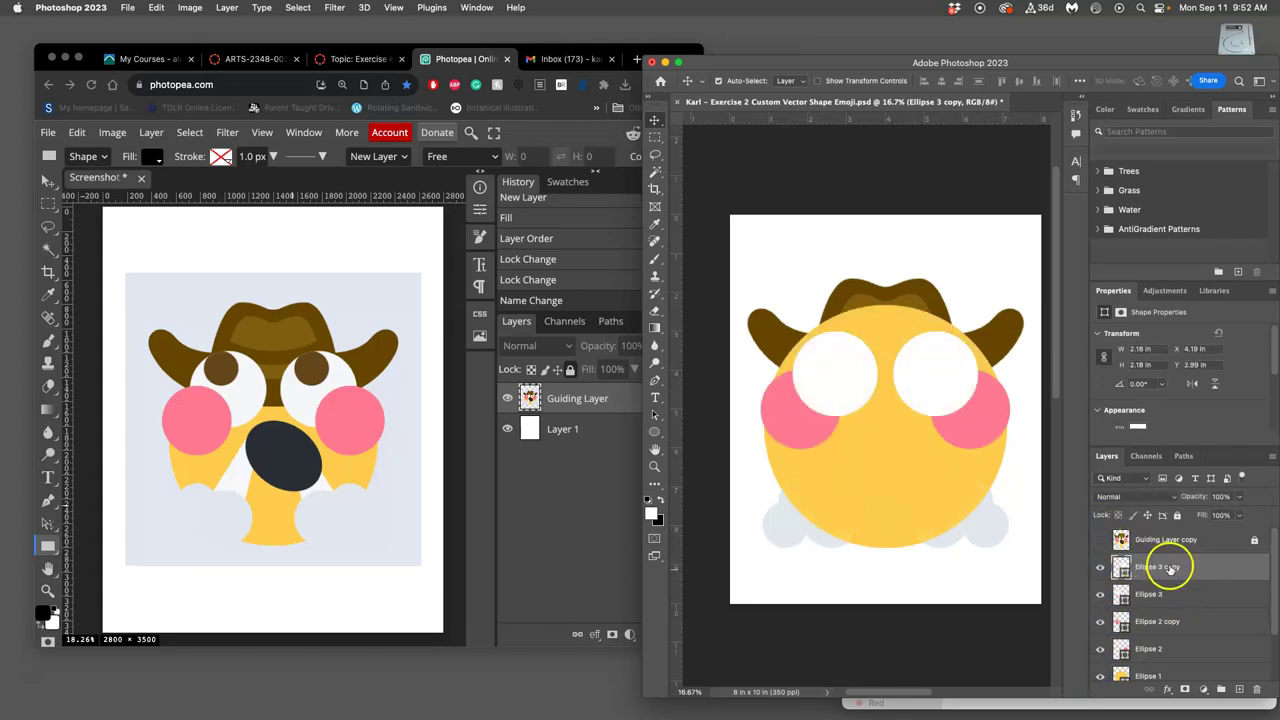
left_click_drag(1170, 566, 1145, 585)
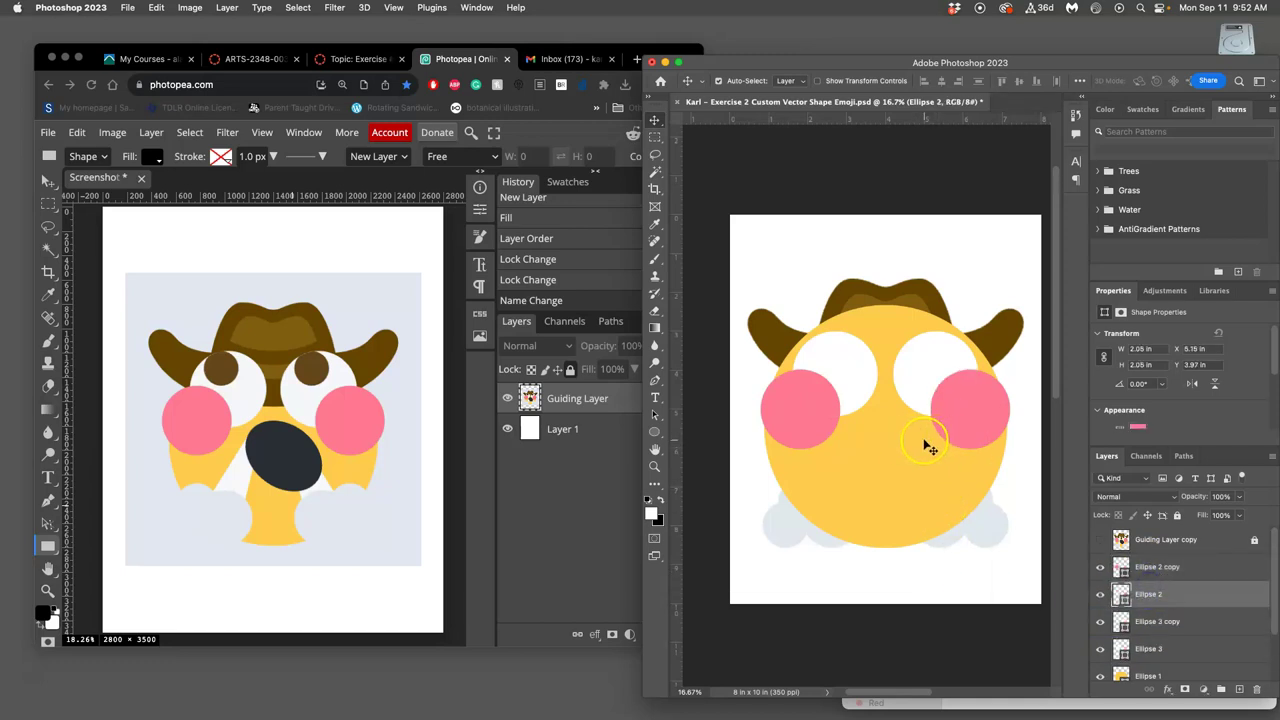
Draw a small circle for the left pupil and fill it black
left_click(1100, 540)
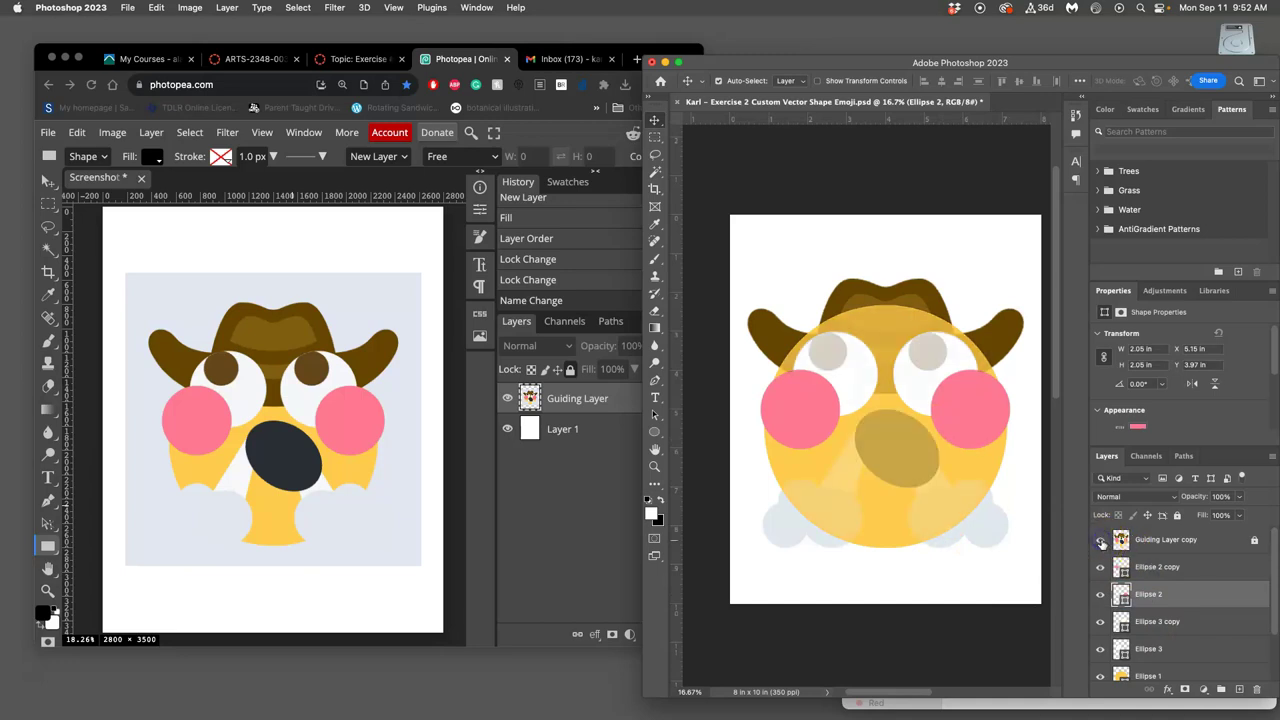
left_click(1100, 540)
left_click(1100, 540)
left_click(1143, 566)
left_click(1100, 567)
left_click(1100, 567)
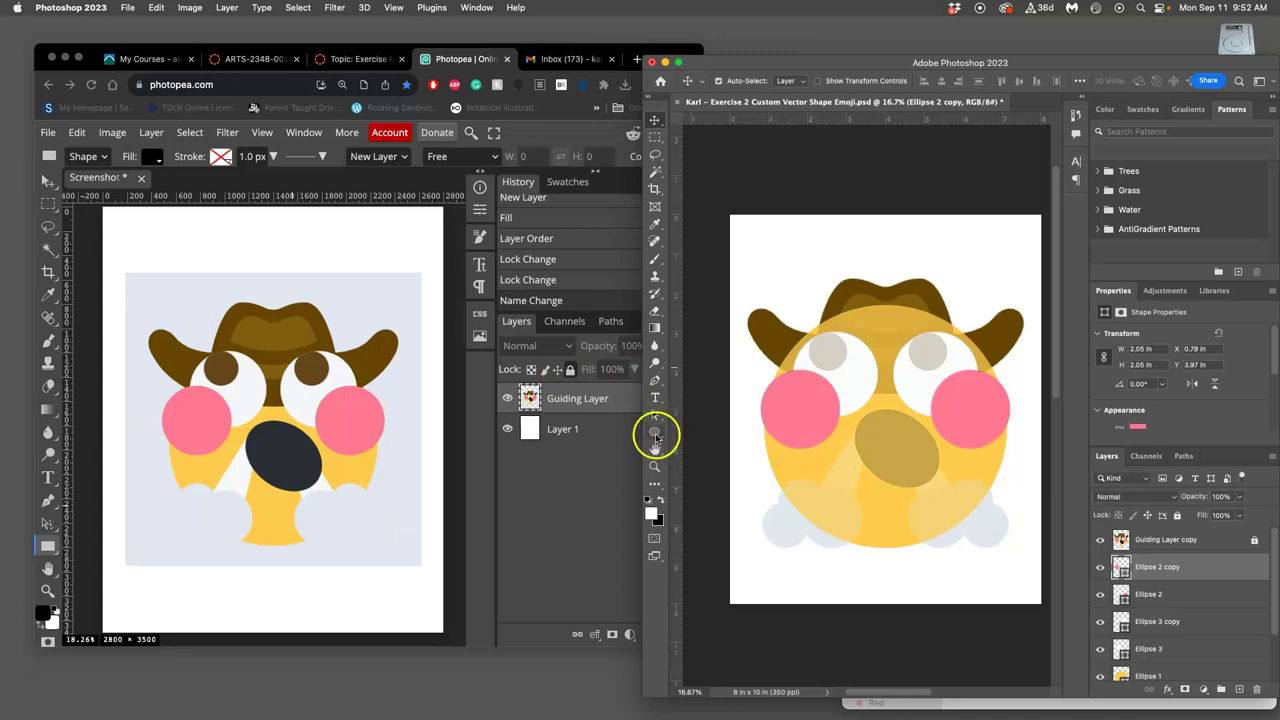
left_click(655, 432)
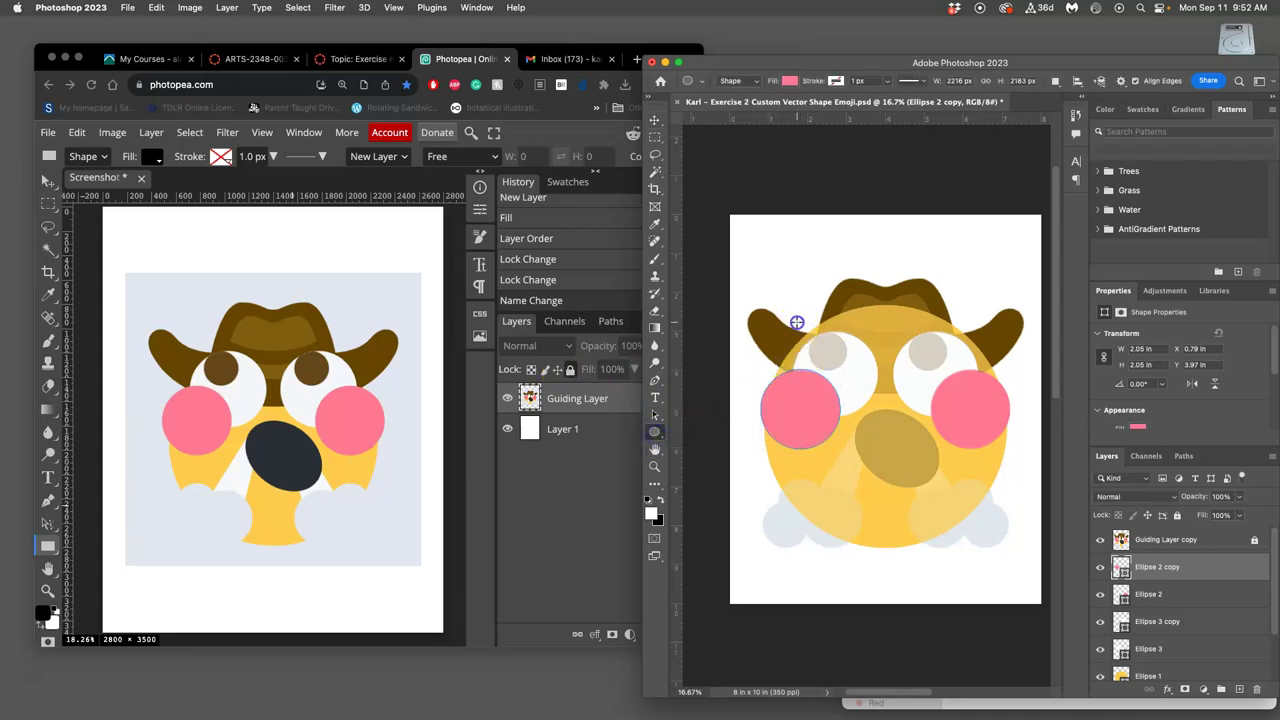
left_click_drag(797, 322, 834, 449)
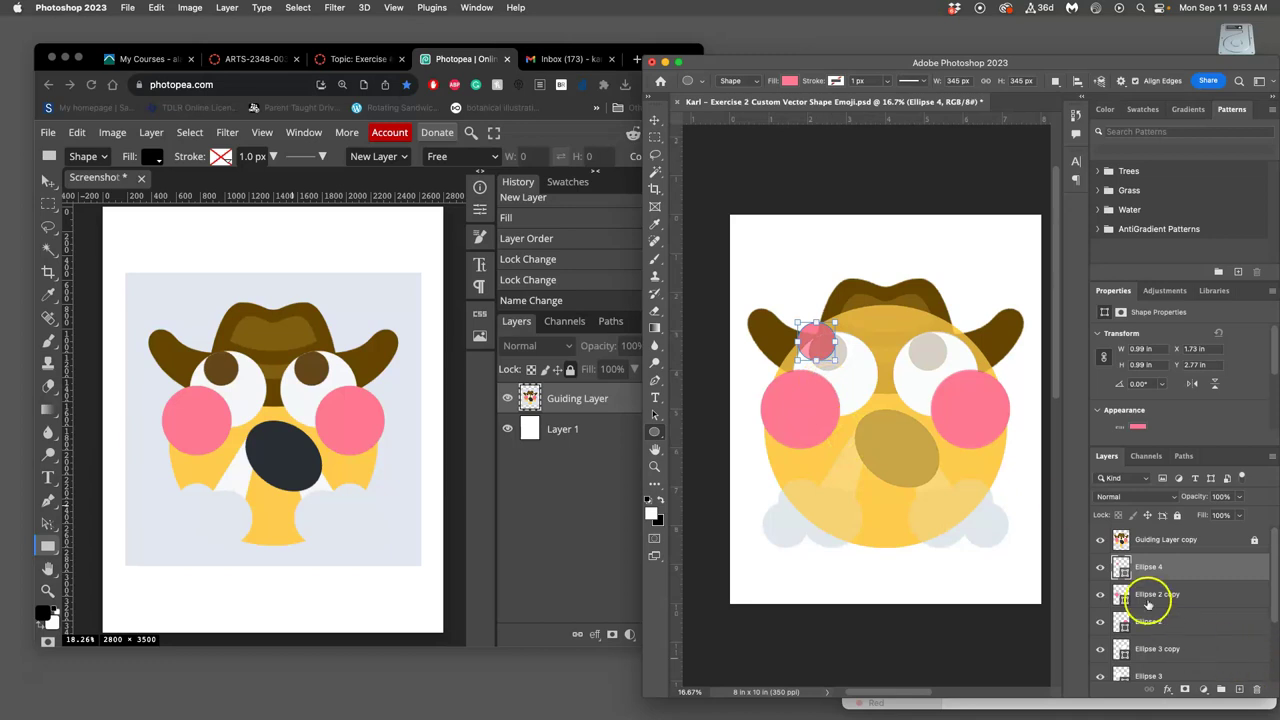
double_click(1121, 566)
left_click(746, 307)
left_click(1045, 129)
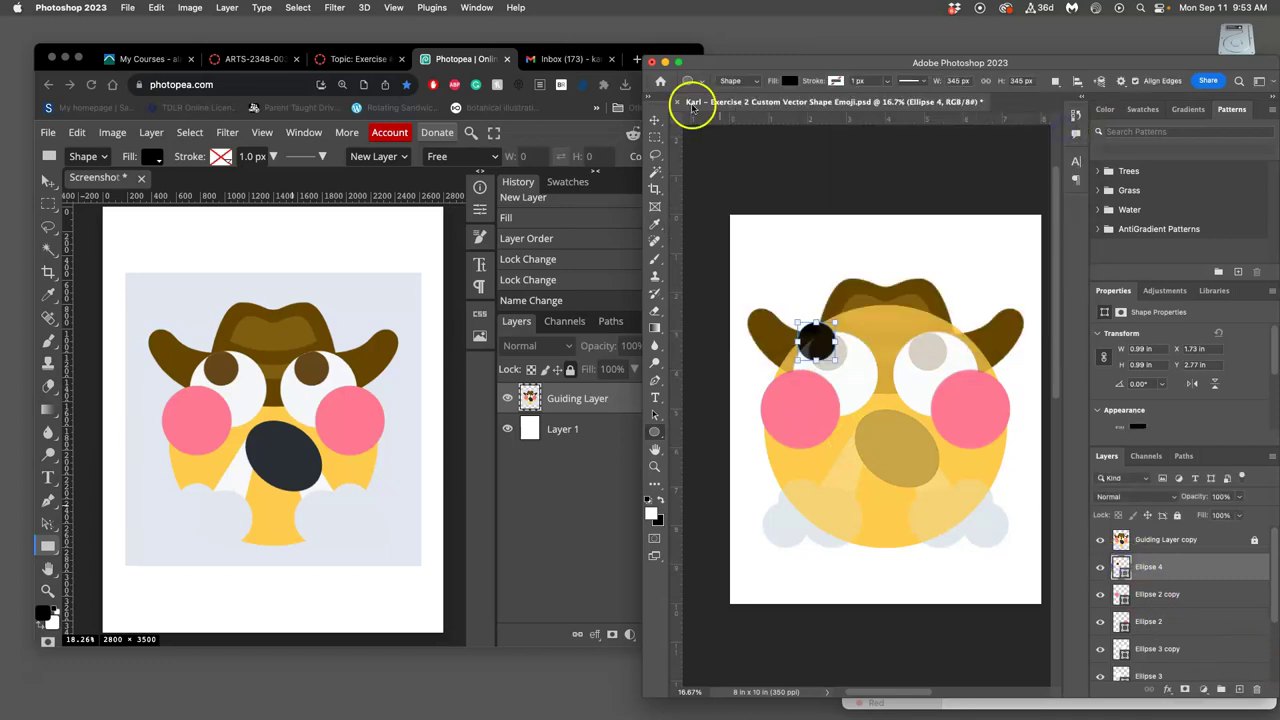
Move the black pupil into the left eye and shrink it to 0.9 in
left_click(655, 121)
left_click_drag(818, 346, 829, 356)
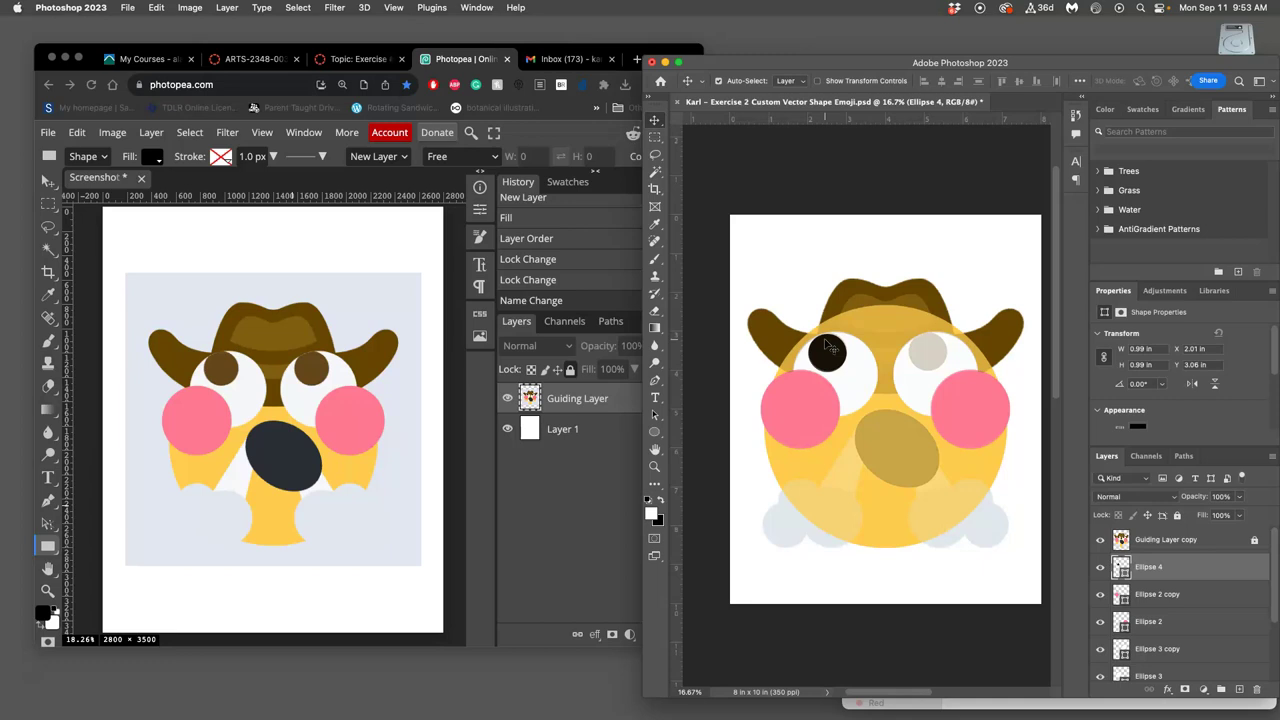
key("super+t")
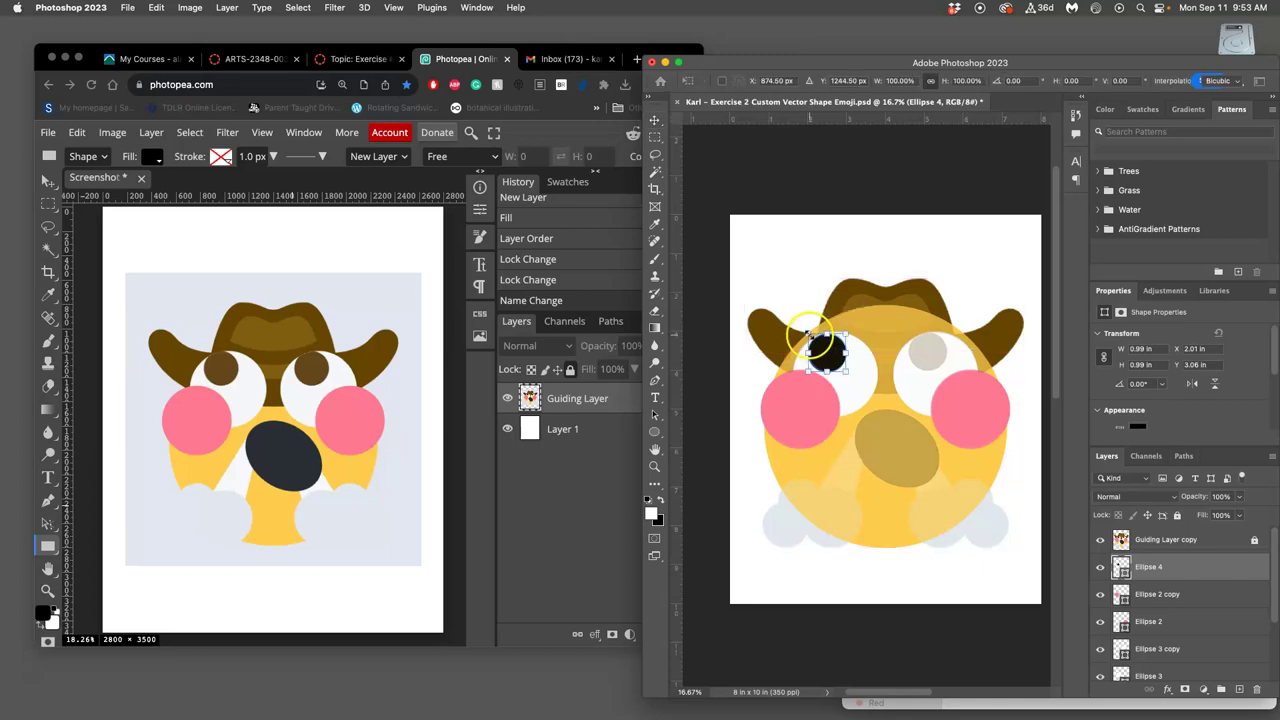
left_click_drag(809, 335, 810, 333)
left_click(866, 355)
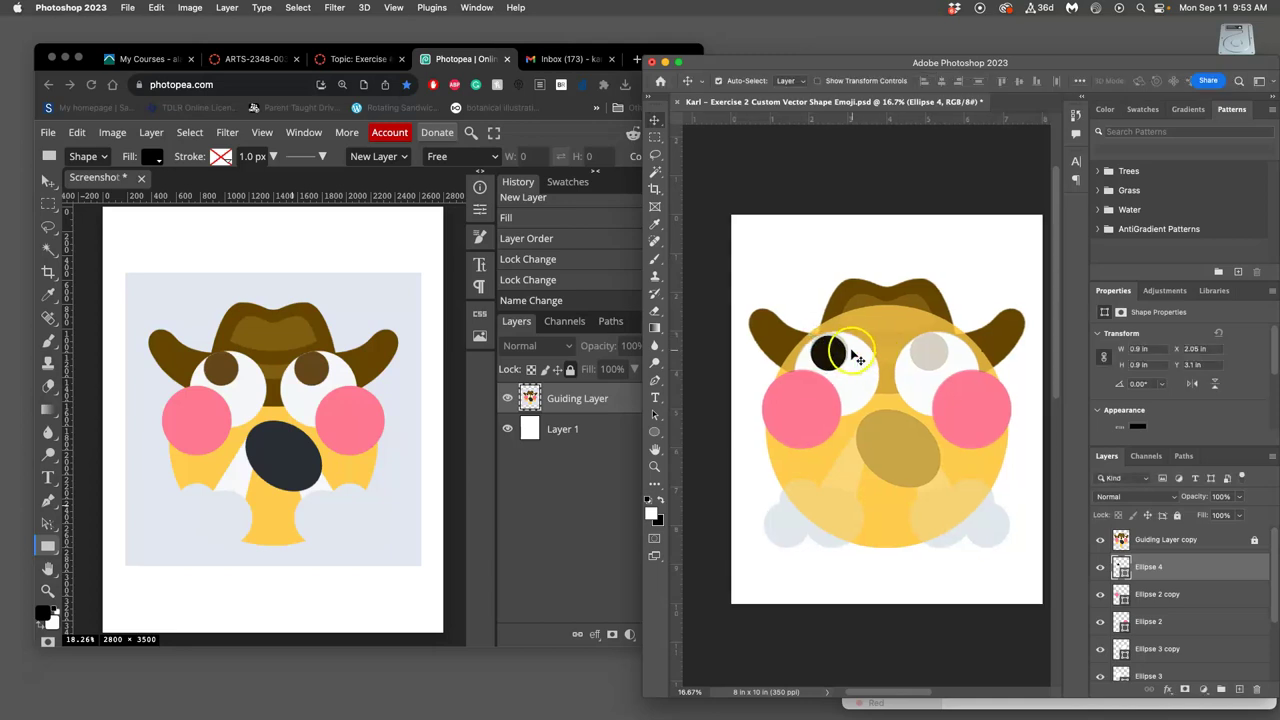
left_click_drag(836, 360, 839, 357)
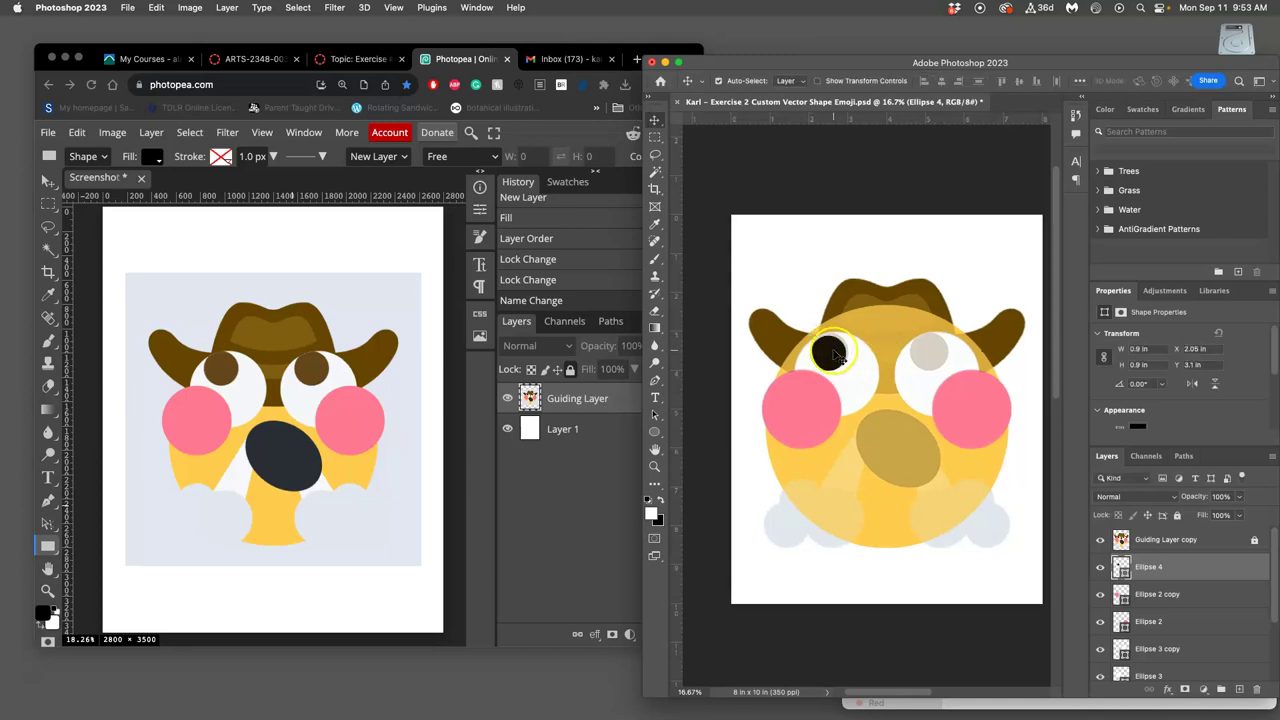